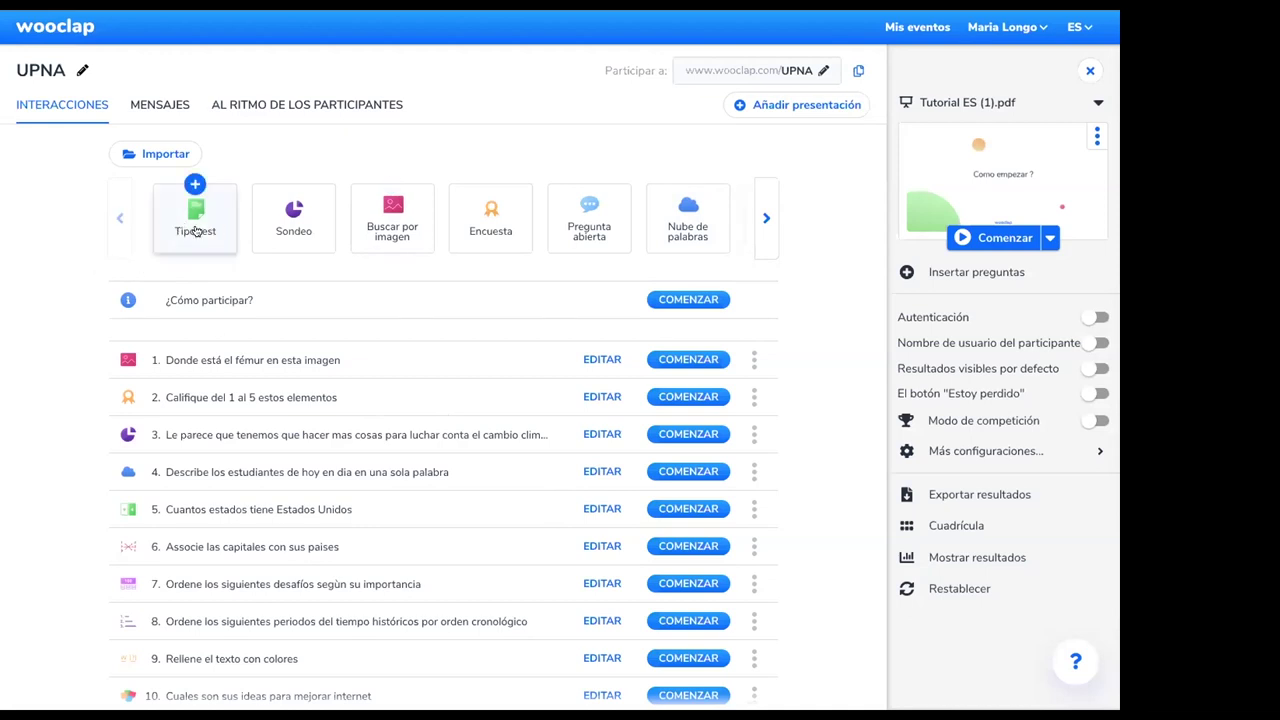
Browse the question types and start a new Tipo test (multiple-choice) question
{"action": "left_click", "coordinate": [764, 218]}
{"action": "left_click", "coordinate": [764, 218]}
{"action": "left_click", "coordinate": [113, 231]}
{"action": "left_click", "coordinate": [113, 231]}
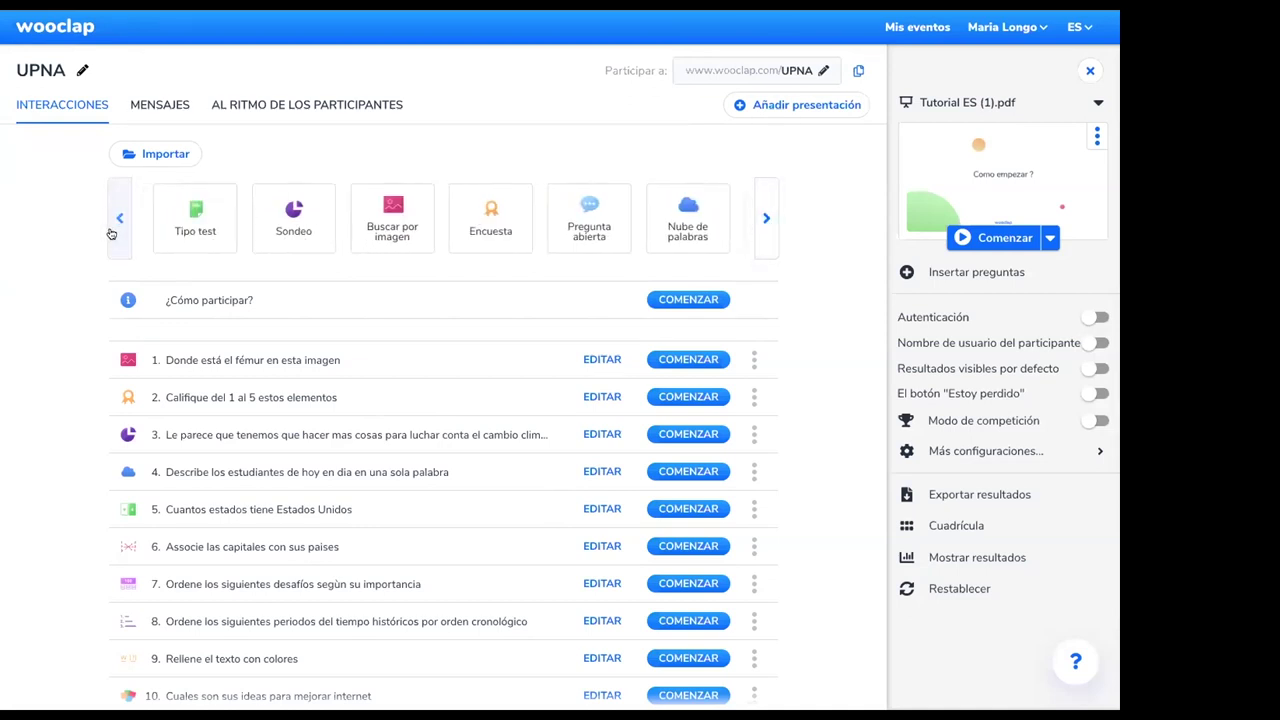
{"action": "left_click", "coordinate": [185, 219]}
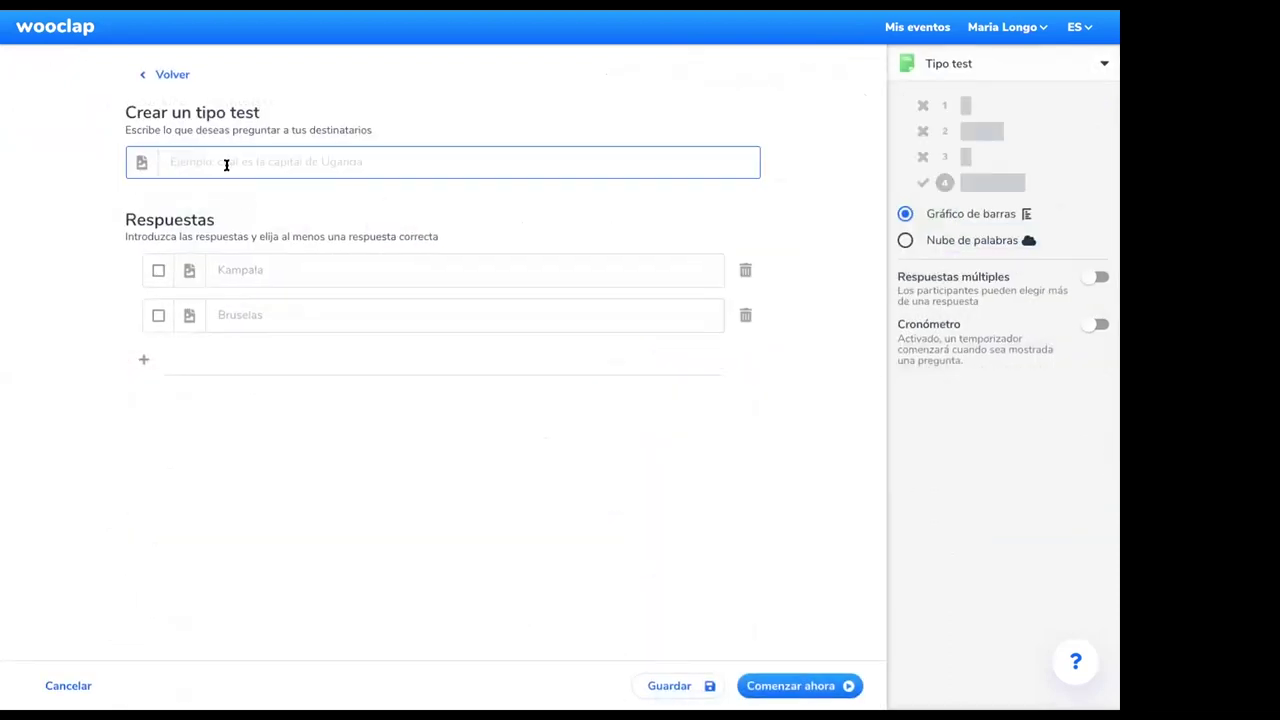
Enter question 'pregunta' with answers A and B, mark B correct, and save
{"action": "type", "text": "pregunta"}
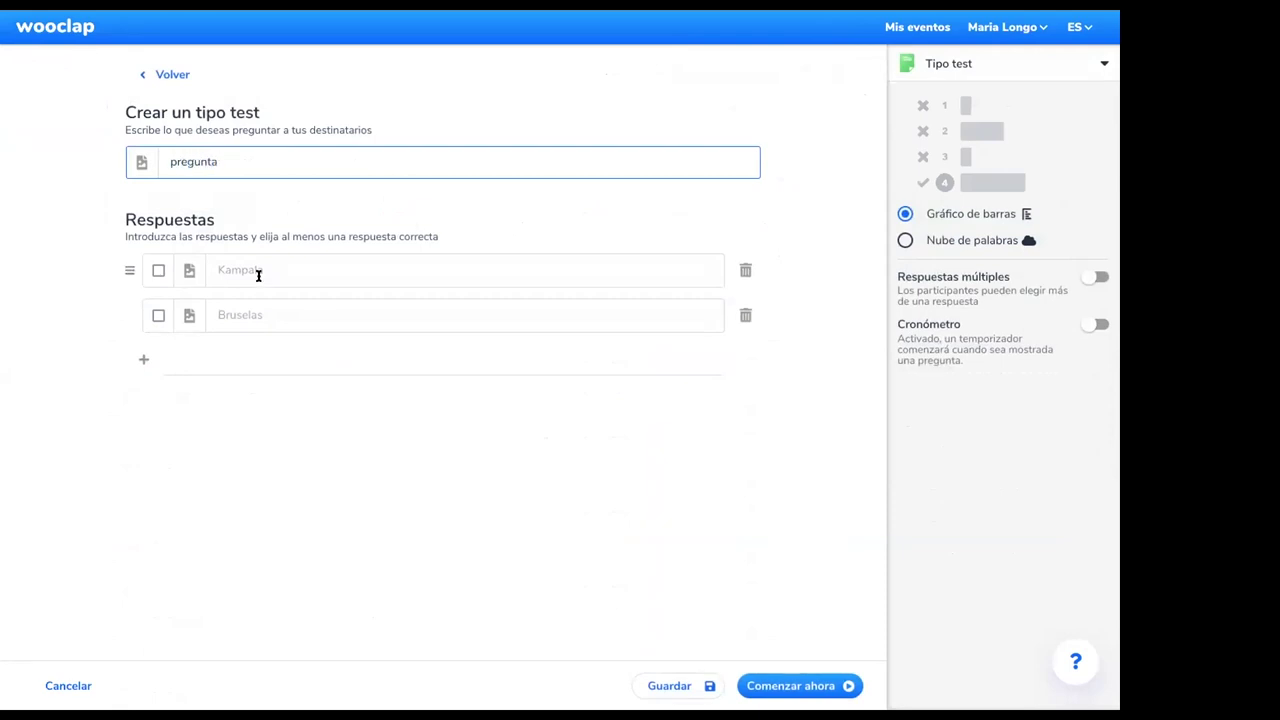
{"action": "left_click", "coordinate": [258, 275]}
{"action": "type", "text": "A"}
{"action": "left_click", "coordinate": [247, 314]}
{"action": "type", "text": "B"}
{"action": "left_click", "coordinate": [159, 315]}
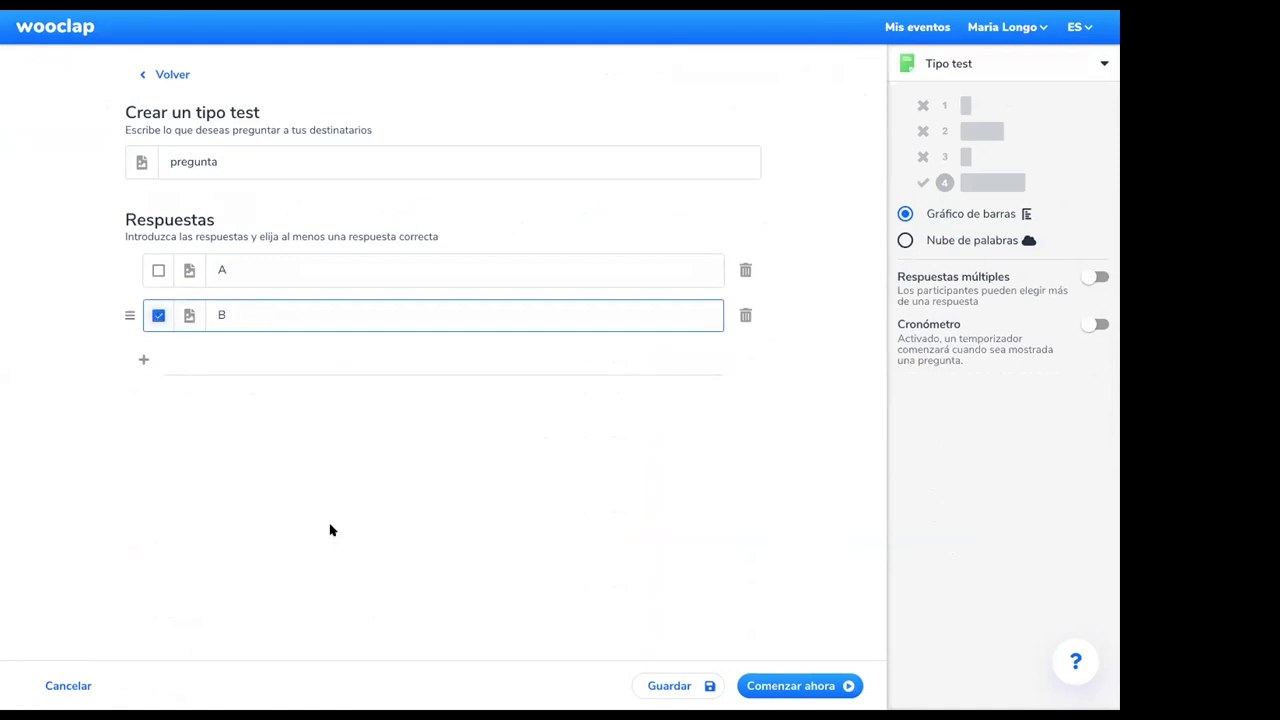
{"action": "left_click", "coordinate": [687, 685]}
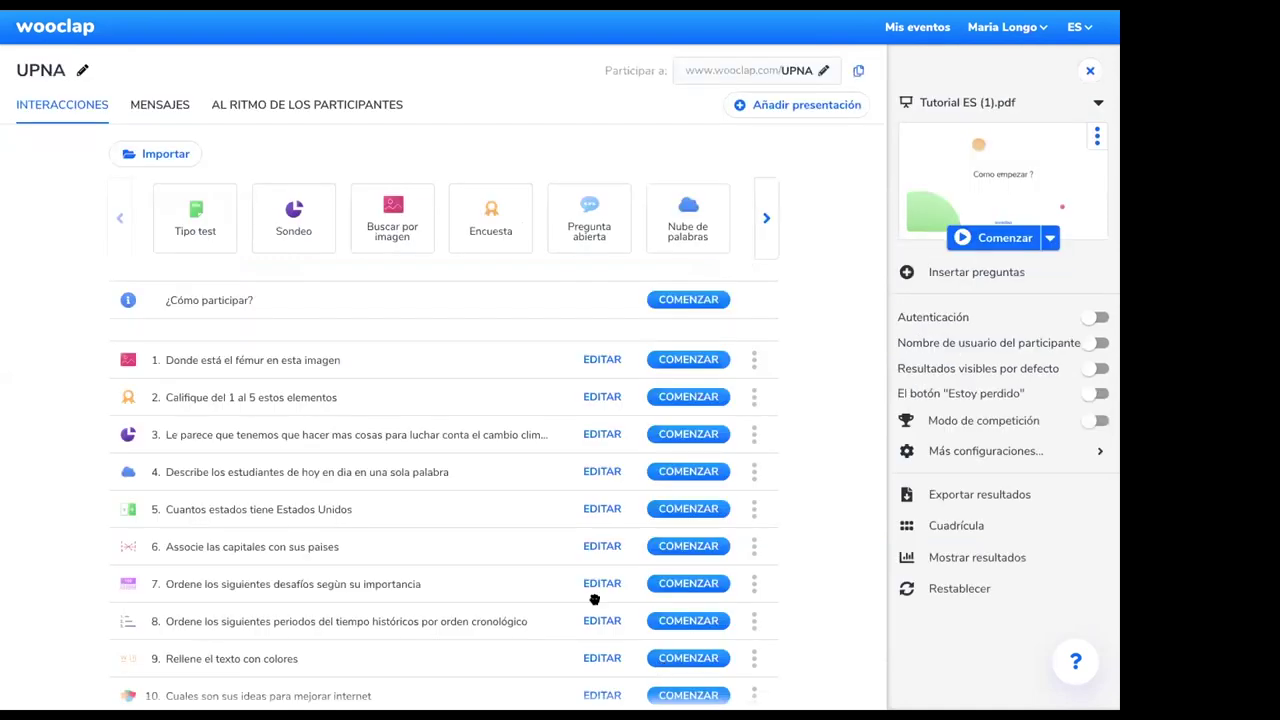
{"action": "scroll", "coordinate": [333, 497], "scroll_direction": "down", "scroll_amount": 2}
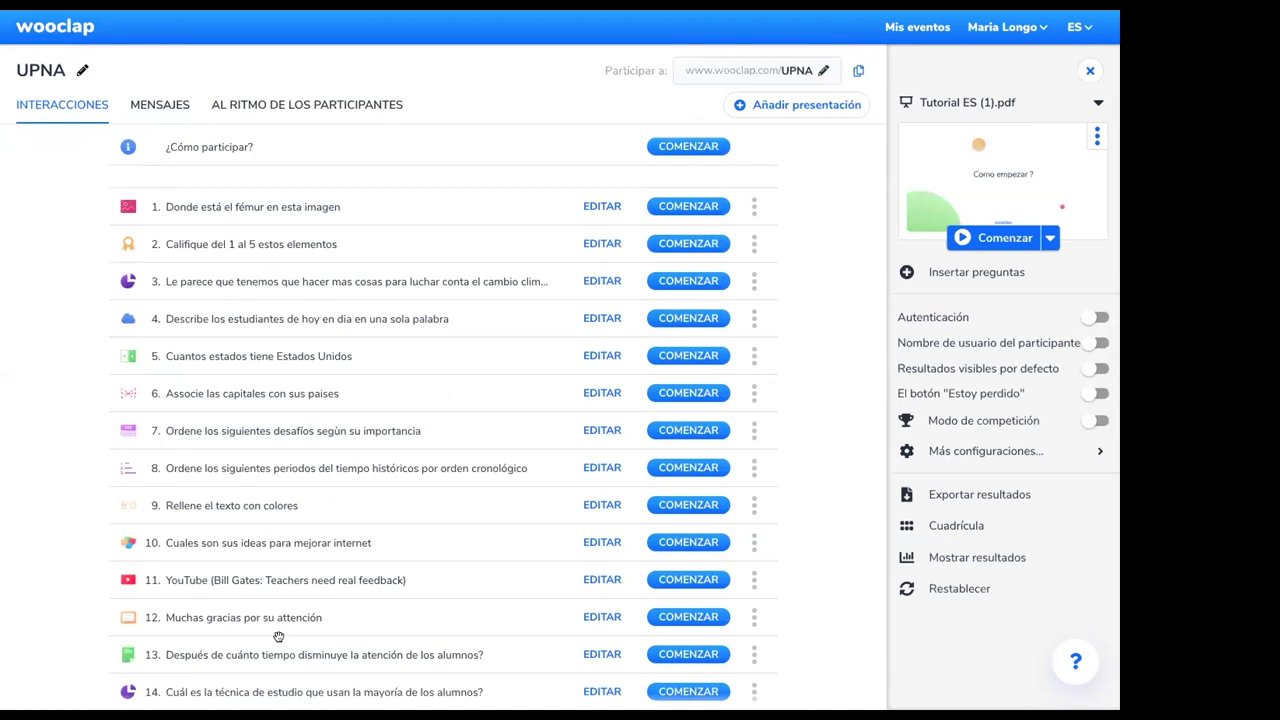
{"action": "scroll", "coordinate": [278, 638], "scroll_direction": "down", "scroll_amount": 1}
{"action": "scroll", "coordinate": [277, 641], "scroll_direction": "down", "scroll_amount": 4}
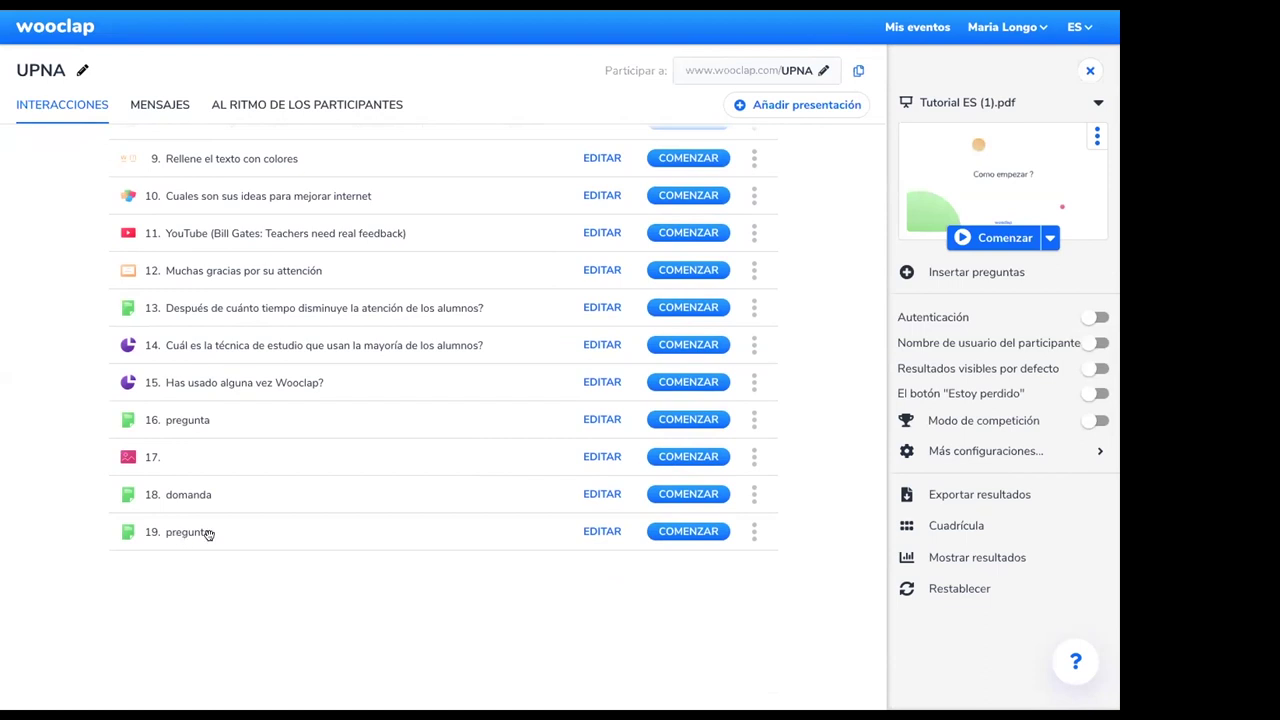
{"action": "scroll", "coordinate": [314, 394], "scroll_direction": "up", "scroll_amount": 5}
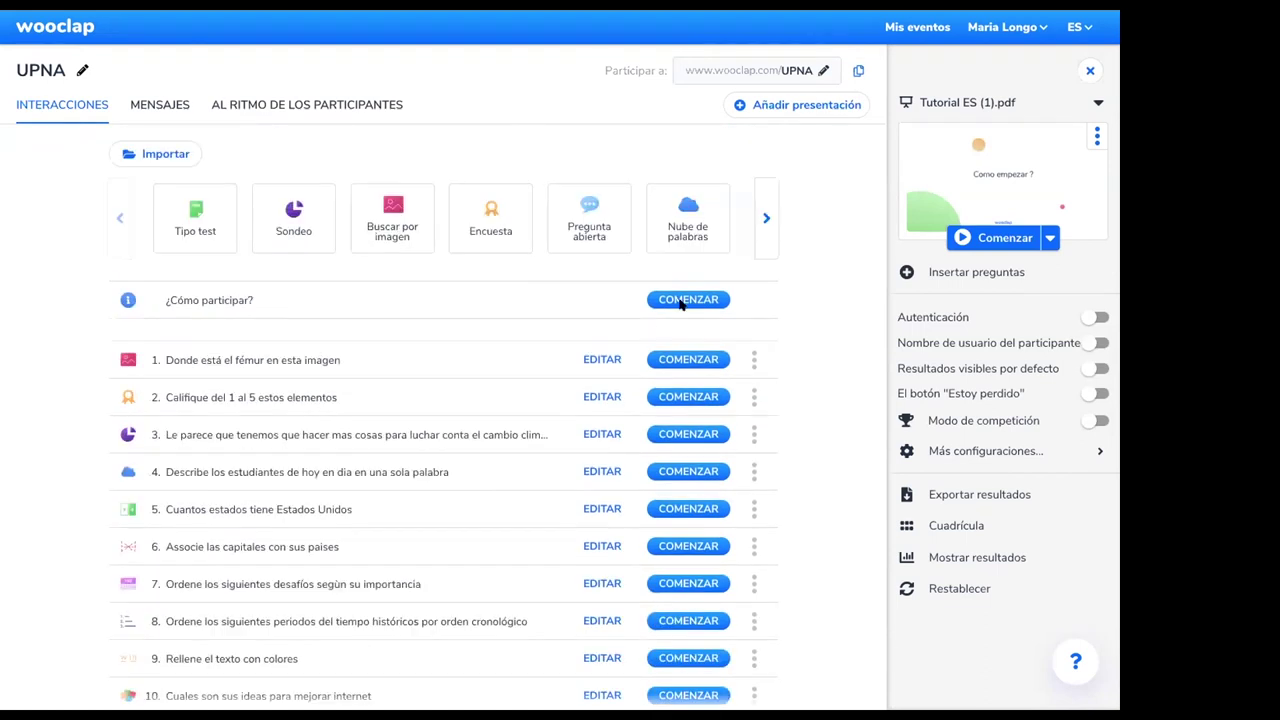
{"action": "left_click", "coordinate": [800, 106]}
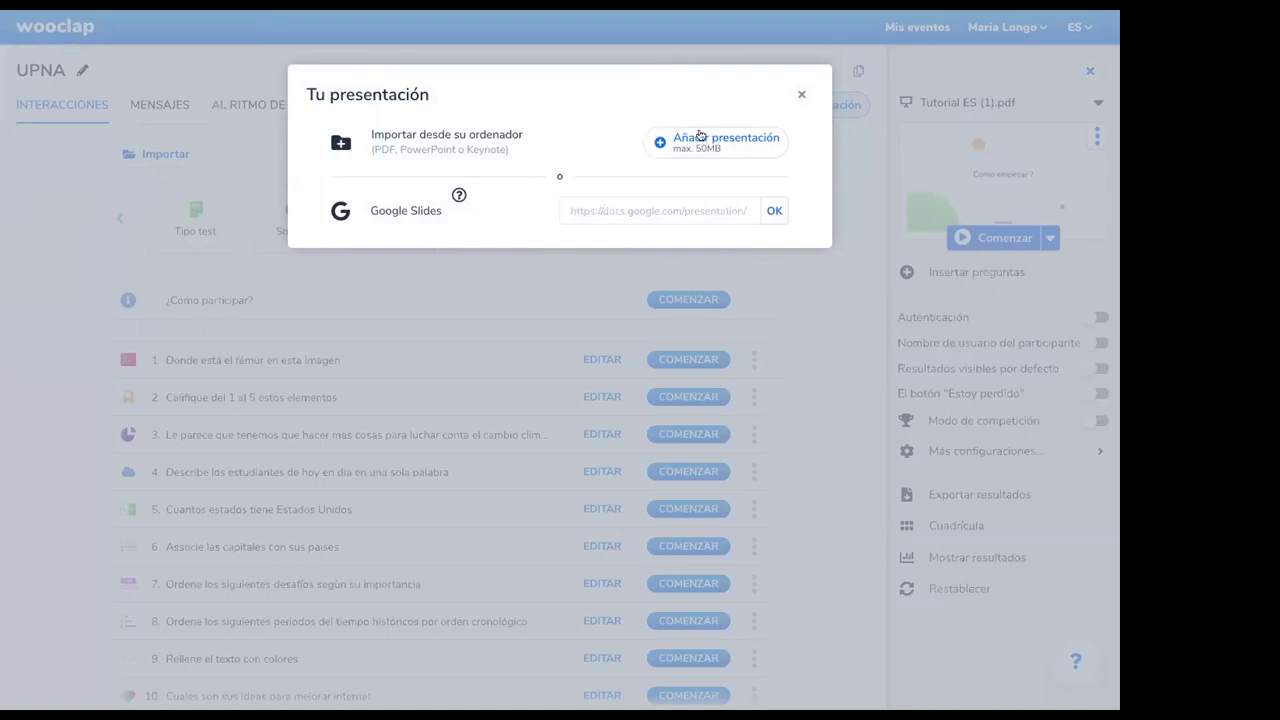
{"action": "left_click", "coordinate": [990, 100]}
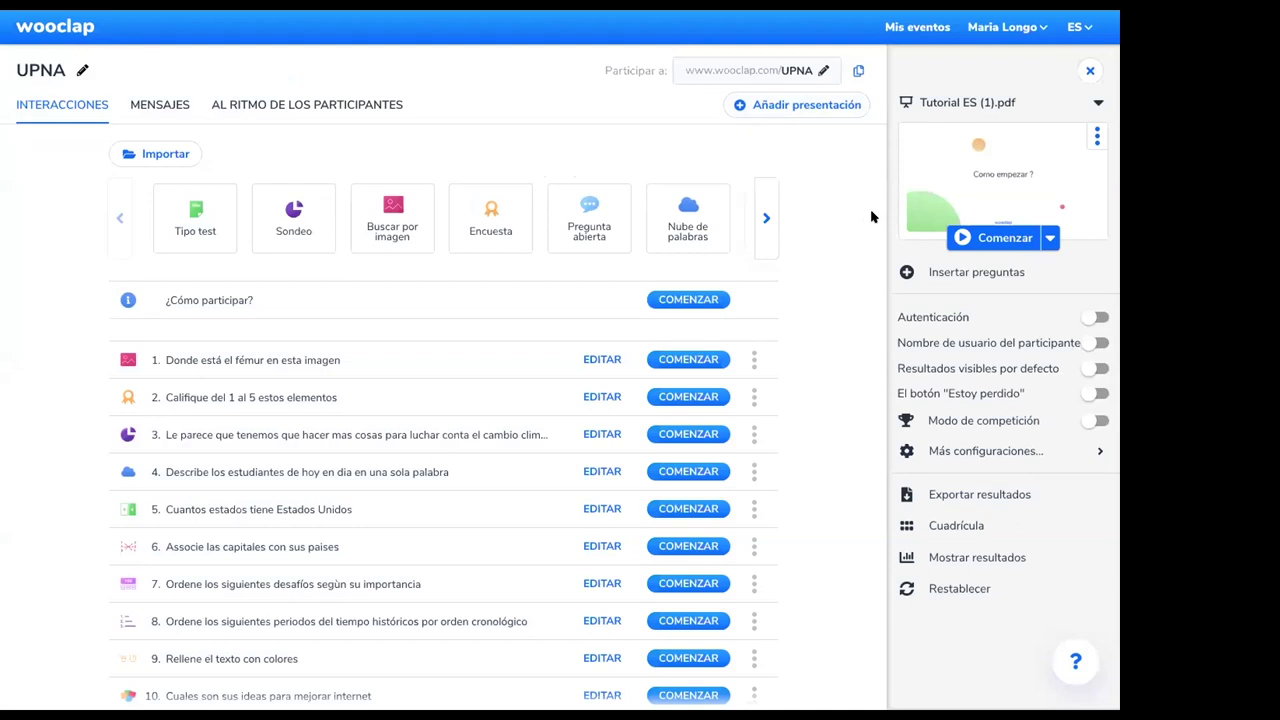
Go to inserting questions into slides and preview the QR-code slide 2 and poll-results slide 3
{"action": "left_click", "coordinate": [977, 273]}
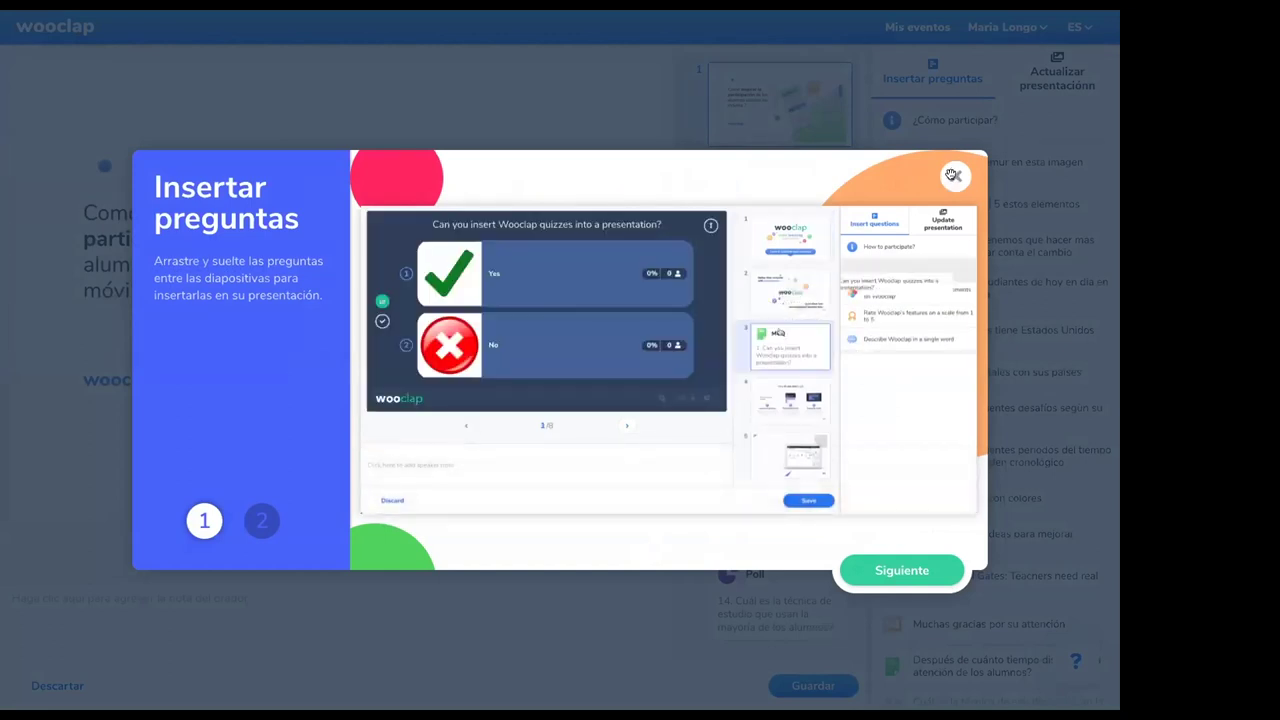
{"action": "left_click", "coordinate": [954, 179]}
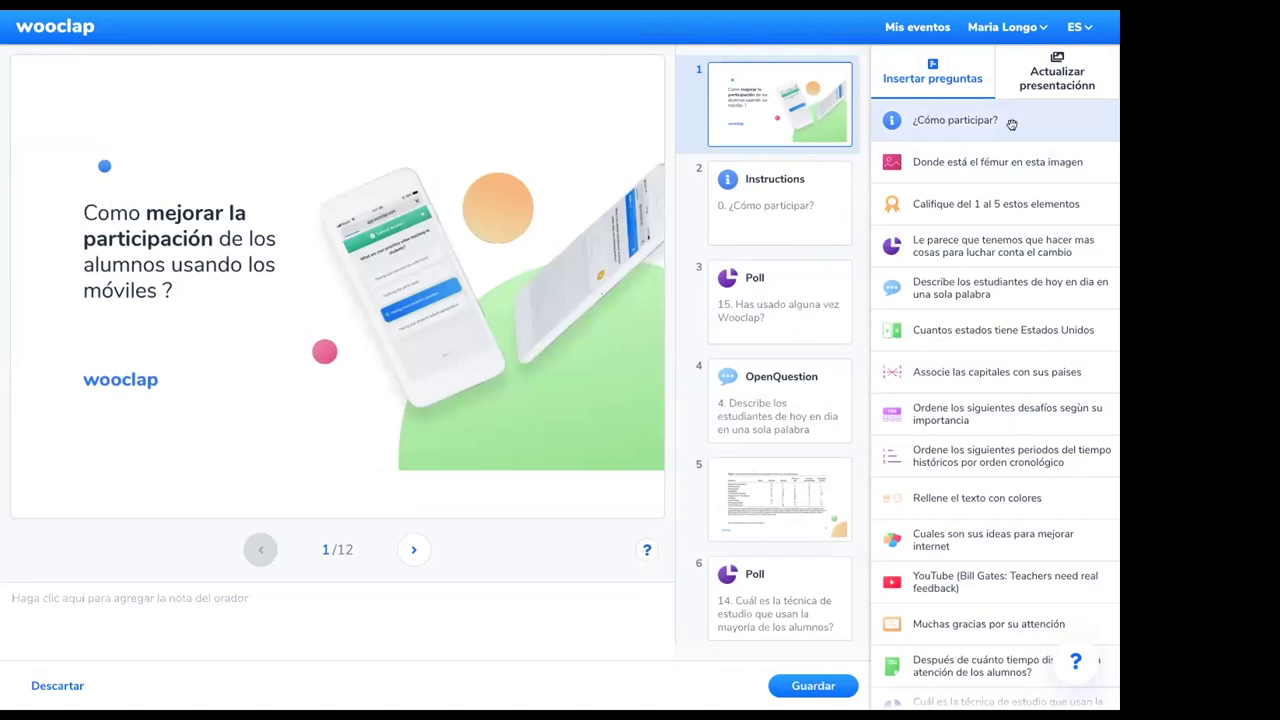
{"action": "left_click", "coordinate": [796, 220]}
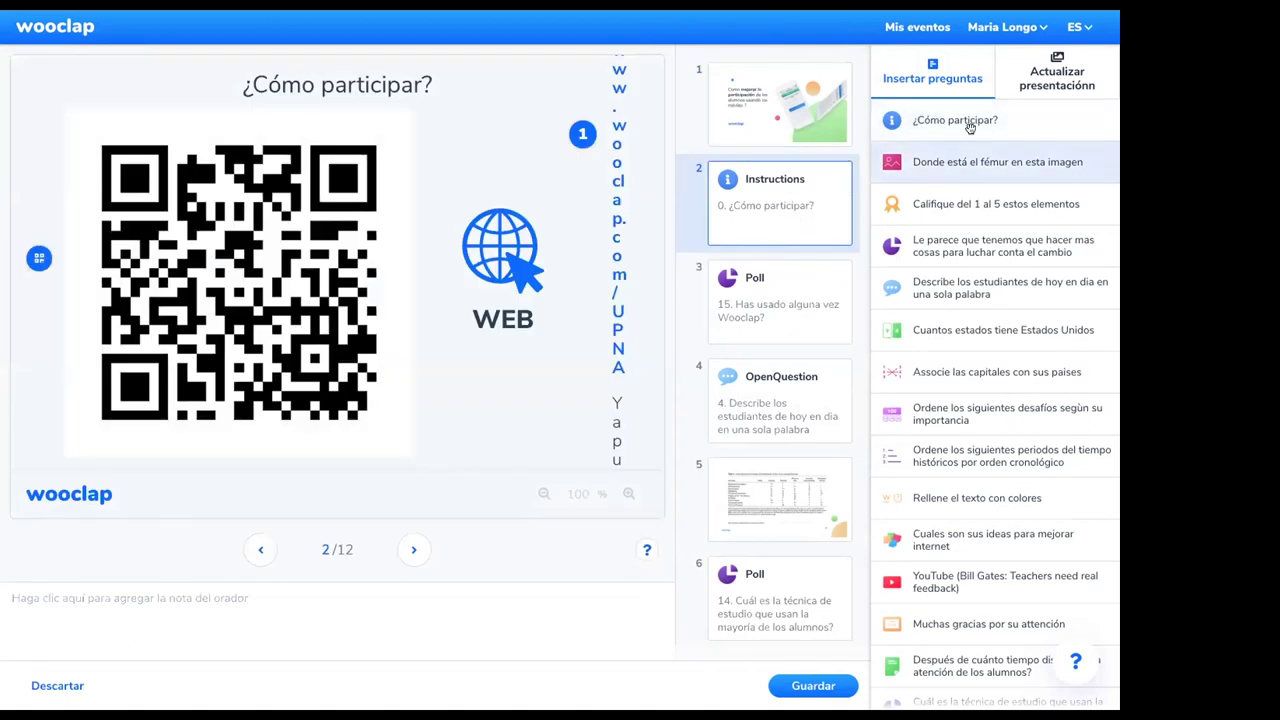
{"action": "left_click", "coordinate": [772, 312]}
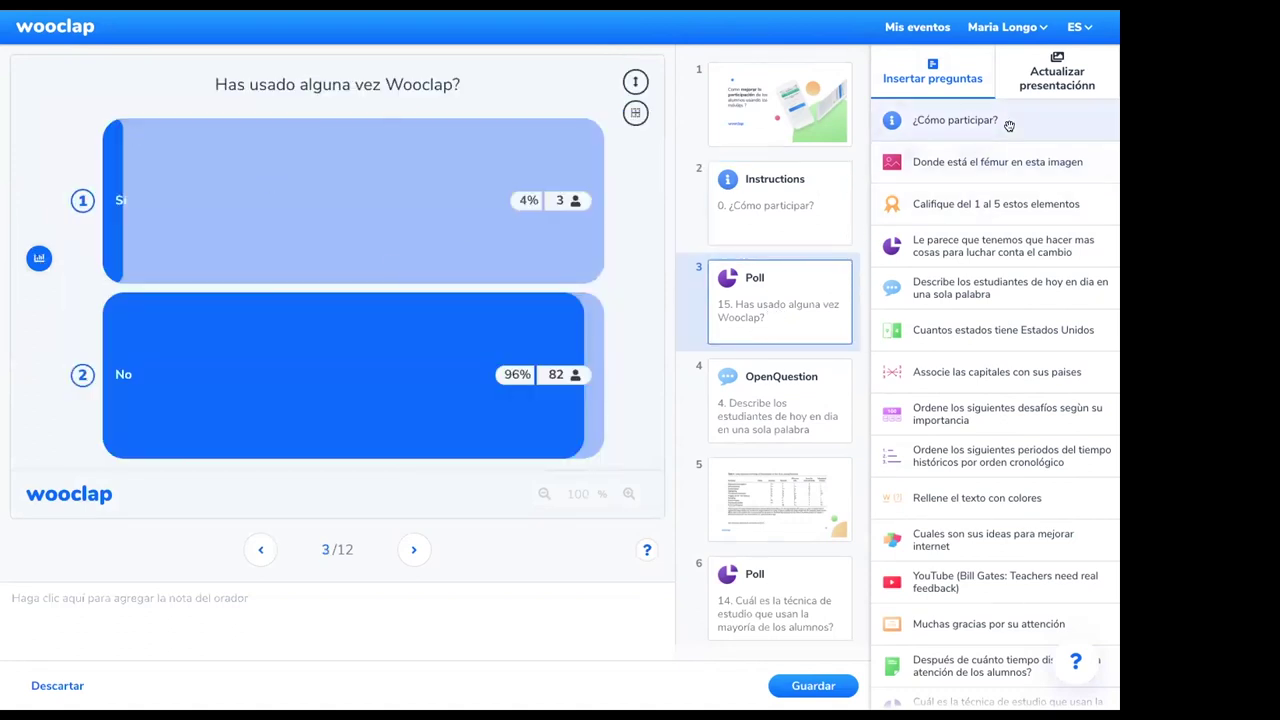
Insert the 'pregunta' question into Tutorial ES (1).pdf as slide 8 and save
{"action": "left_click_drag", "start_coordinate": [1014, 124], "coordinate": [790, 300]}
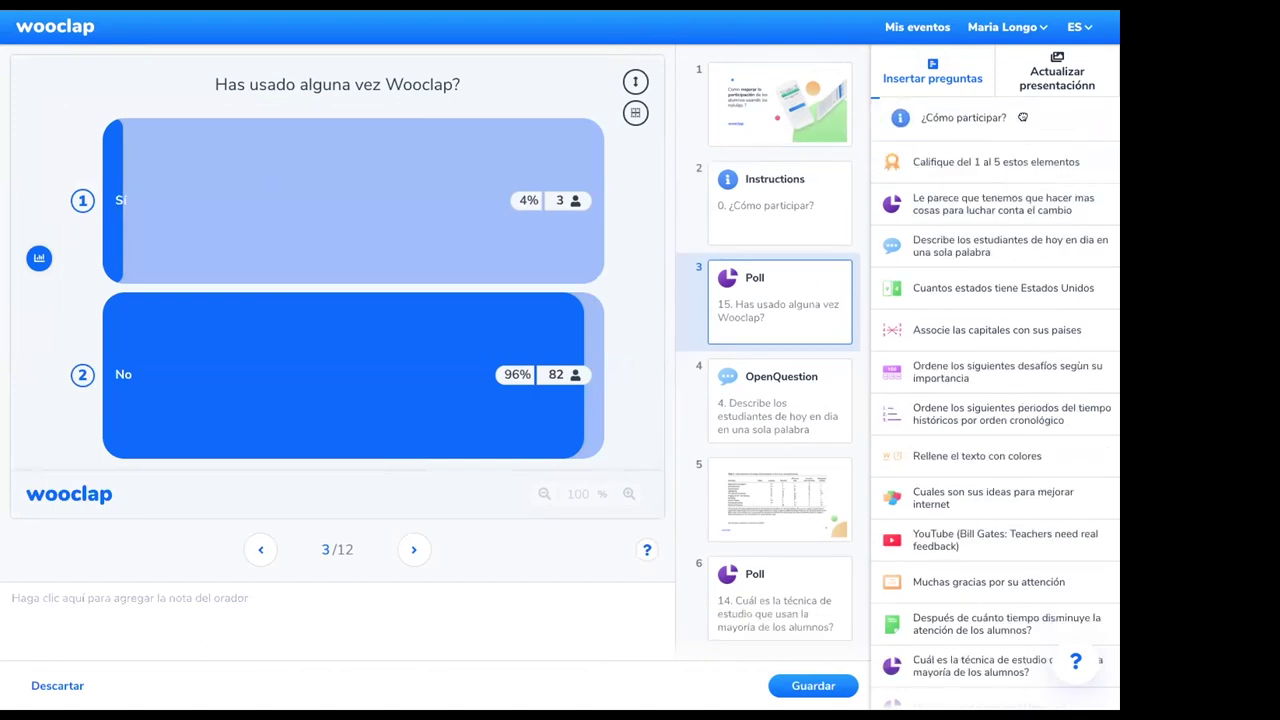
{"action": "scroll", "coordinate": [930, 580], "scroll_direction": "down", "scroll_amount": 3}
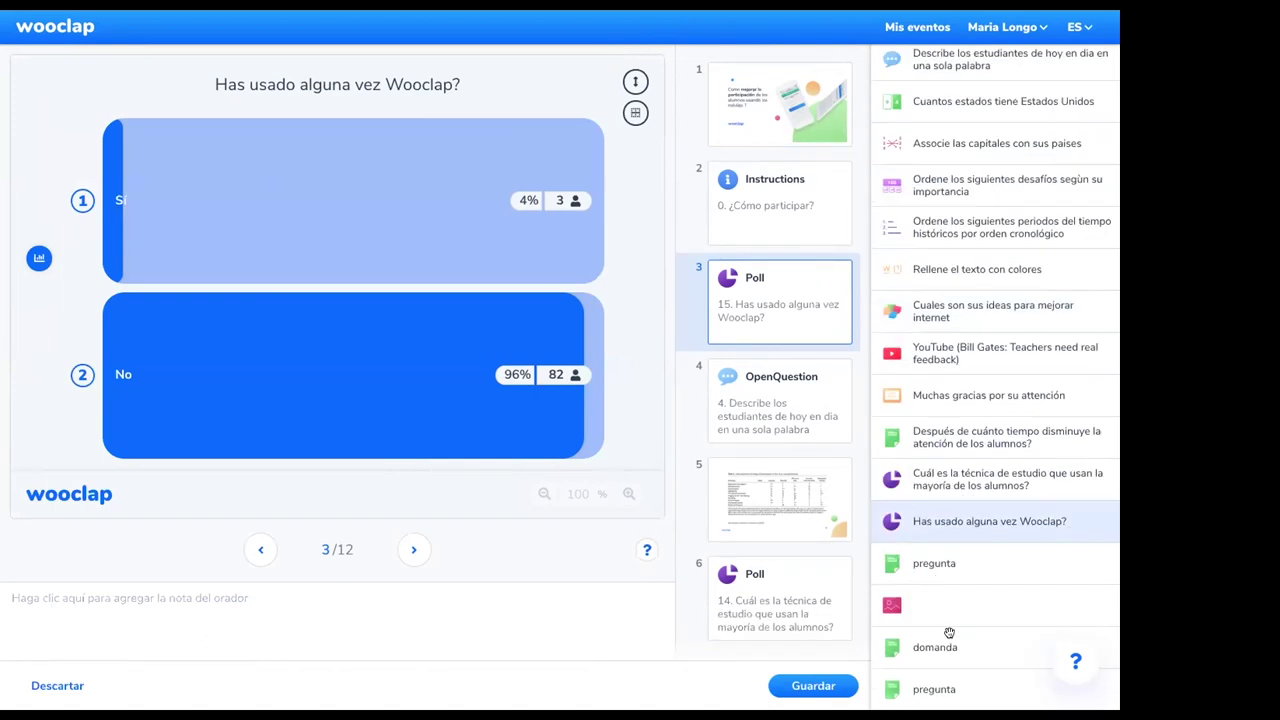
{"action": "left_click_drag", "start_coordinate": [900, 622], "coordinate": [750, 372]}
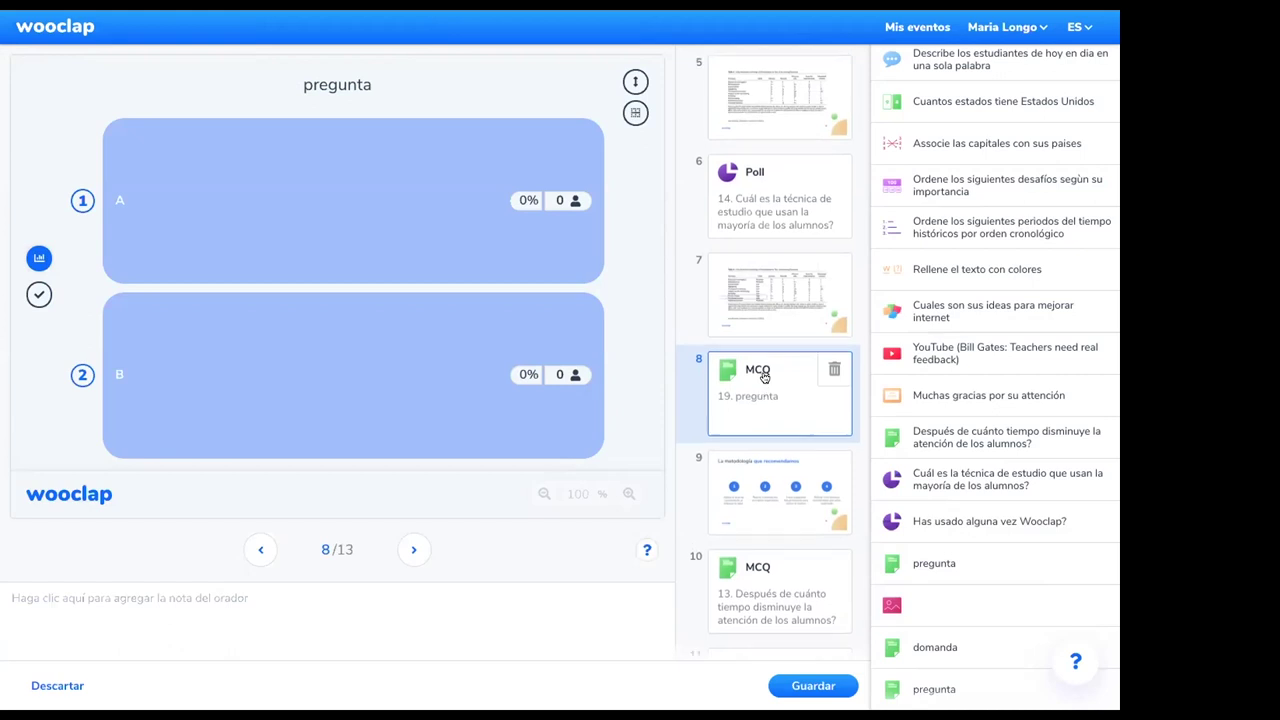
{"action": "scroll", "coordinate": [797, 490], "scroll_direction": "down", "scroll_amount": 1}
{"action": "scroll", "coordinate": [799, 506], "scroll_direction": "up", "scroll_amount": 5}
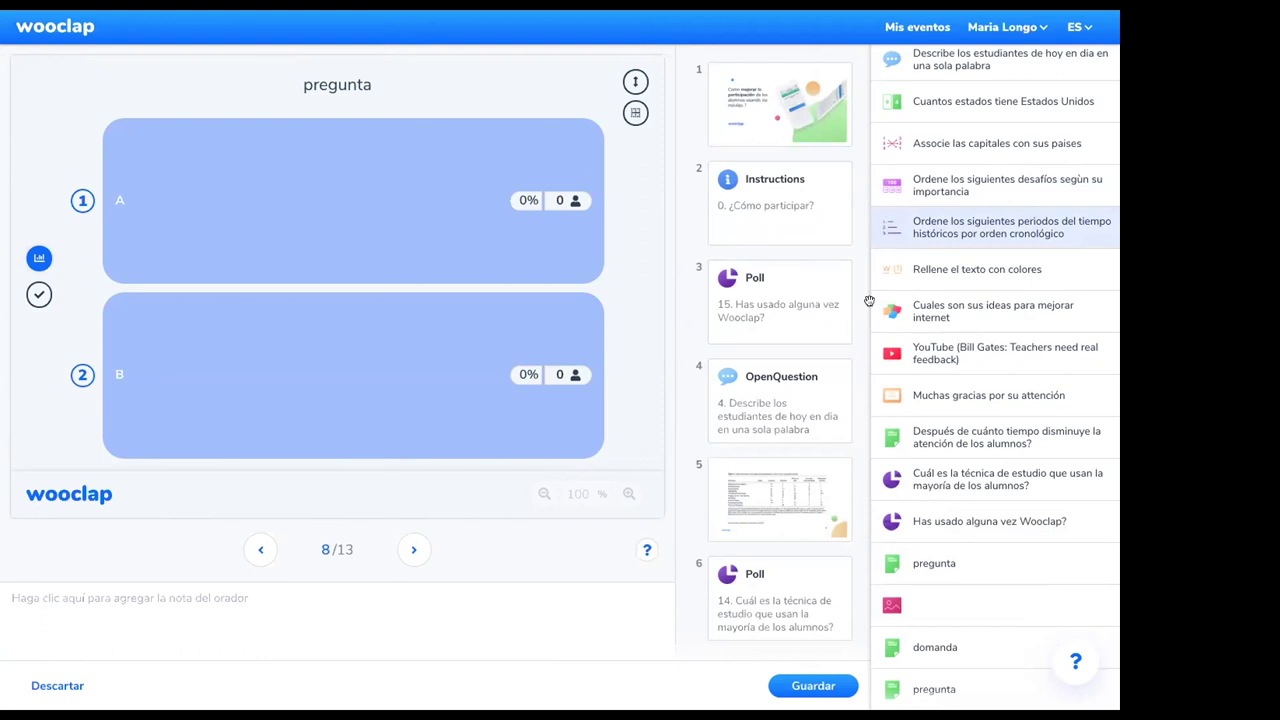
{"action": "left_click", "coordinate": [812, 686]}
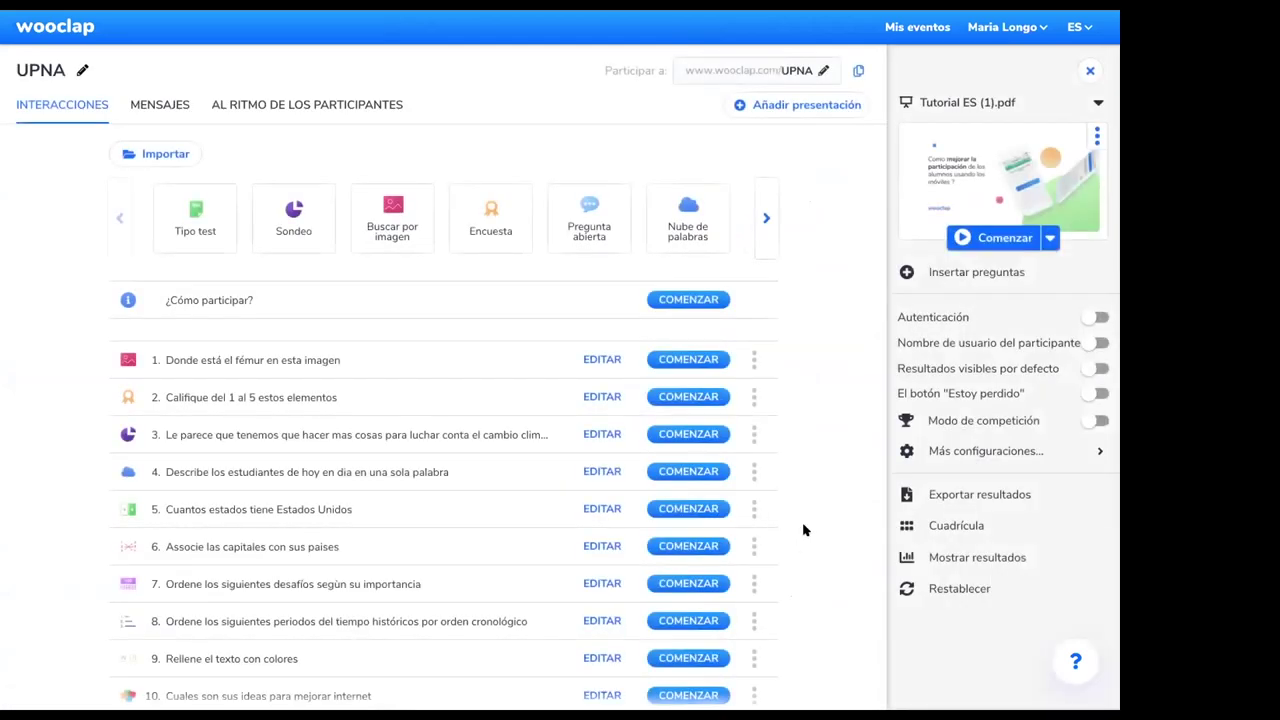
Present the event through to the 'Has usado alguna vez Wooclap?' live results, then exit
{"action": "left_click", "coordinate": [970, 238]}
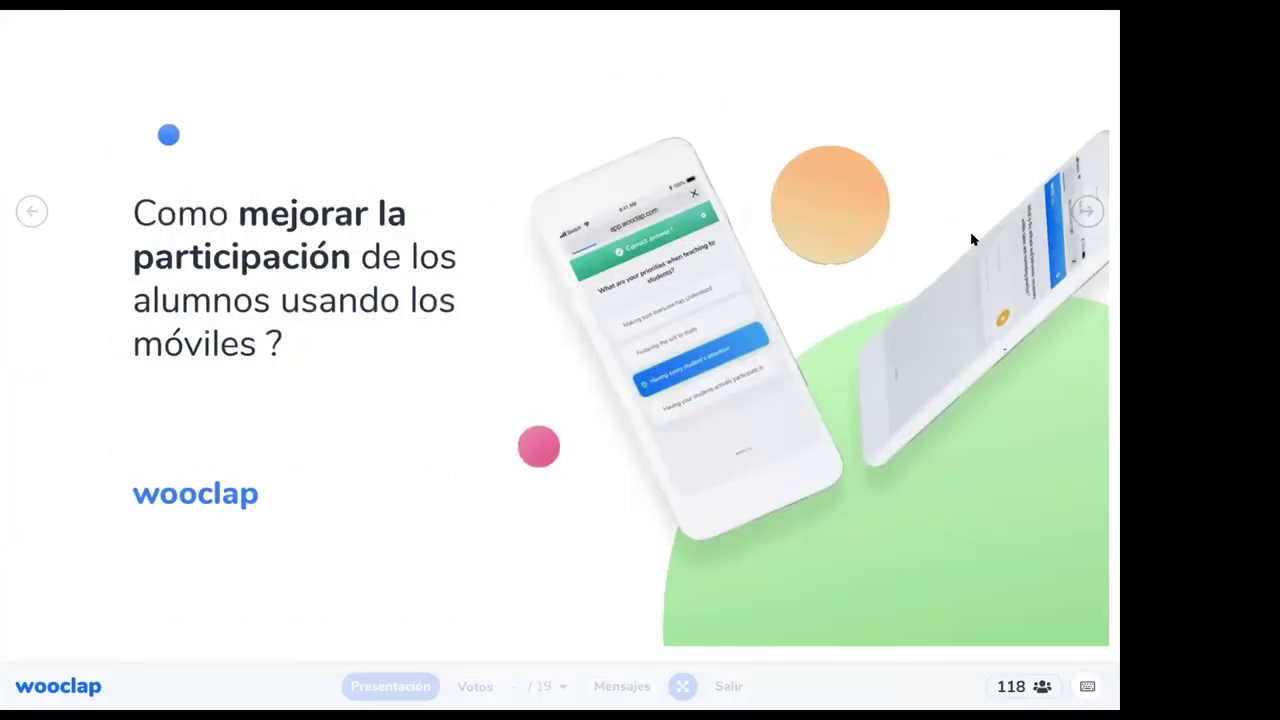
{"action": "key", "text": "Right"}
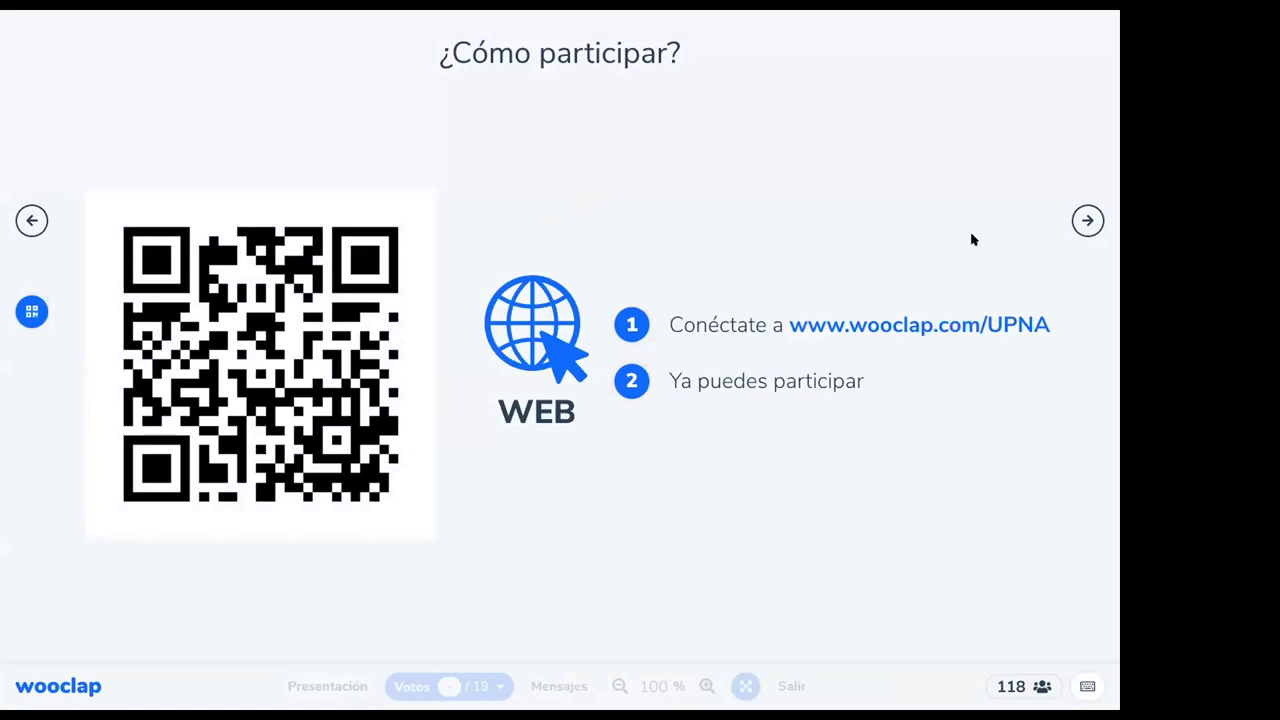
{"action": "key", "text": "Right"}
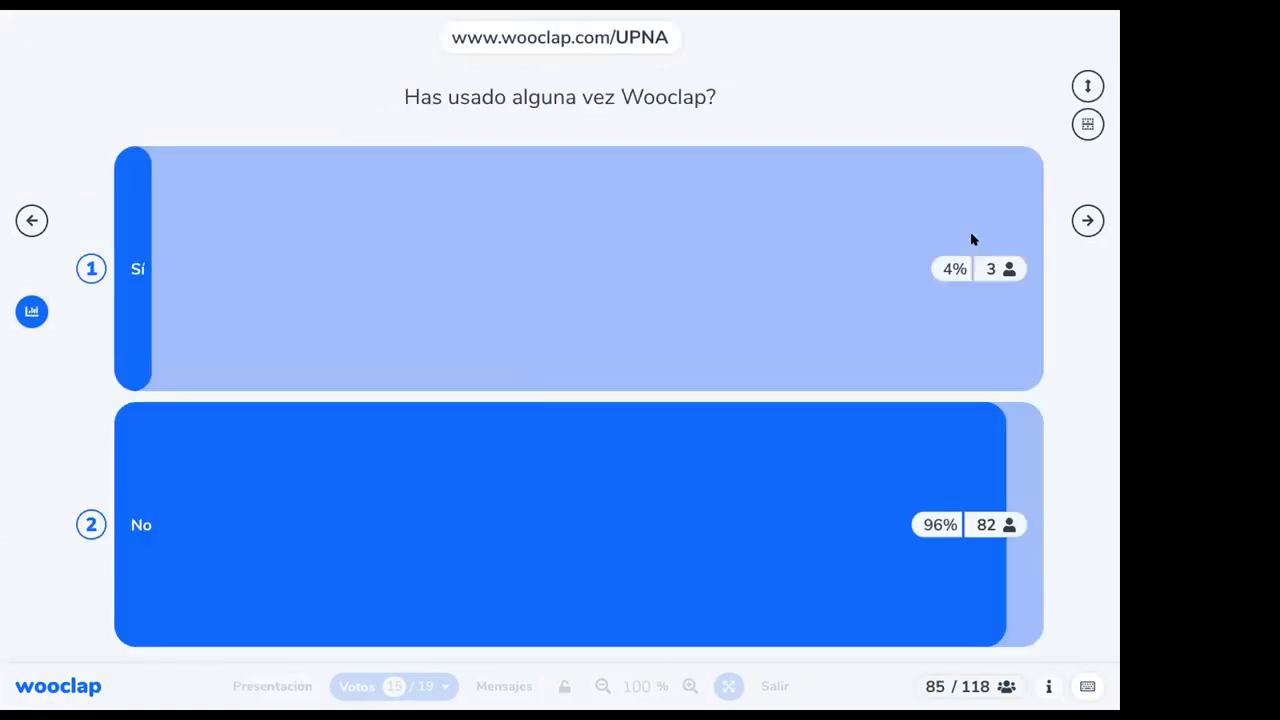
{"action": "left_click", "coordinate": [773, 686]}
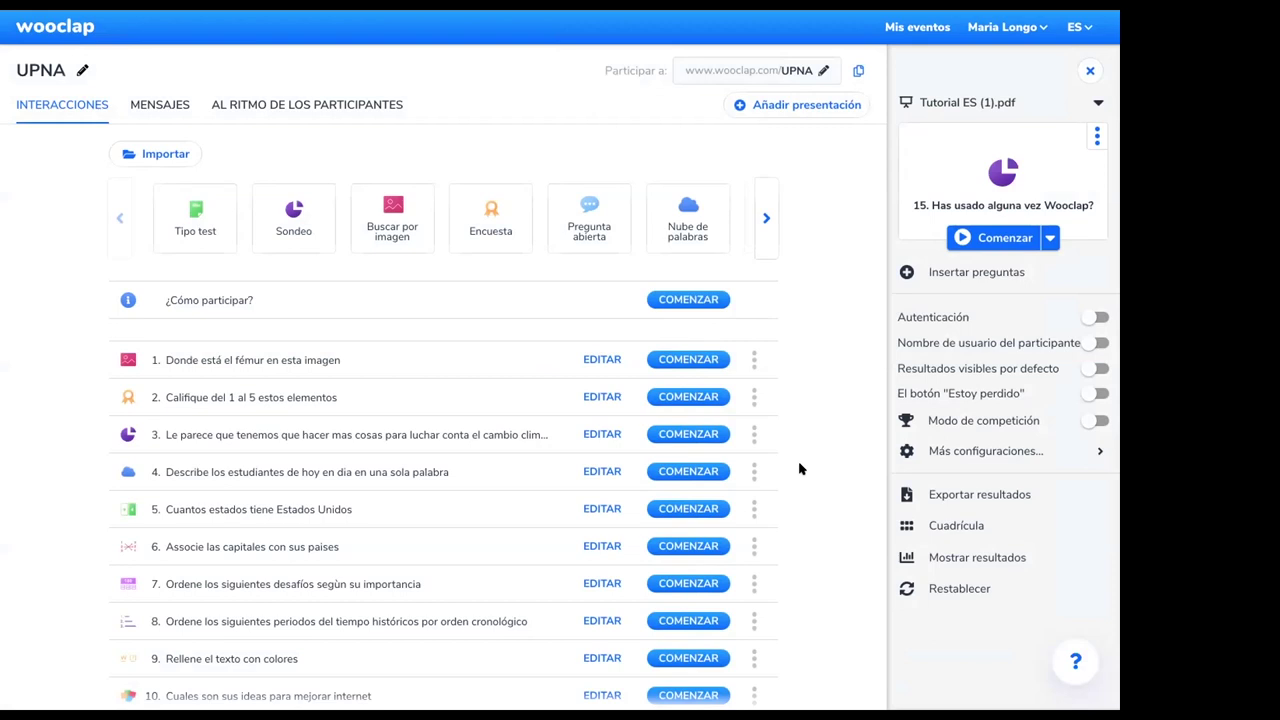
Turn on Autenticación so participants log in via email, social networks or university SSO
{"action": "left_click", "coordinate": [978, 100]}
{"action": "left_click", "coordinate": [1092, 317]}
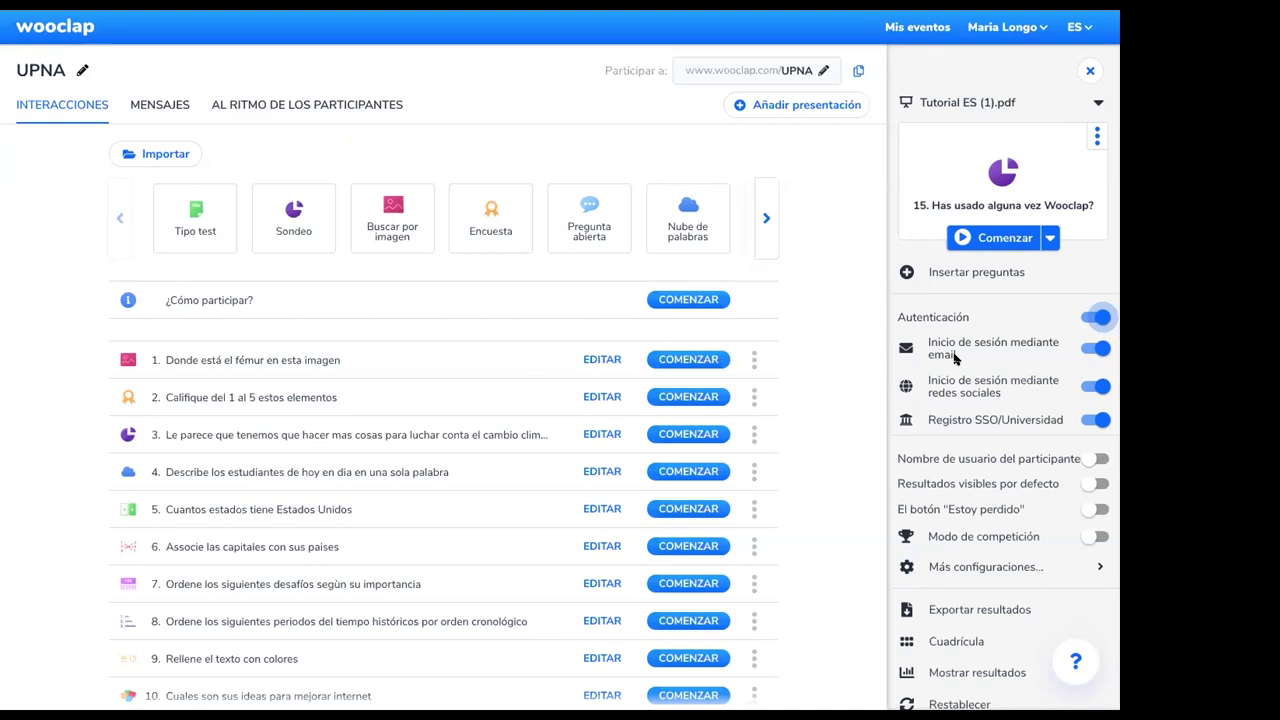
Switch Autenticación off and turn on the 'Estoy perdido' button
{"action": "left_click", "coordinate": [1098, 317]}
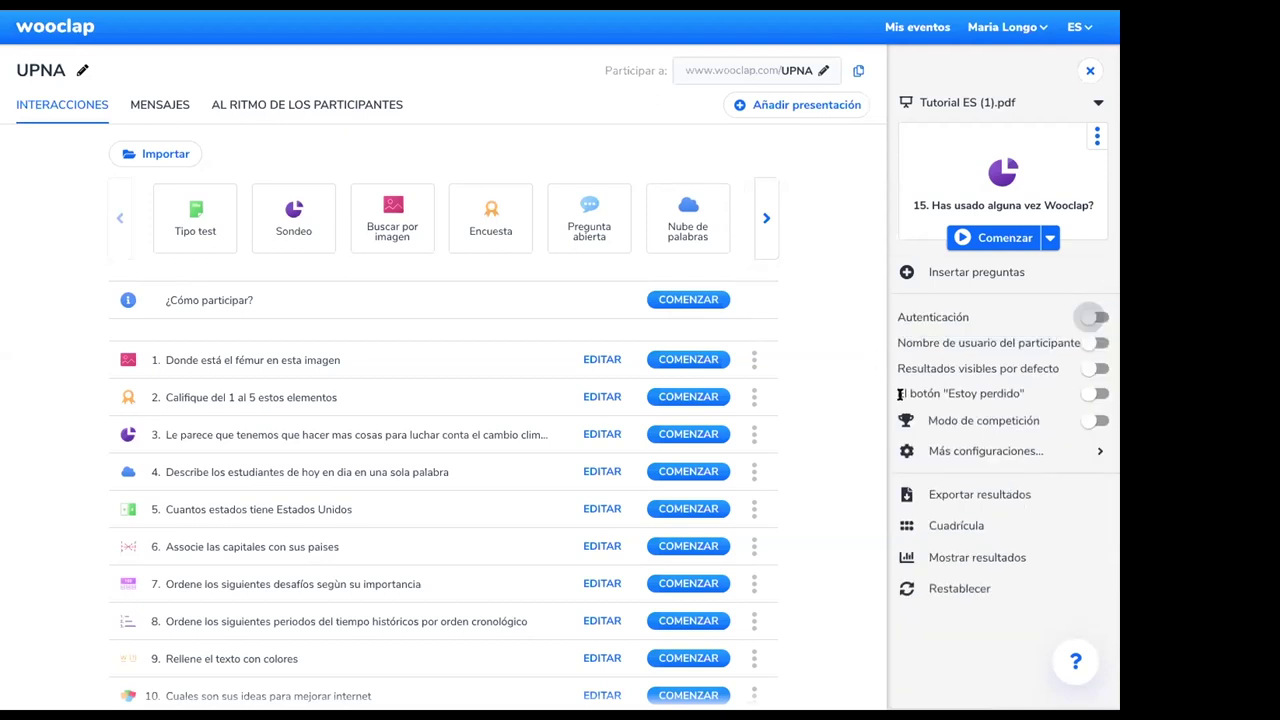
{"action": "triple_click", "coordinate": [971, 394]}
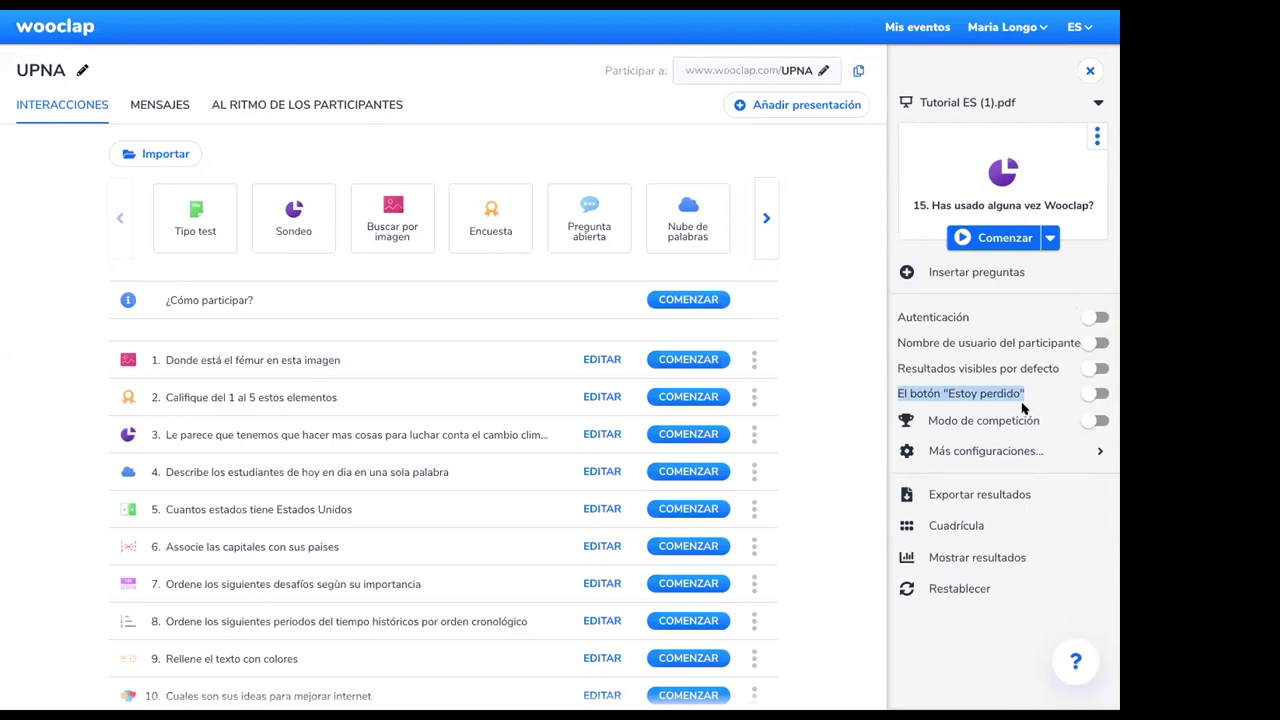
{"action": "left_click", "coordinate": [1097, 394]}
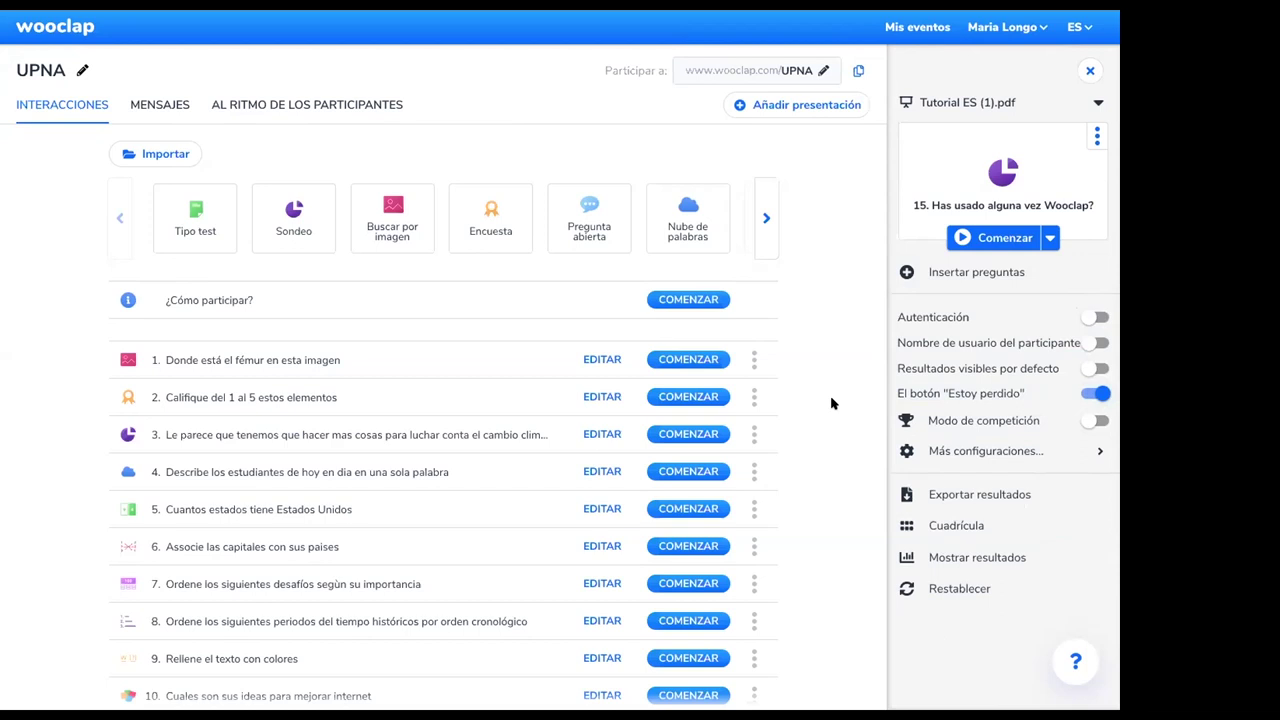
{"action": "left_click", "coordinate": [985, 242]}
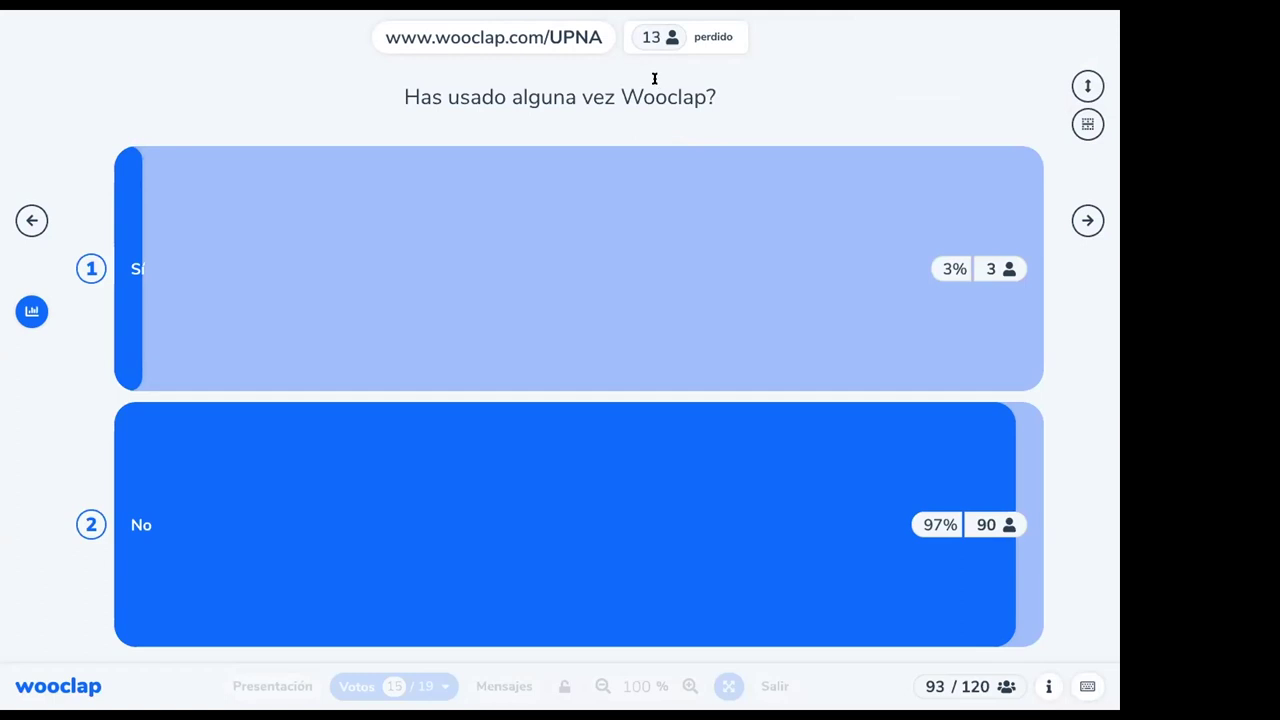
{"action": "key", "text": "Escape"}
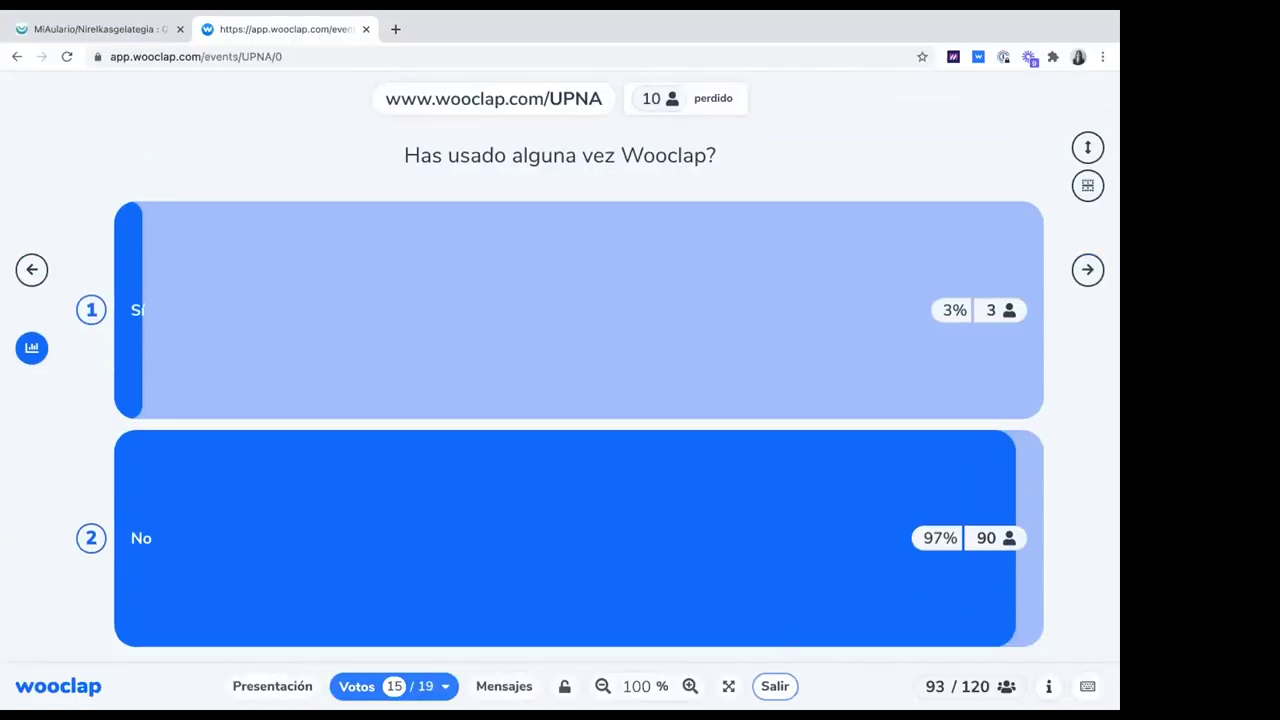
{"action": "left_click", "coordinate": [765, 686]}
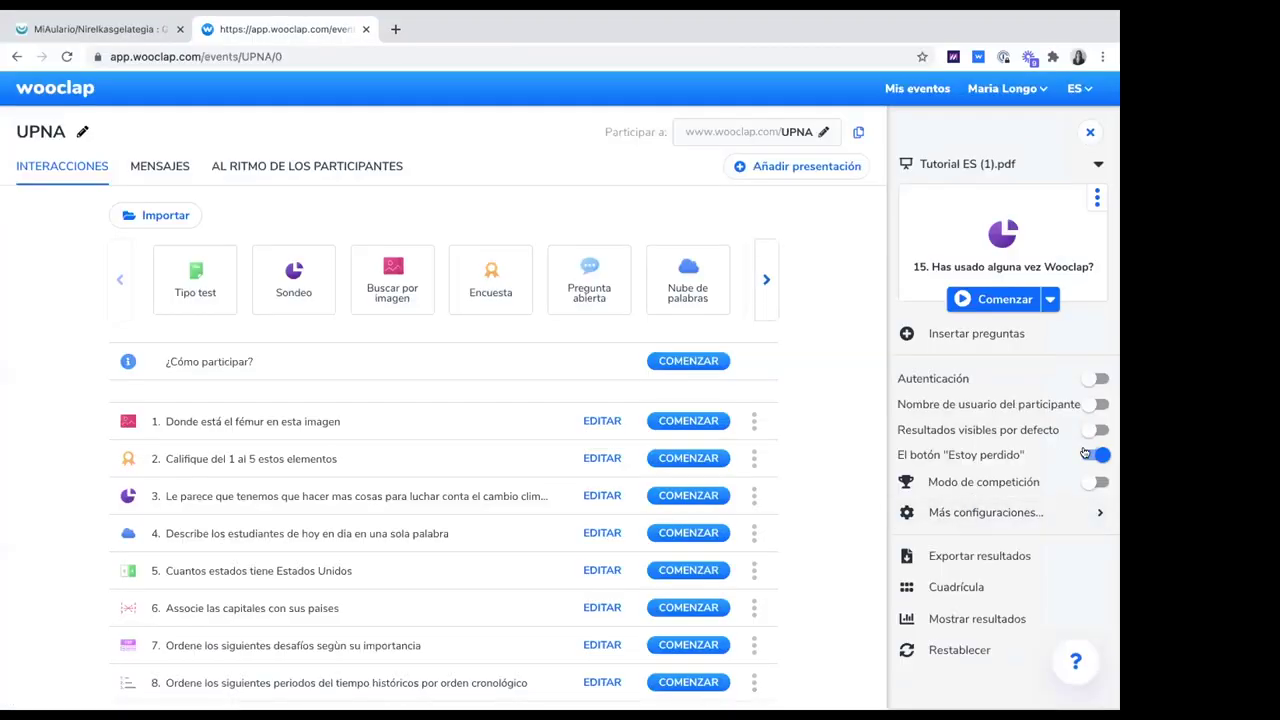
Switch off the 'Estoy perdido' button, leaving every participation option off
{"action": "left_click", "coordinate": [1096, 455]}
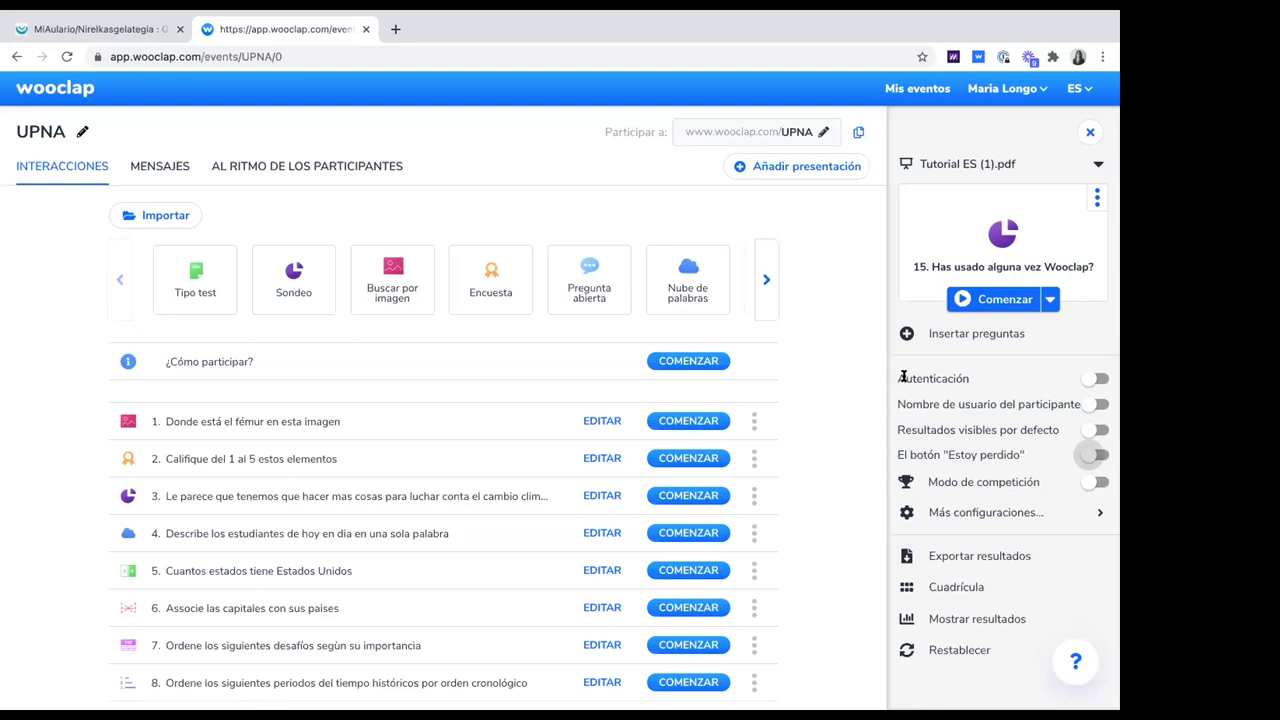
{"action": "left_click_drag", "start_coordinate": [898, 378], "coordinate": [986, 381]}
{"action": "left_click", "coordinate": [817, 402]}
{"action": "left_click", "coordinate": [960, 620]}
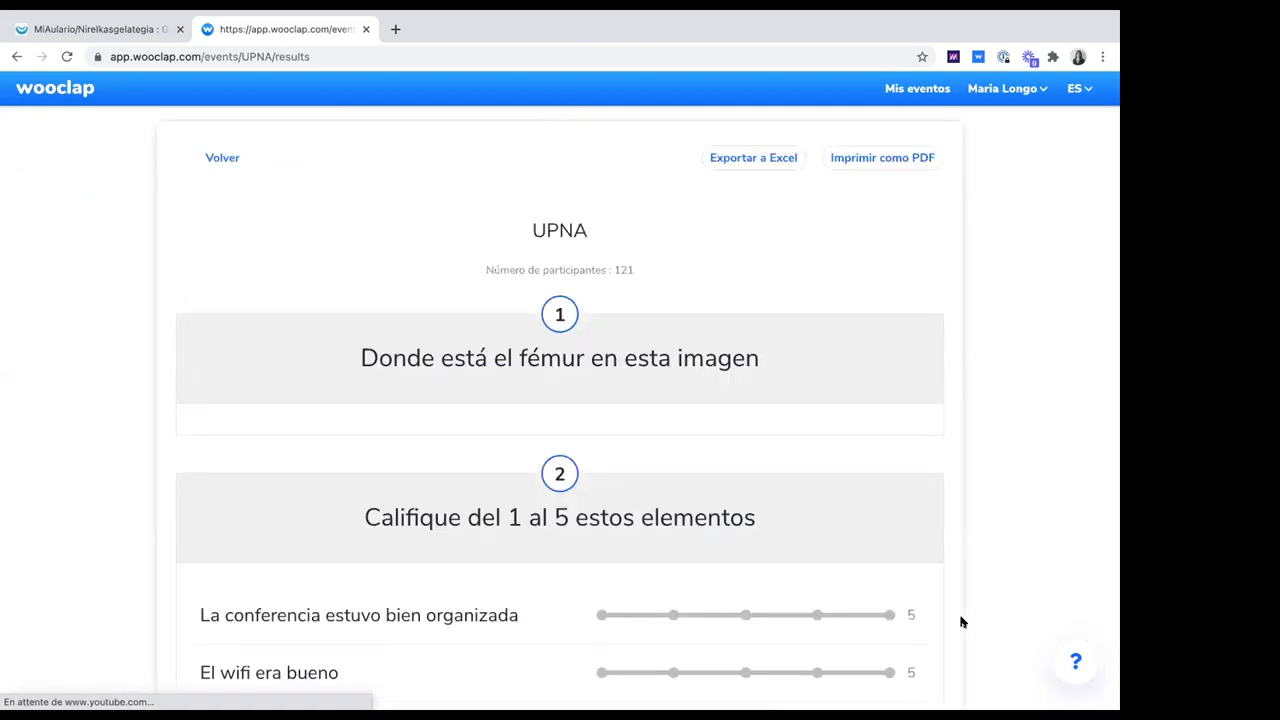
{"action": "scroll", "coordinate": [783, 503], "scroll_direction": "down", "scroll_amount": 2}
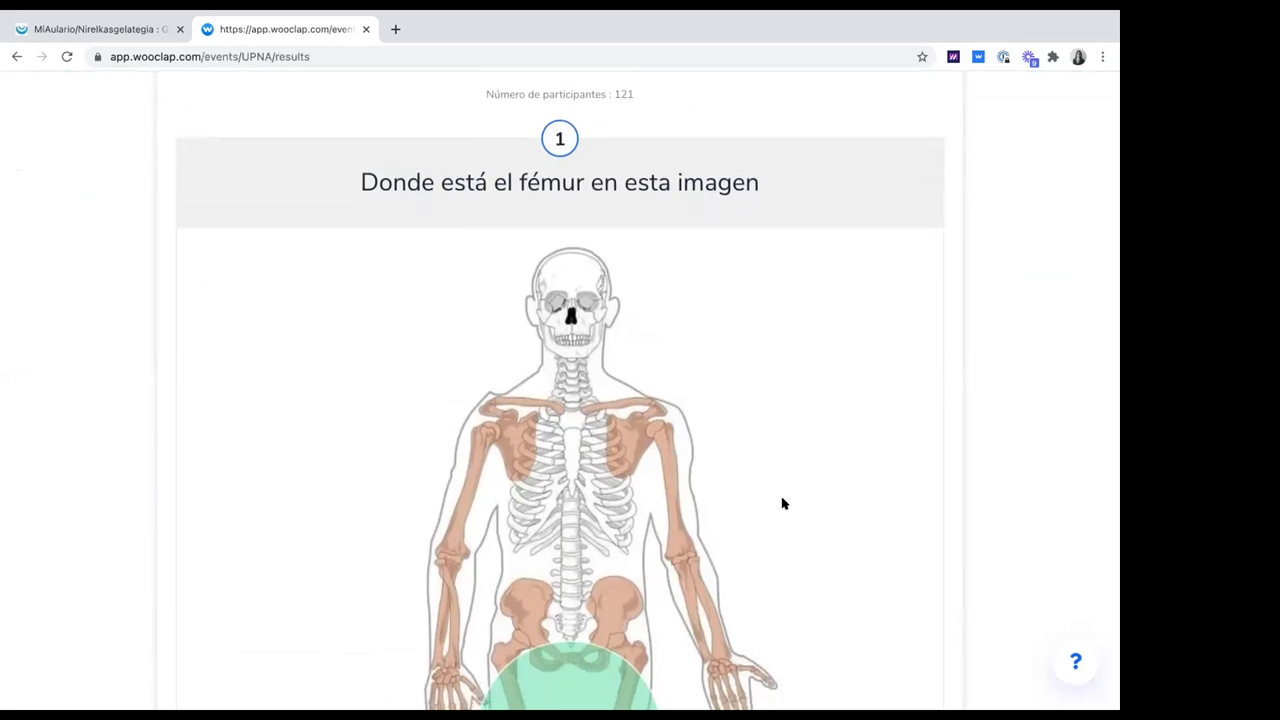
{"action": "scroll", "coordinate": [783, 503], "scroll_direction": "down", "scroll_amount": 5}
{"action": "scroll", "coordinate": [783, 503], "scroll_direction": "down", "scroll_amount": 2}
{"action": "scroll", "coordinate": [784, 504], "scroll_direction": "up", "scroll_amount": 5}
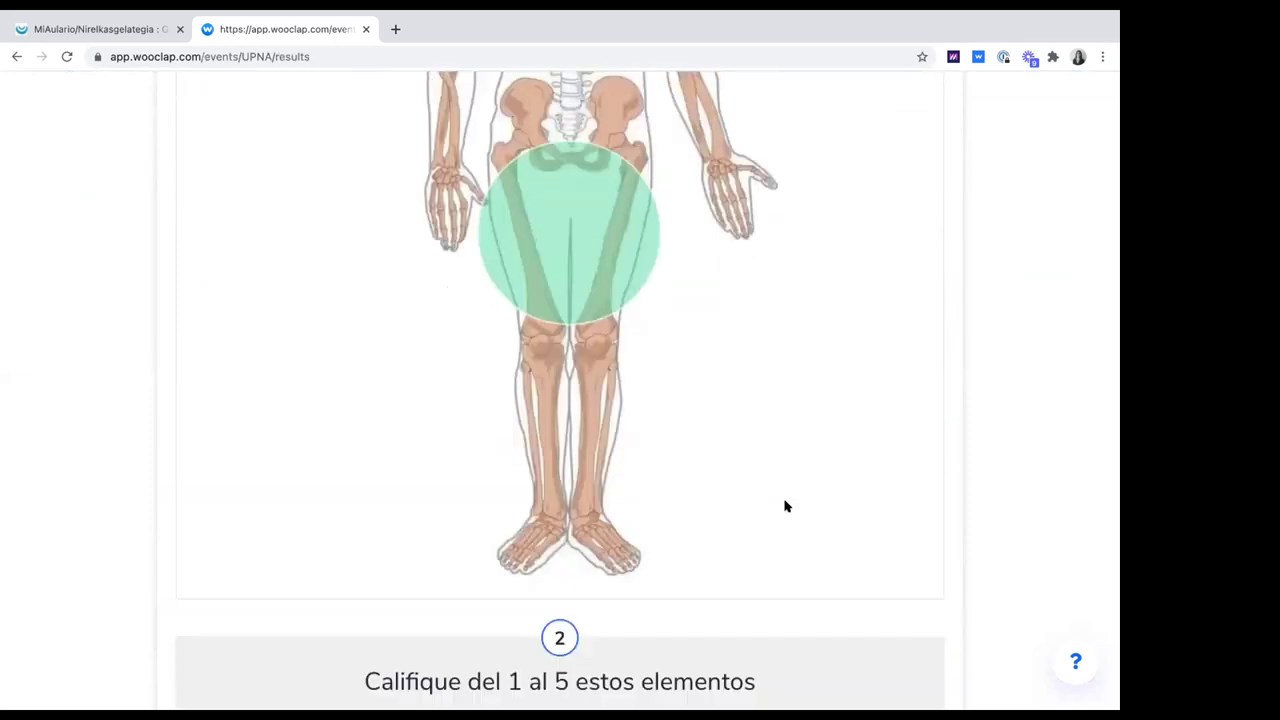
{"action": "scroll", "coordinate": [785, 505], "scroll_direction": "down", "scroll_amount": 7}
{"action": "scroll", "coordinate": [785, 505], "scroll_direction": "down", "scroll_amount": 8}
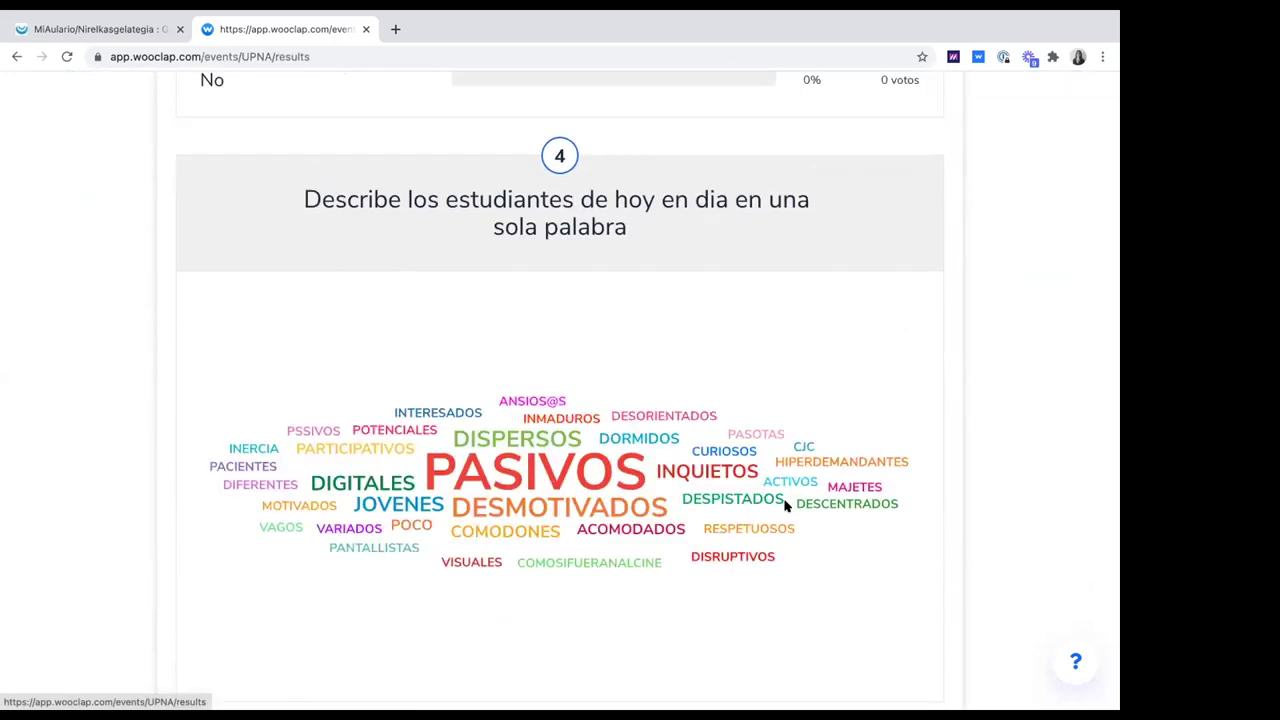
{"action": "scroll", "coordinate": [785, 505], "scroll_direction": "up", "scroll_amount": 1}
{"action": "scroll", "coordinate": [785, 505], "scroll_direction": "down", "scroll_amount": 1}
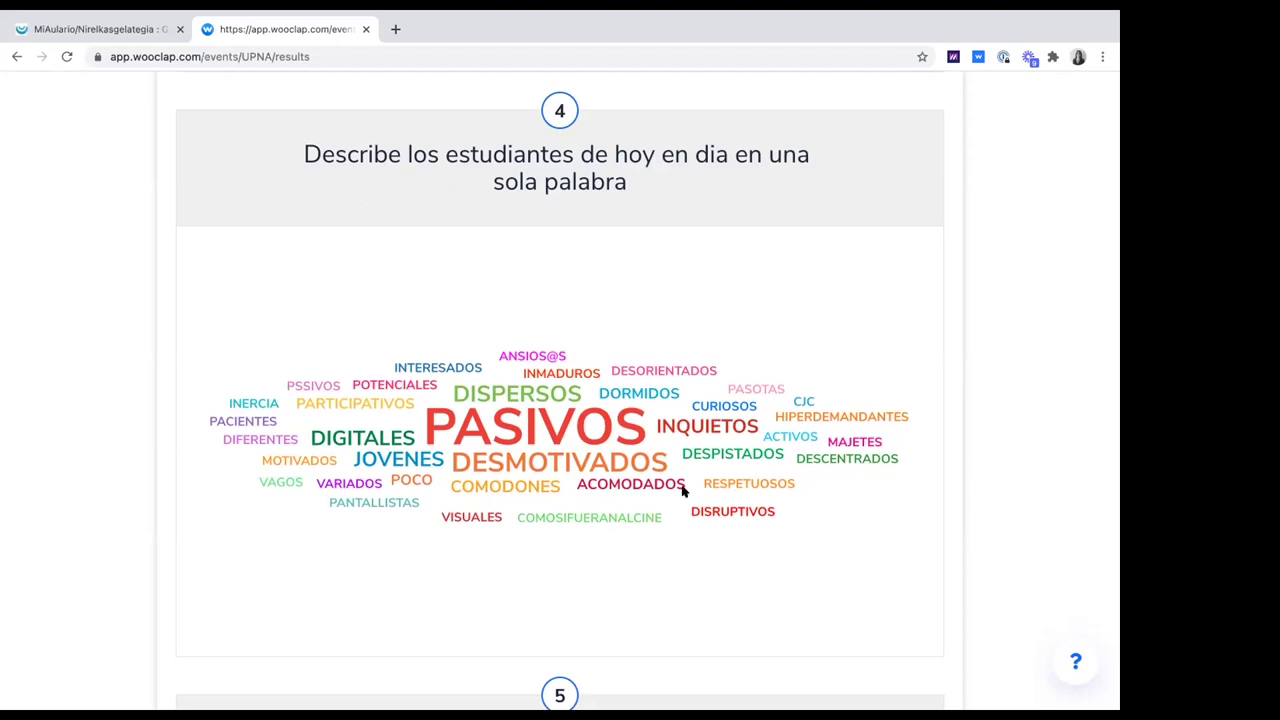
{"action": "scroll", "coordinate": [643, 481], "scroll_direction": "up", "scroll_amount": 1}
{"action": "scroll", "coordinate": [300, 282], "scroll_direction": "up", "scroll_amount": 15}
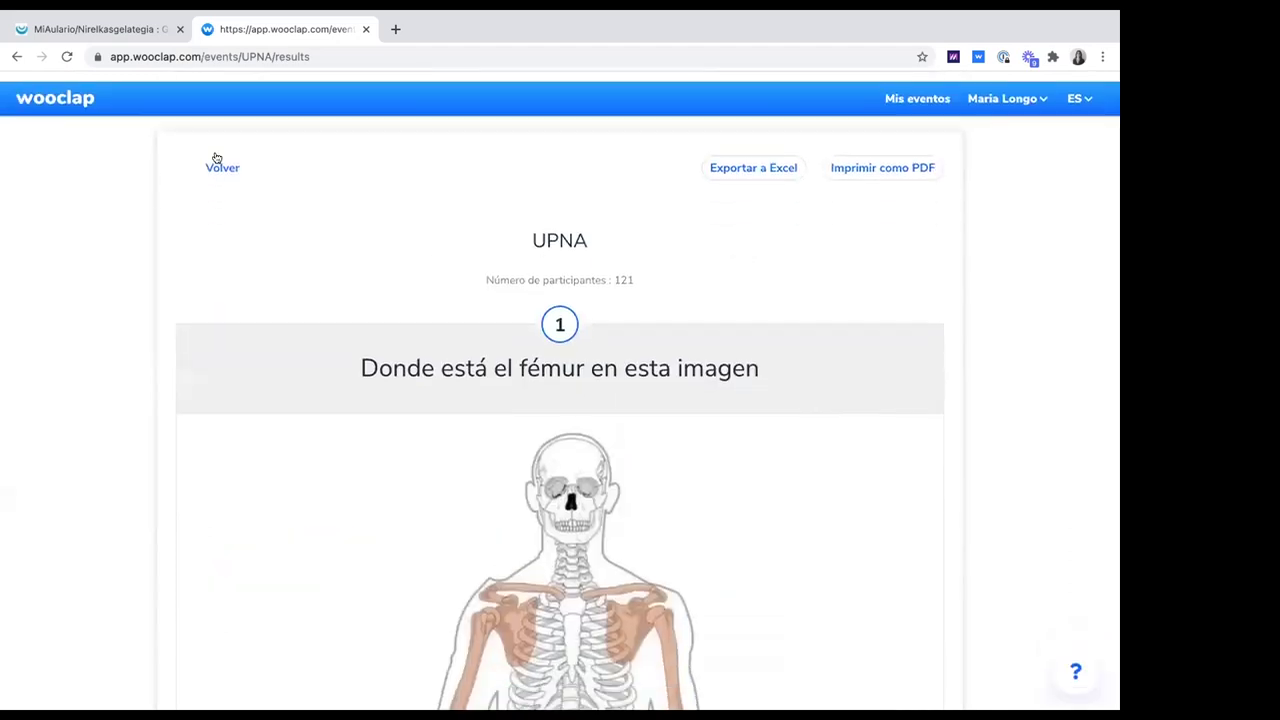
{"action": "left_click", "coordinate": [218, 158]}
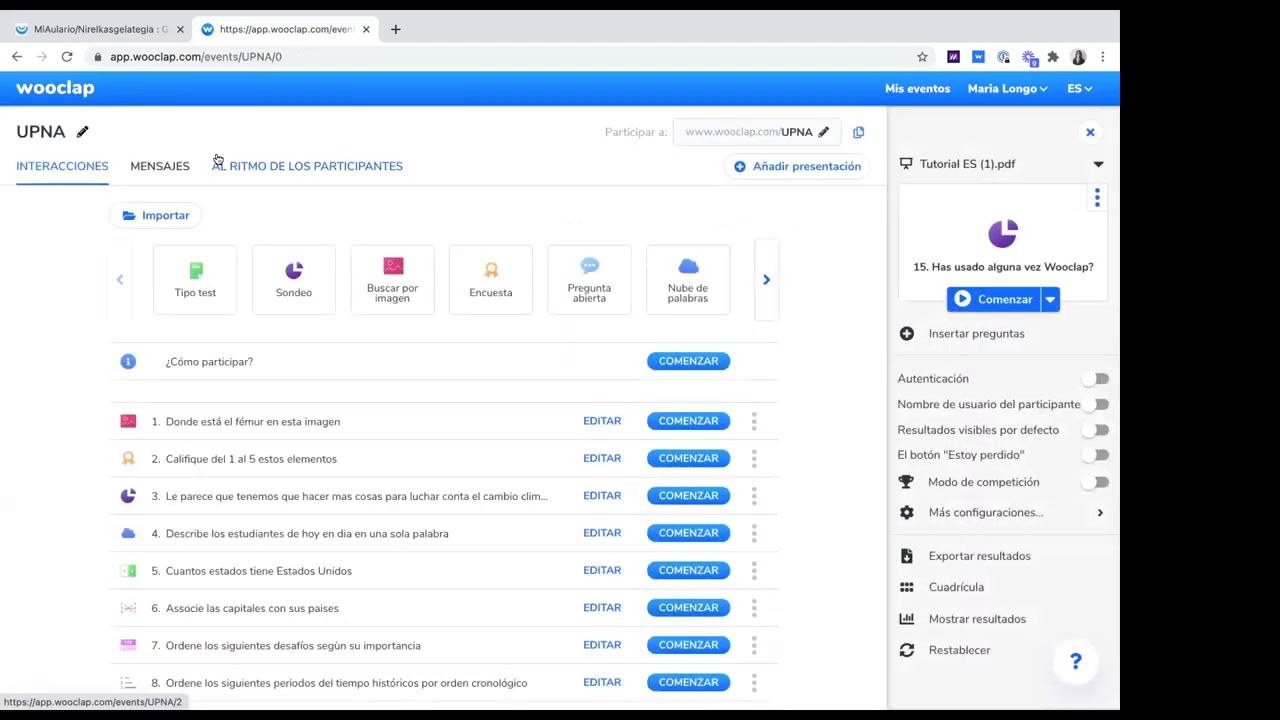
{"action": "scroll", "coordinate": [445, 563], "scroll_direction": "down", "scroll_amount": 1}
{"action": "scroll", "coordinate": [420, 540], "scroll_direction": "up", "scroll_amount": 1}
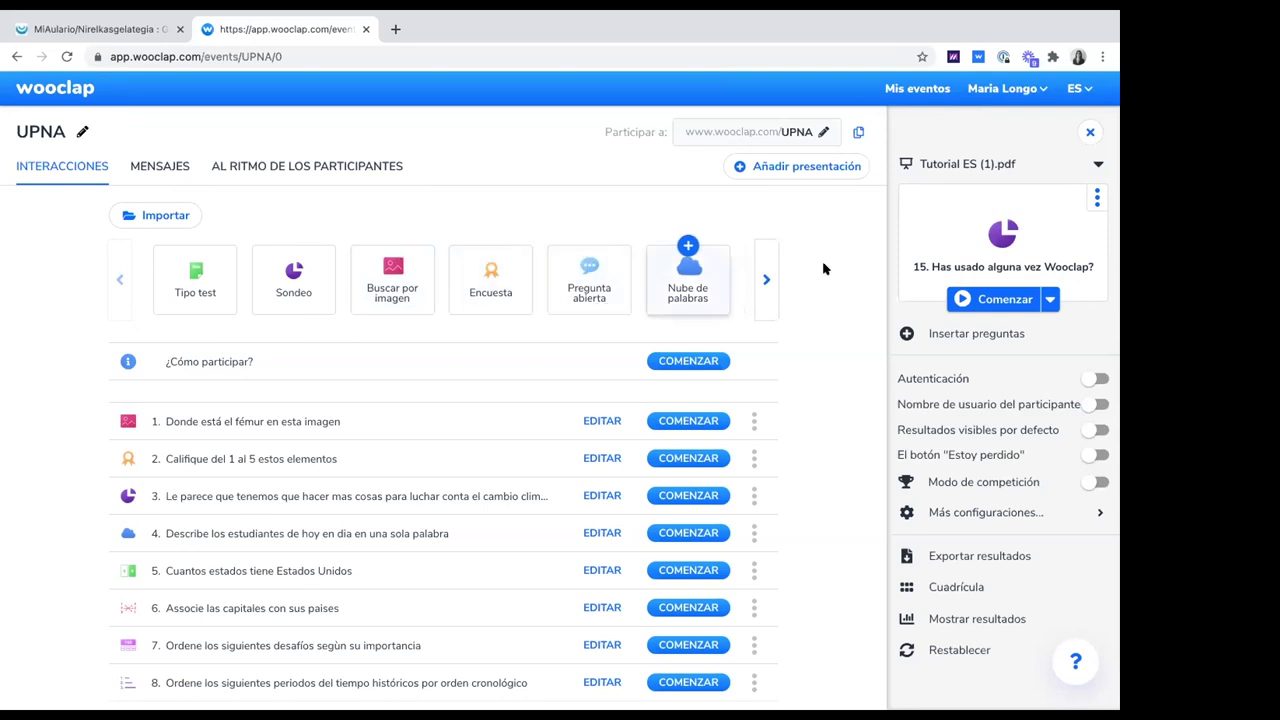
{"action": "left_click", "coordinate": [766, 279]}
{"action": "left_click", "coordinate": [766, 279]}
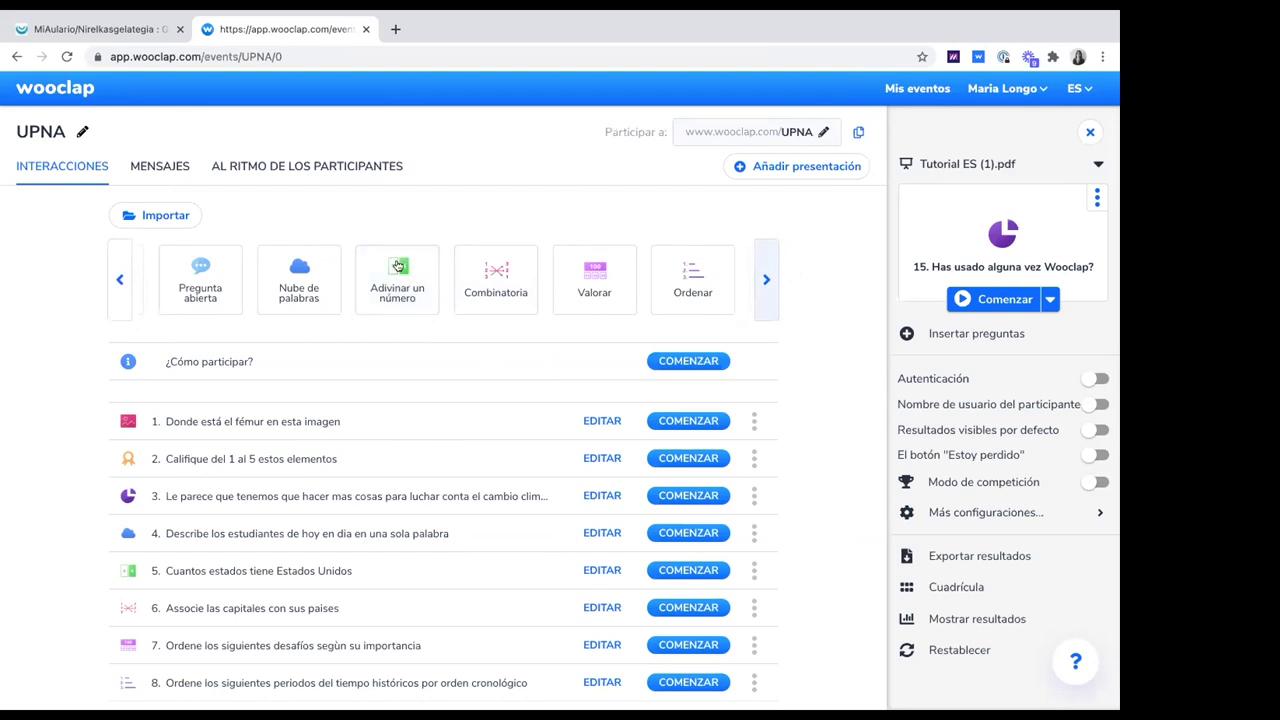
{"action": "mouse_move", "coordinate": [391, 276]}
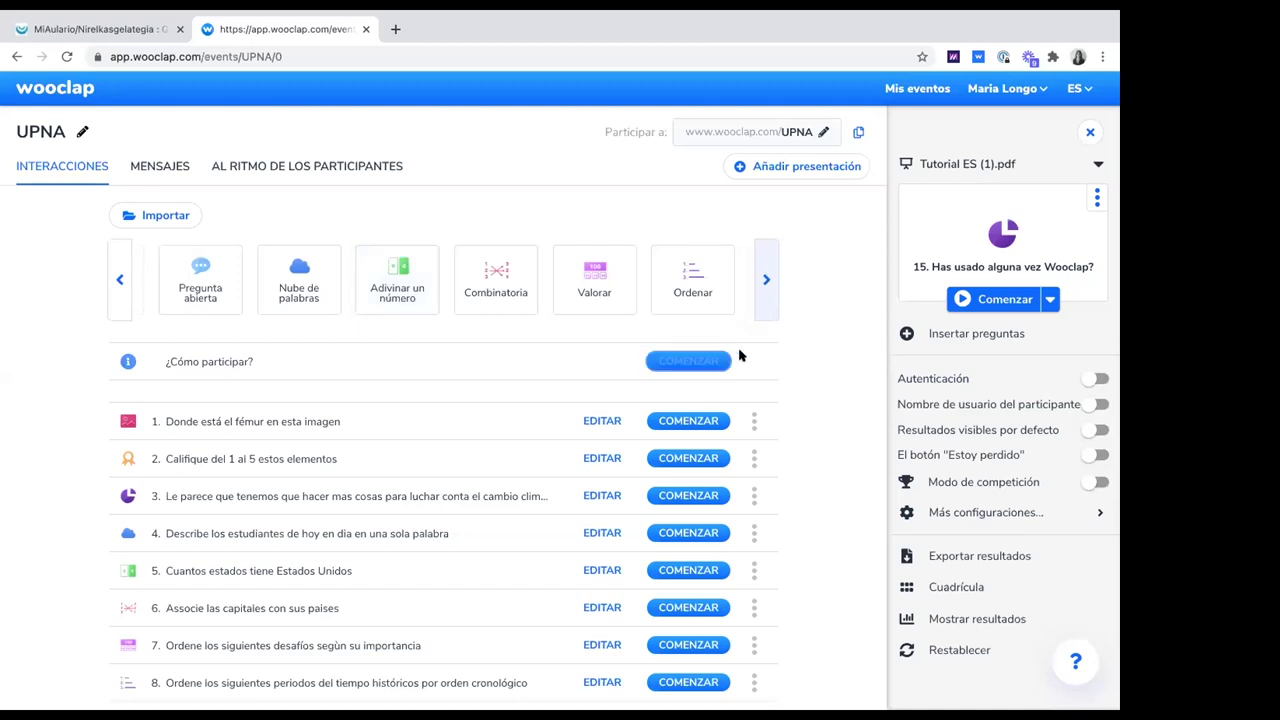
{"action": "left_click", "coordinate": [765, 288]}
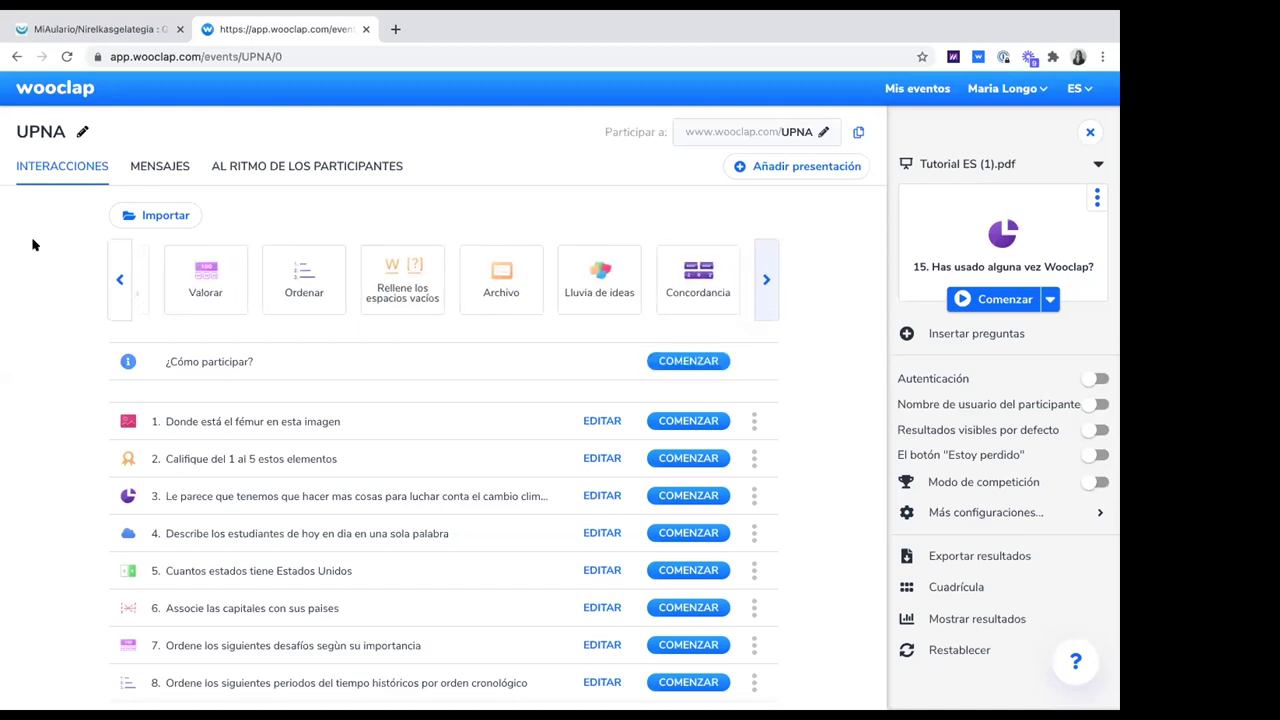
{"action": "left_click", "coordinate": [116, 284]}
{"action": "left_click", "coordinate": [116, 284]}
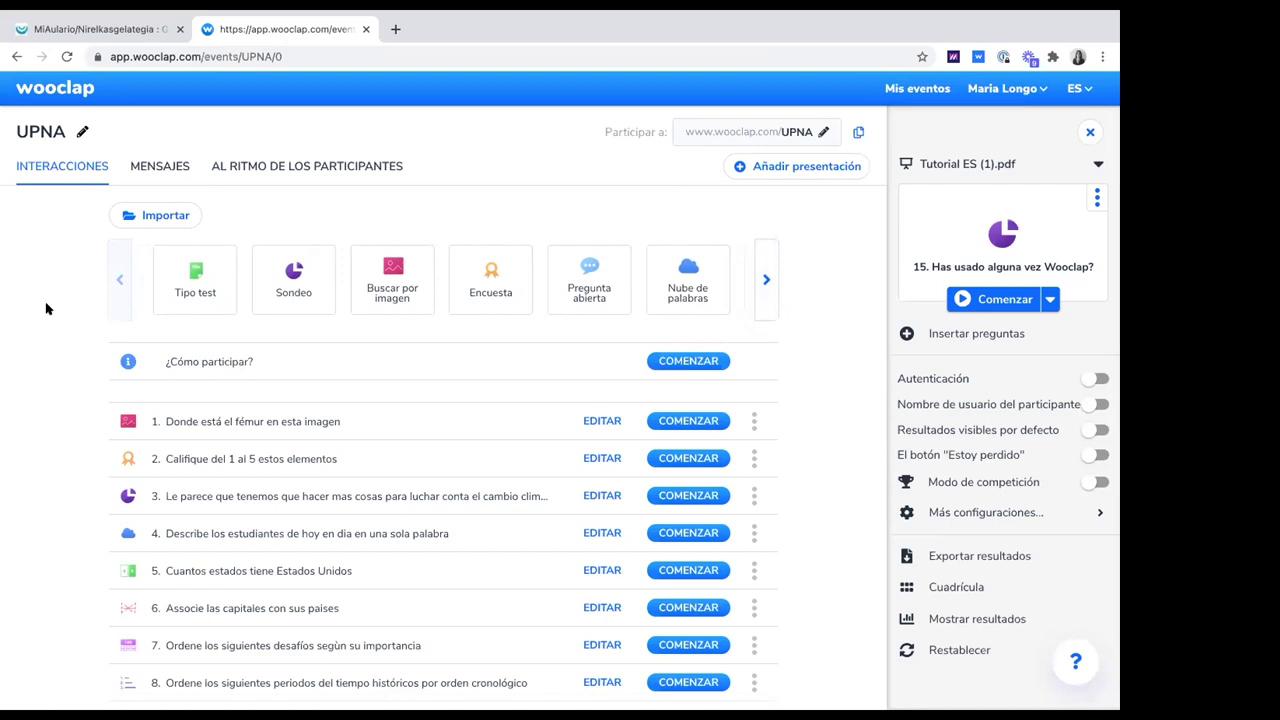
{"action": "scroll", "coordinate": [34, 314], "scroll_direction": "down", "scroll_amount": 1}
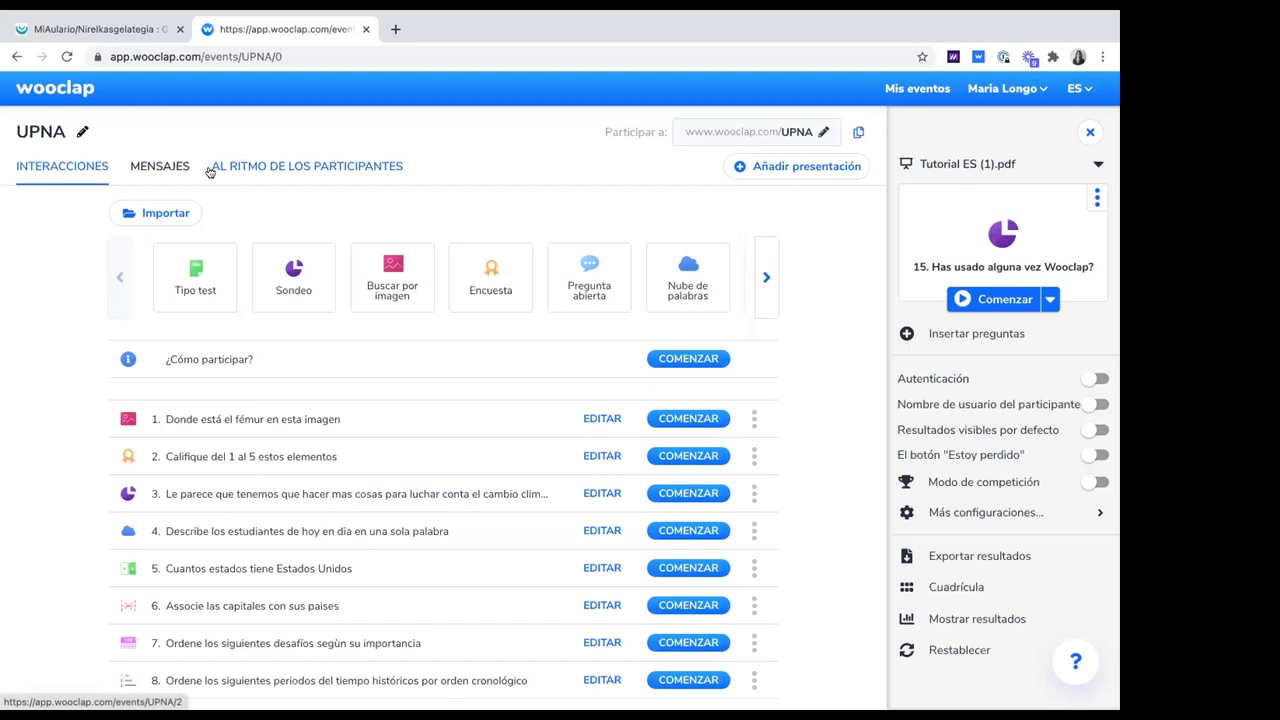
Show the AL RITMO DE LOS PARTICIPANTES section listing Parte 2 and two other questionnaires
{"action": "left_click", "coordinate": [338, 165]}
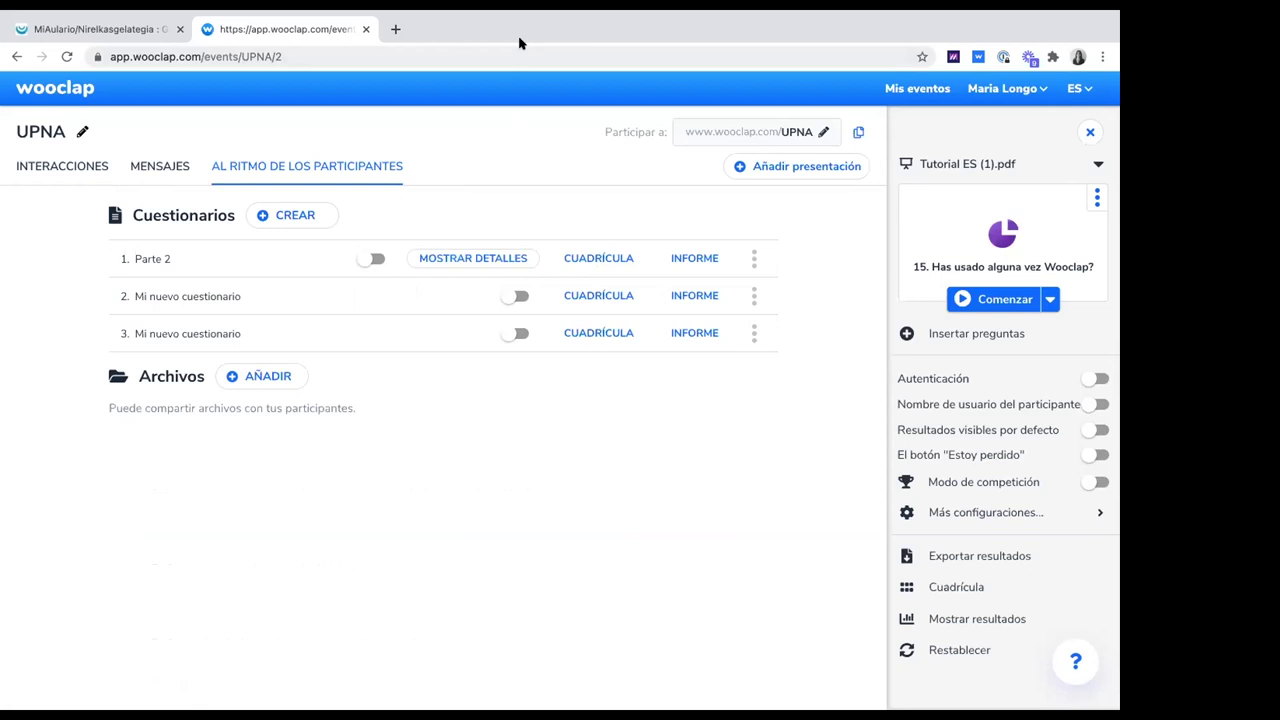
Create a new empty 'Mi nuevo cuestionario', browsing question types before cancelling out
{"action": "left_click", "coordinate": [285, 215]}
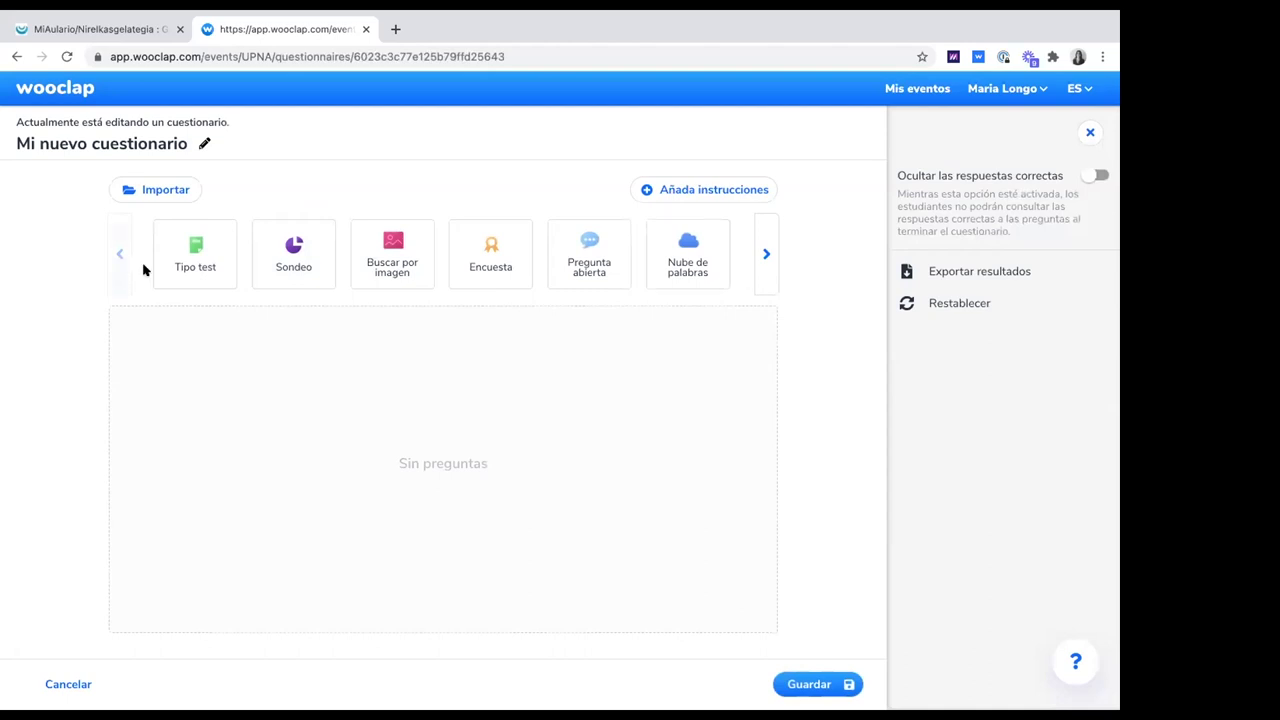
{"action": "left_click", "coordinate": [767, 256]}
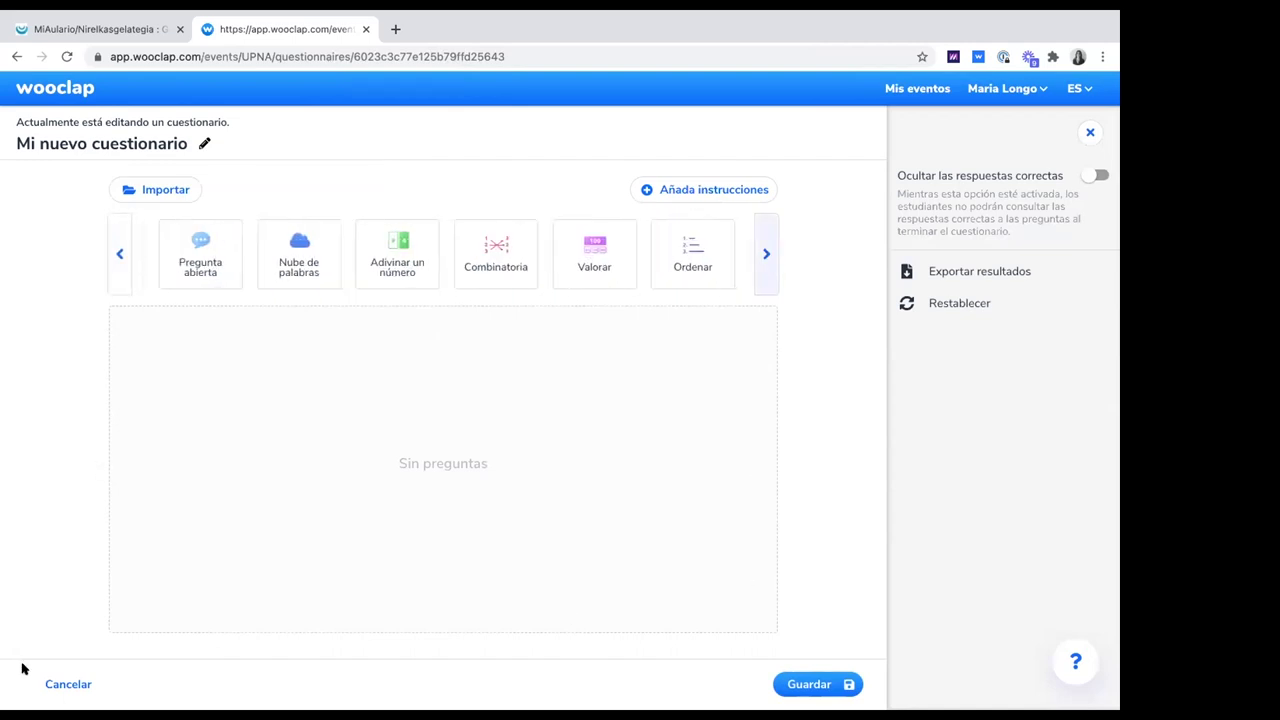
{"action": "left_click", "coordinate": [68, 684]}
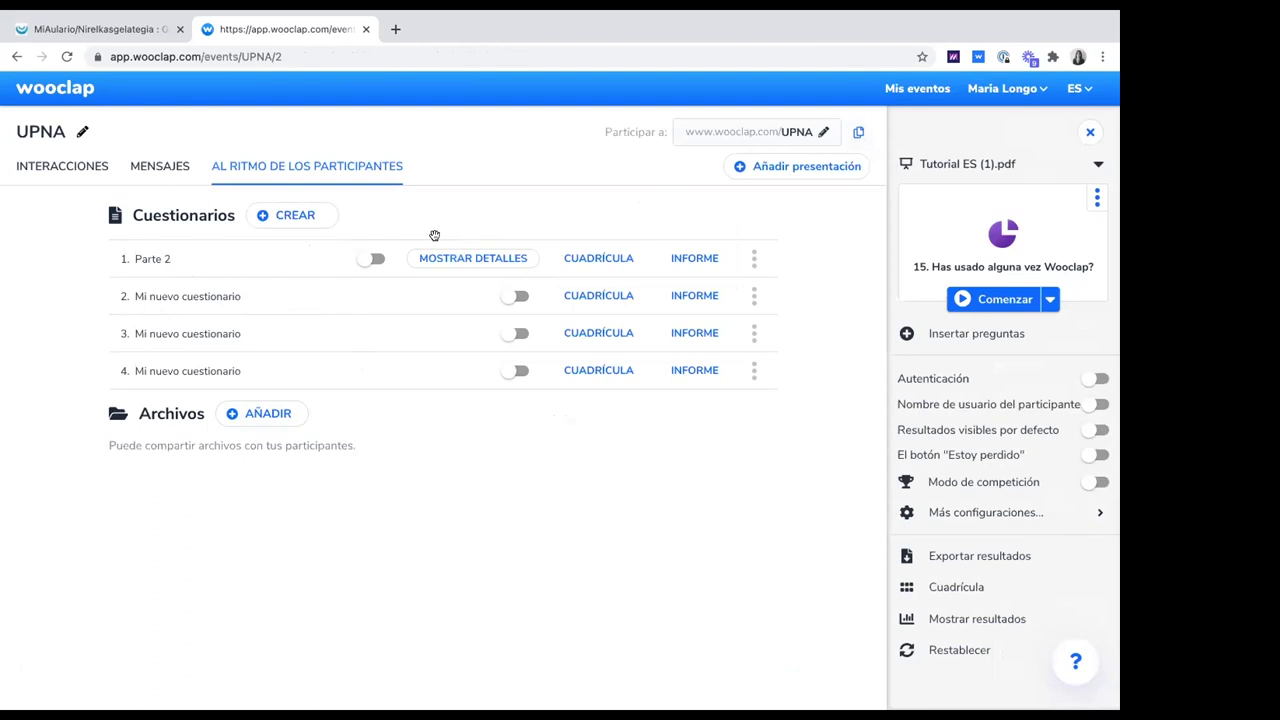
Publish then unpublish Parte 2, and return to the INTERACCIONES question list
{"action": "left_click", "coordinate": [377, 260]}
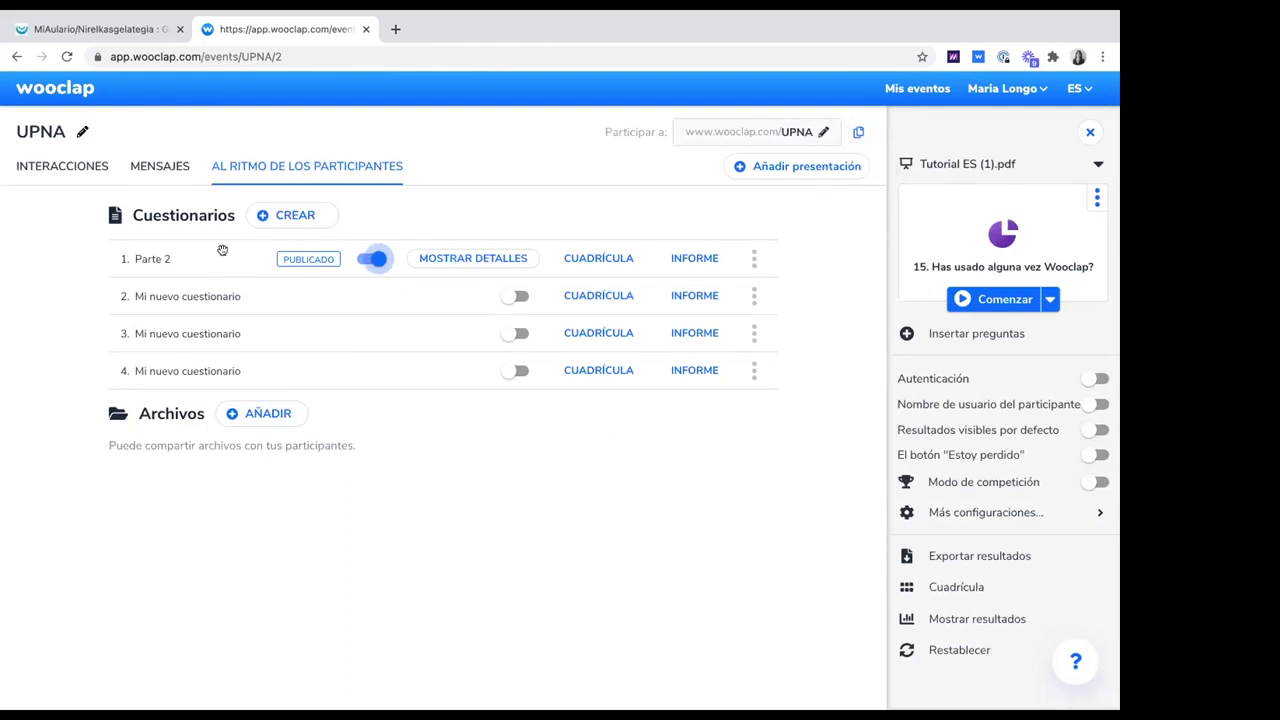
{"action": "left_click", "coordinate": [1080, 172]}
{"action": "left_click", "coordinate": [817, 243]}
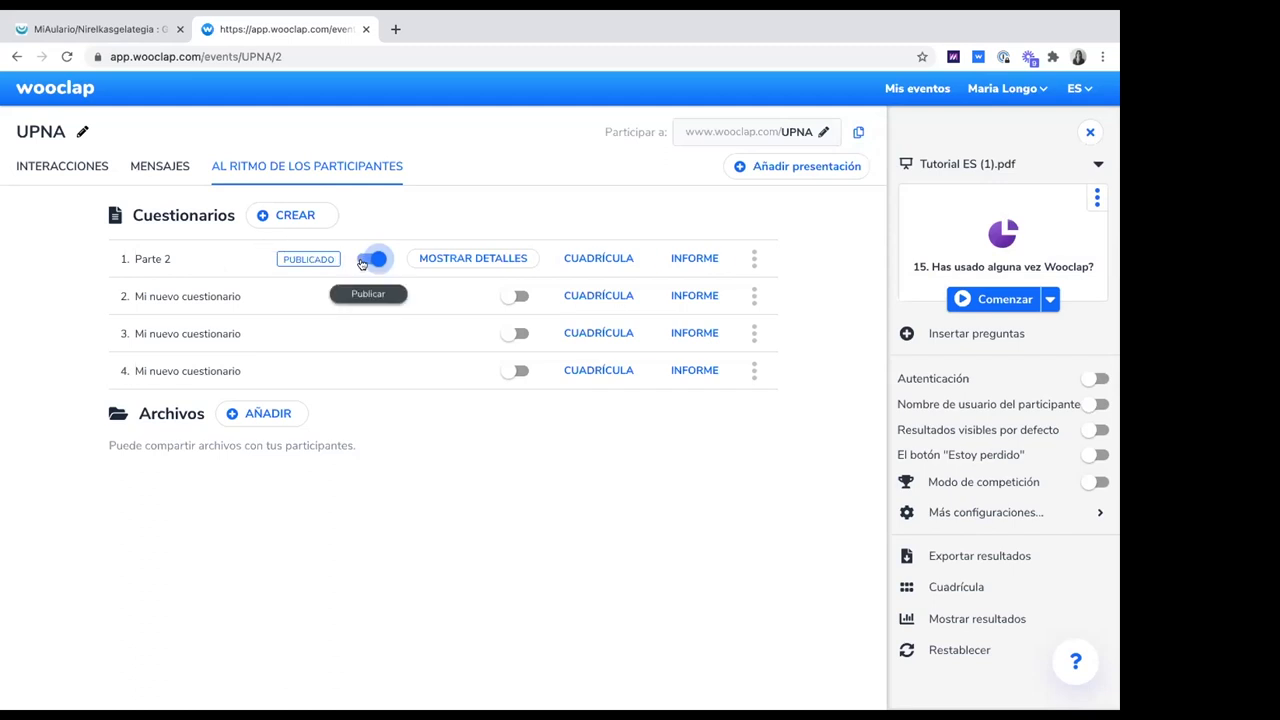
{"action": "left_click", "coordinate": [365, 261]}
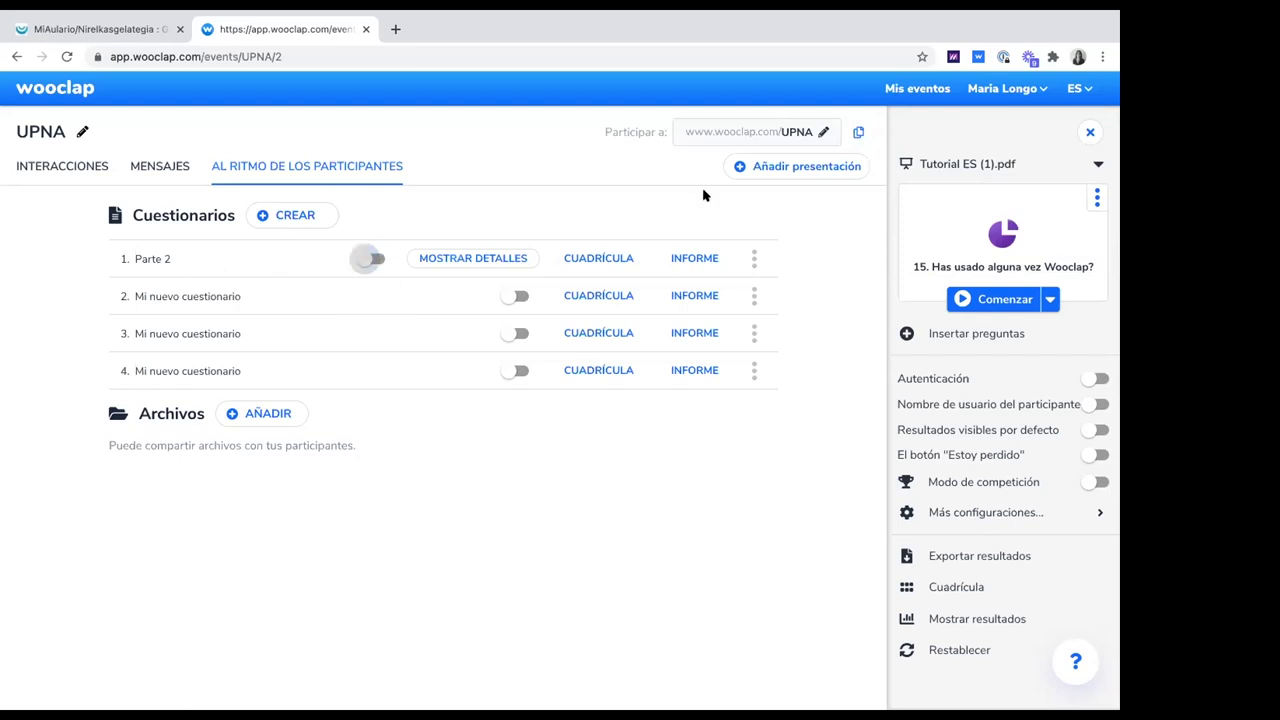
{"action": "left_click", "coordinate": [76, 172]}
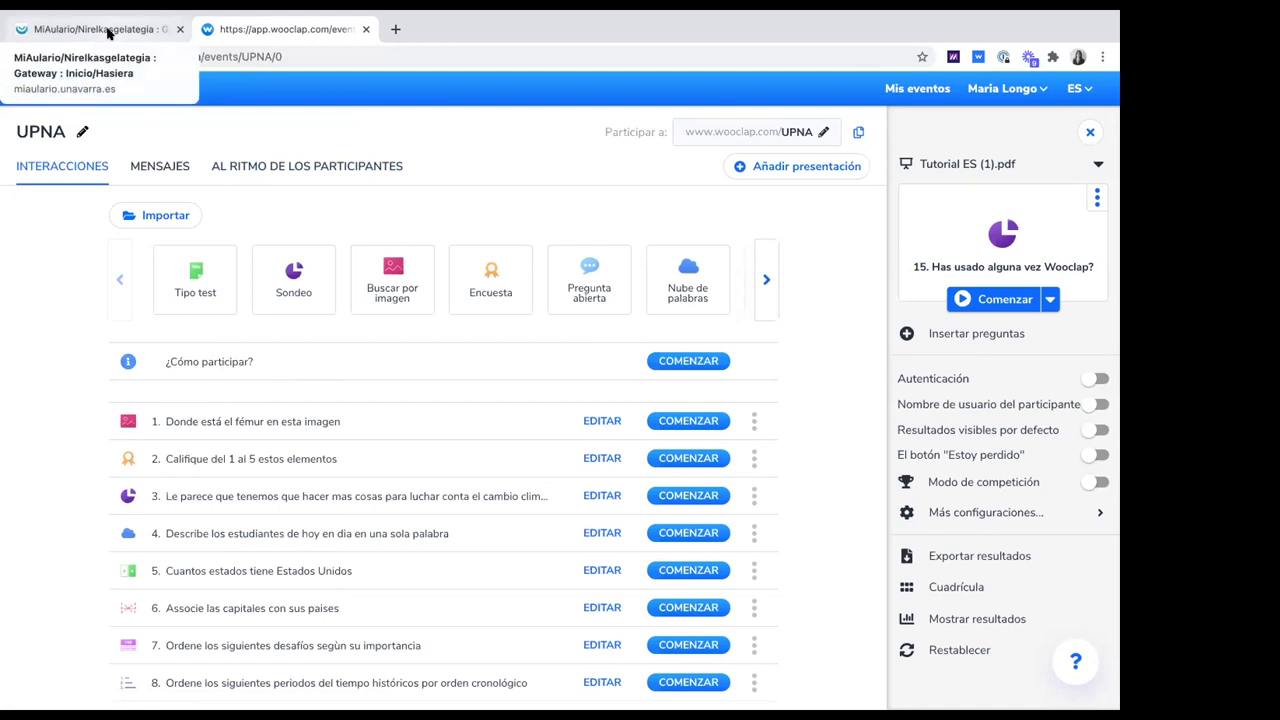
On the MiAulario page, unlock 1Password with the master password and fill the saved login
{"action": "left_click", "coordinate": [108, 33]}
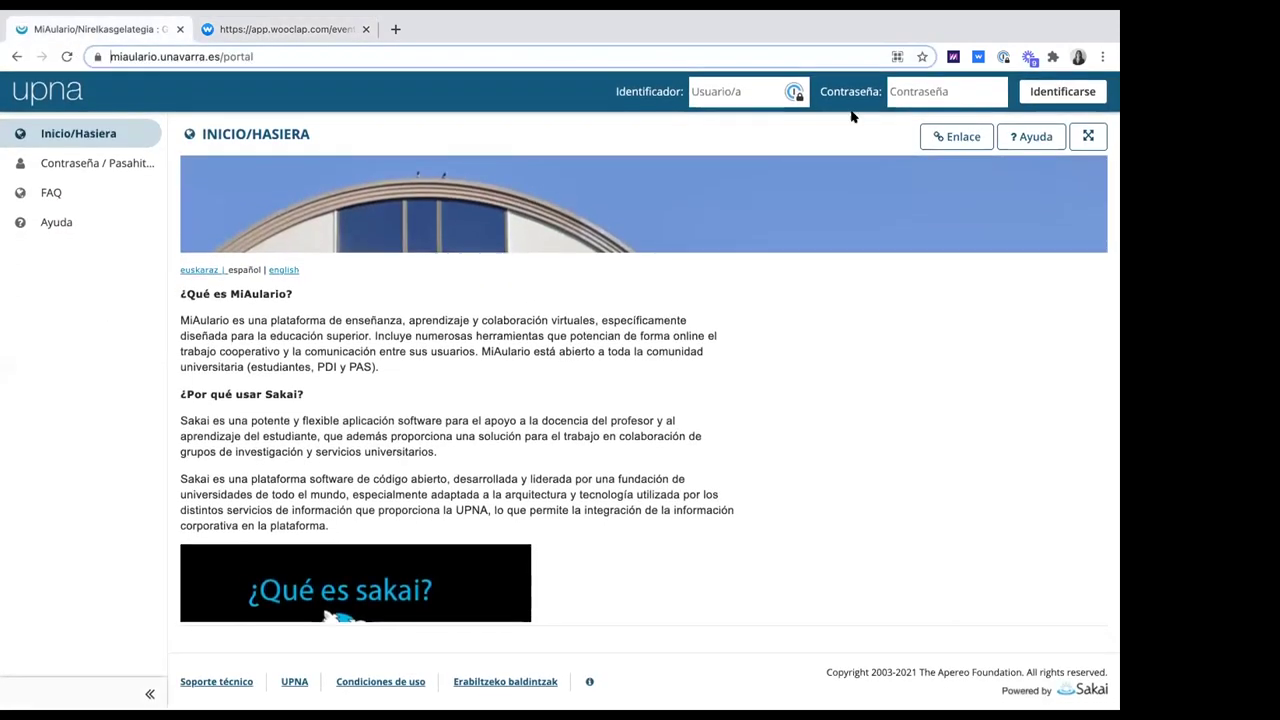
{"action": "left_click", "coordinate": [795, 93]}
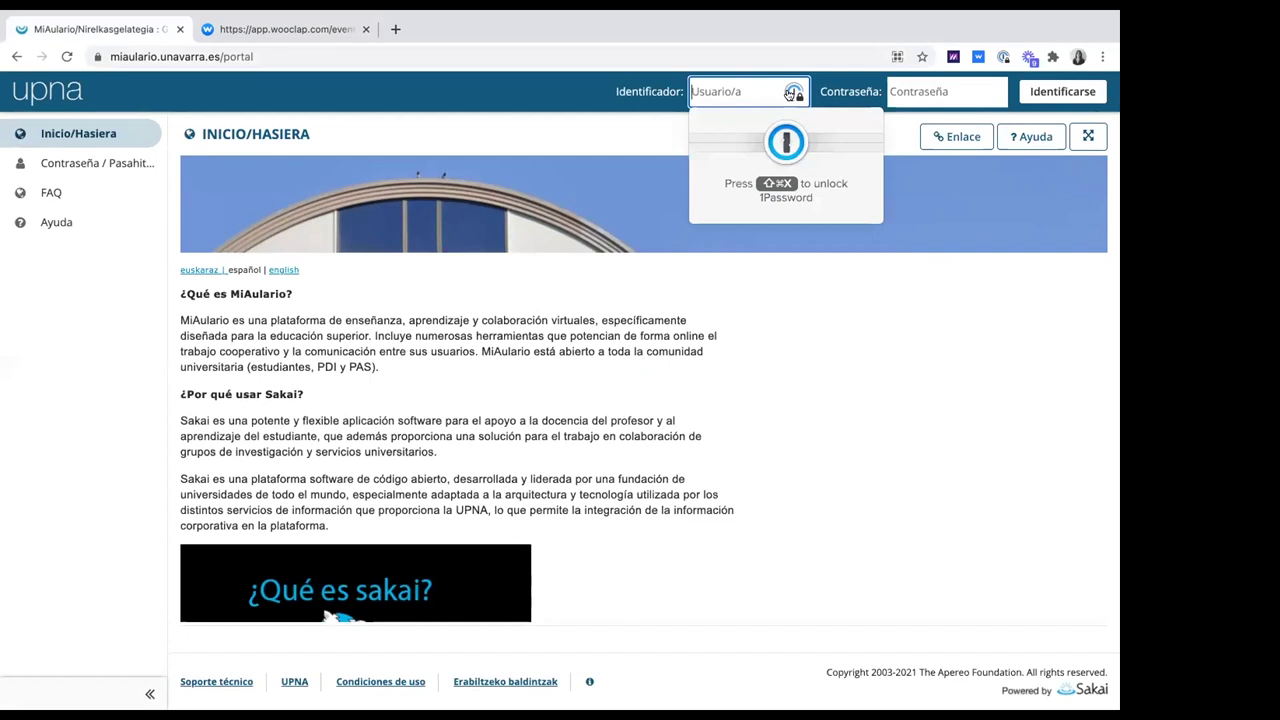
{"action": "left_click", "coordinate": [778, 160]}
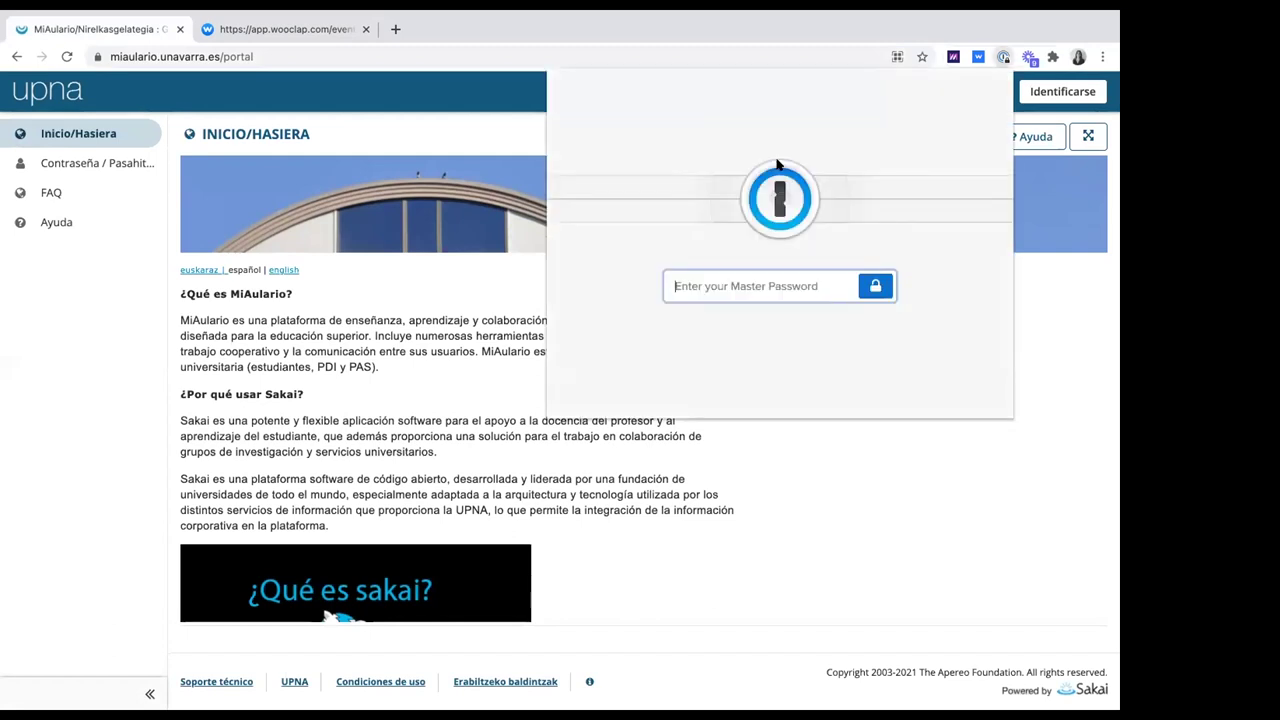
{"action": "type", "text": "••"}
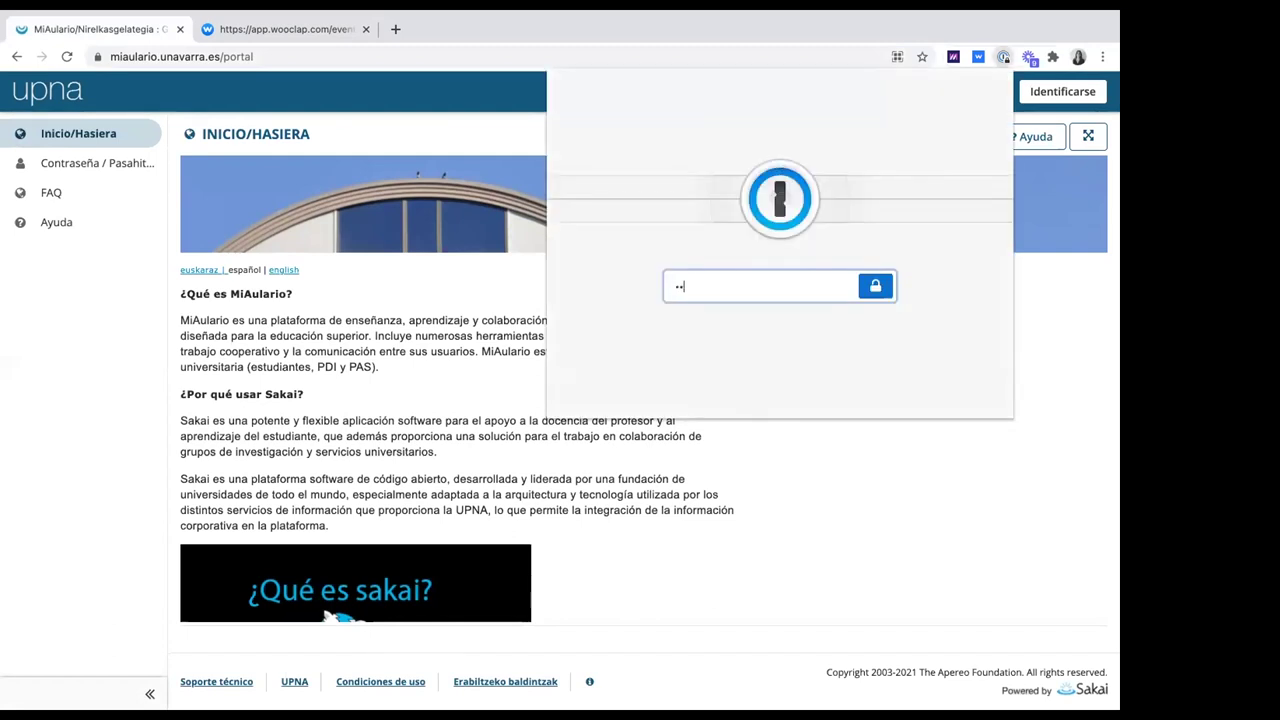
{"action": "type", "text": "•••••••"}
{"action": "key", "text": "Return"}
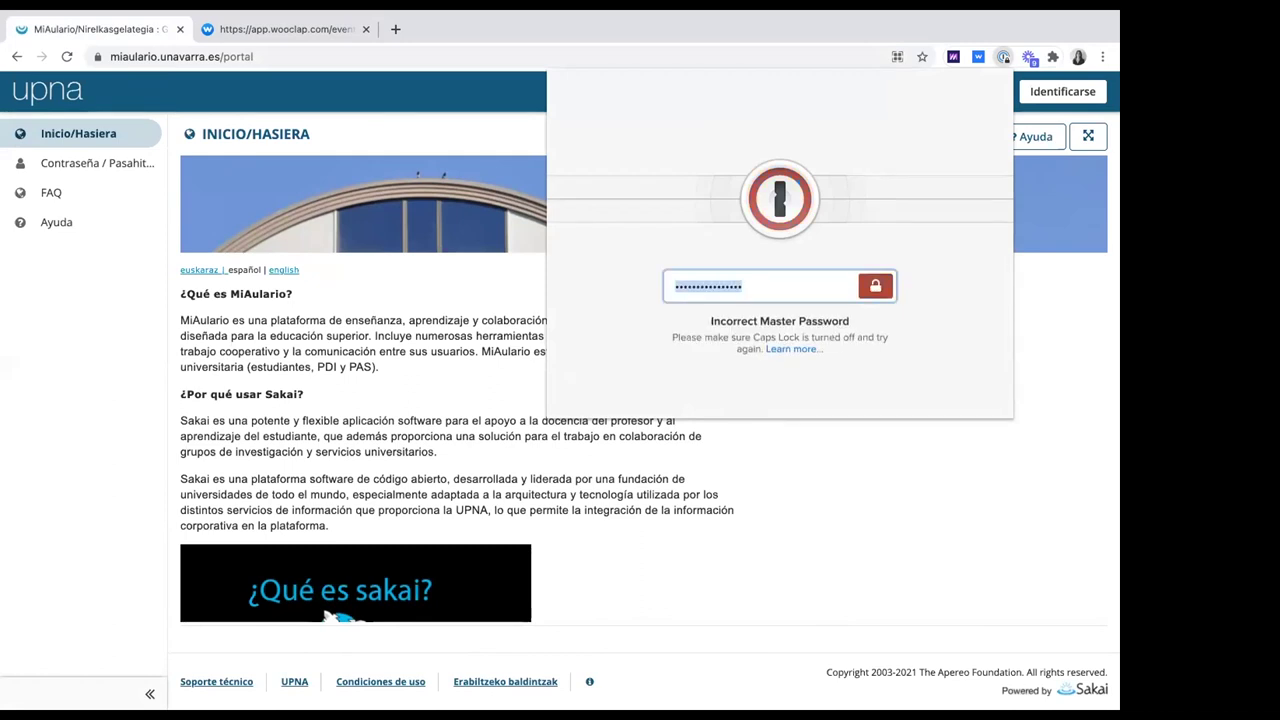
{"action": "type", "text": "••••••••••"}
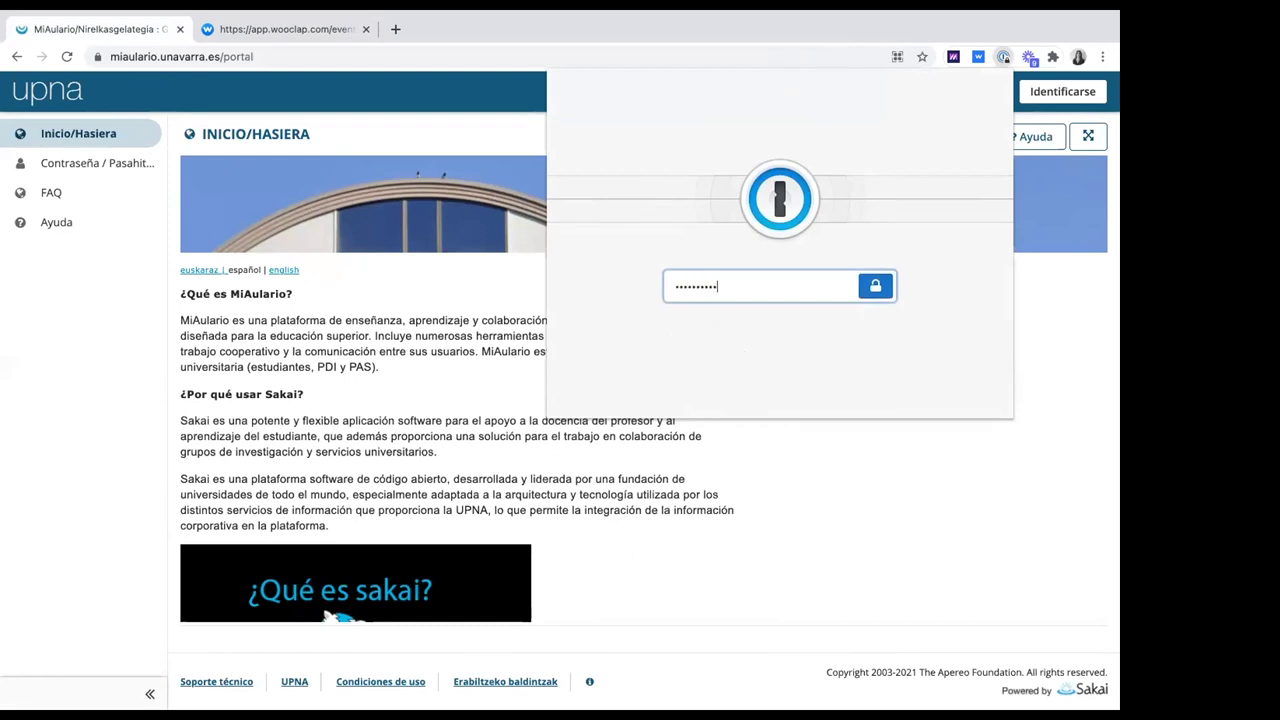
{"action": "type", "text": "••"}
{"action": "key", "text": "Return"}
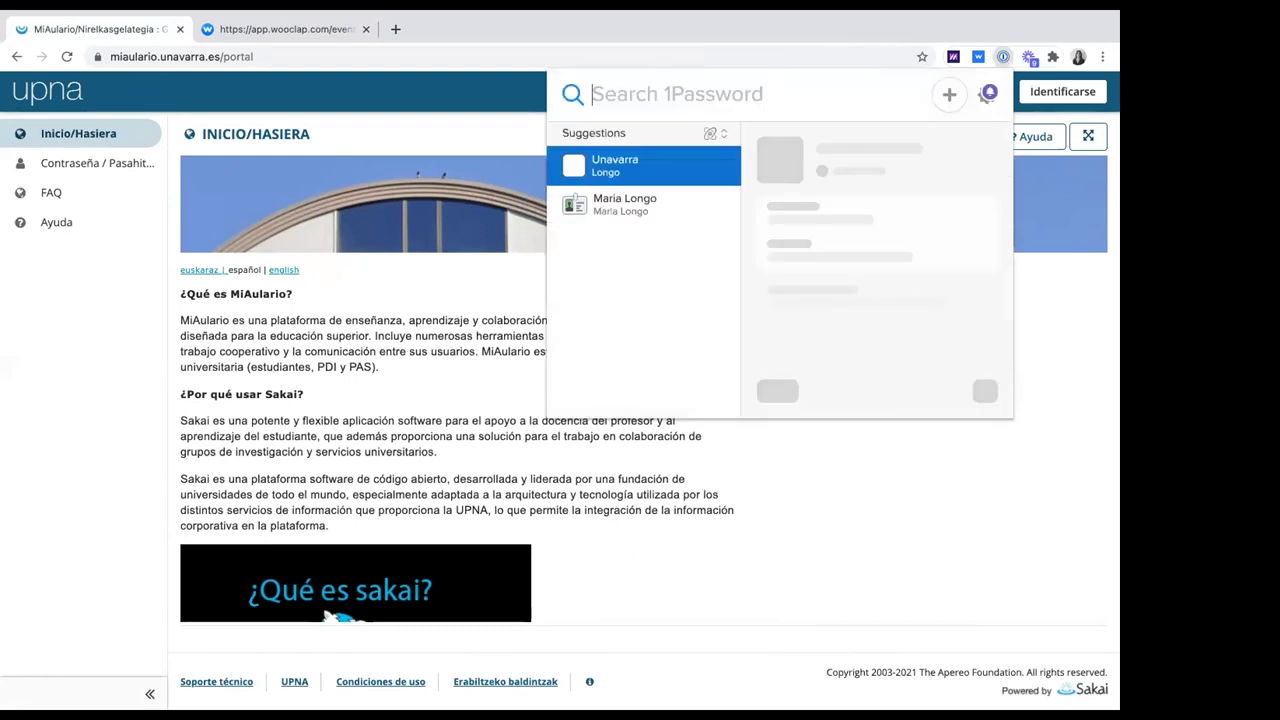
{"action": "key", "text": "Return"}
Sign in, replacing the wrong user ID with the correct one on the login page
{"action": "left_click", "coordinate": [1046, 91]}
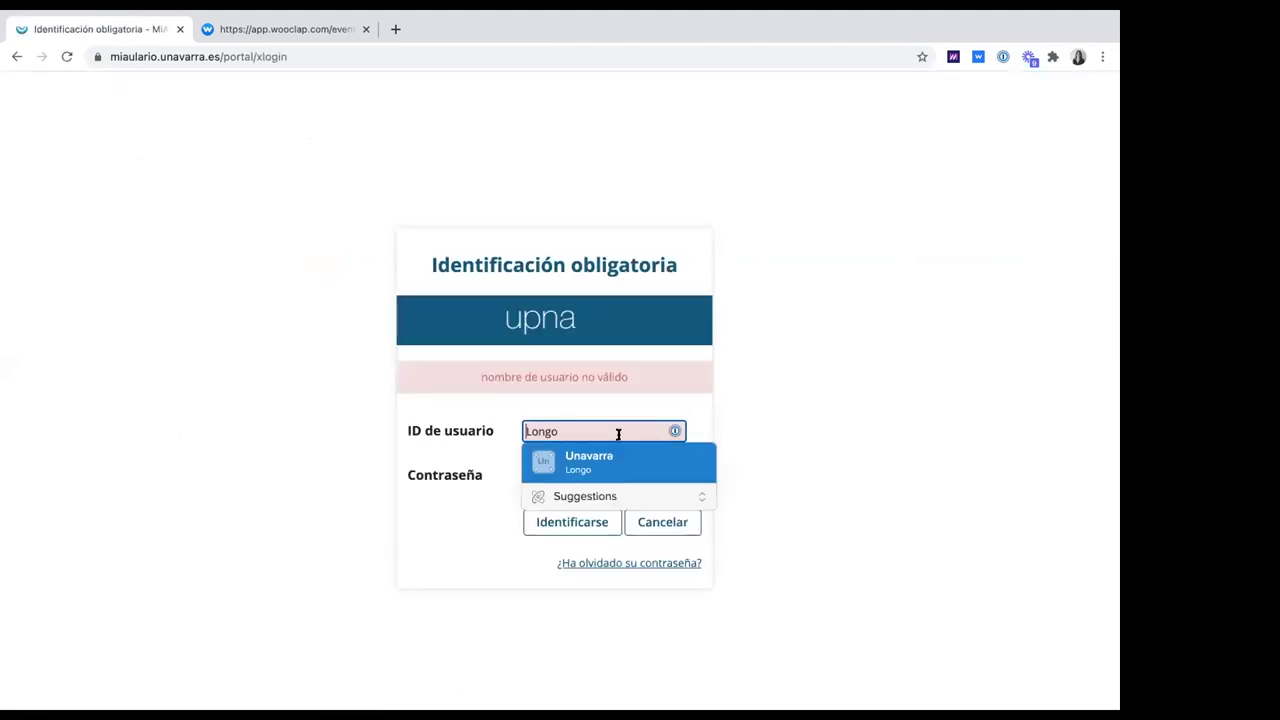
{"action": "double_click", "coordinate": [579, 430]}
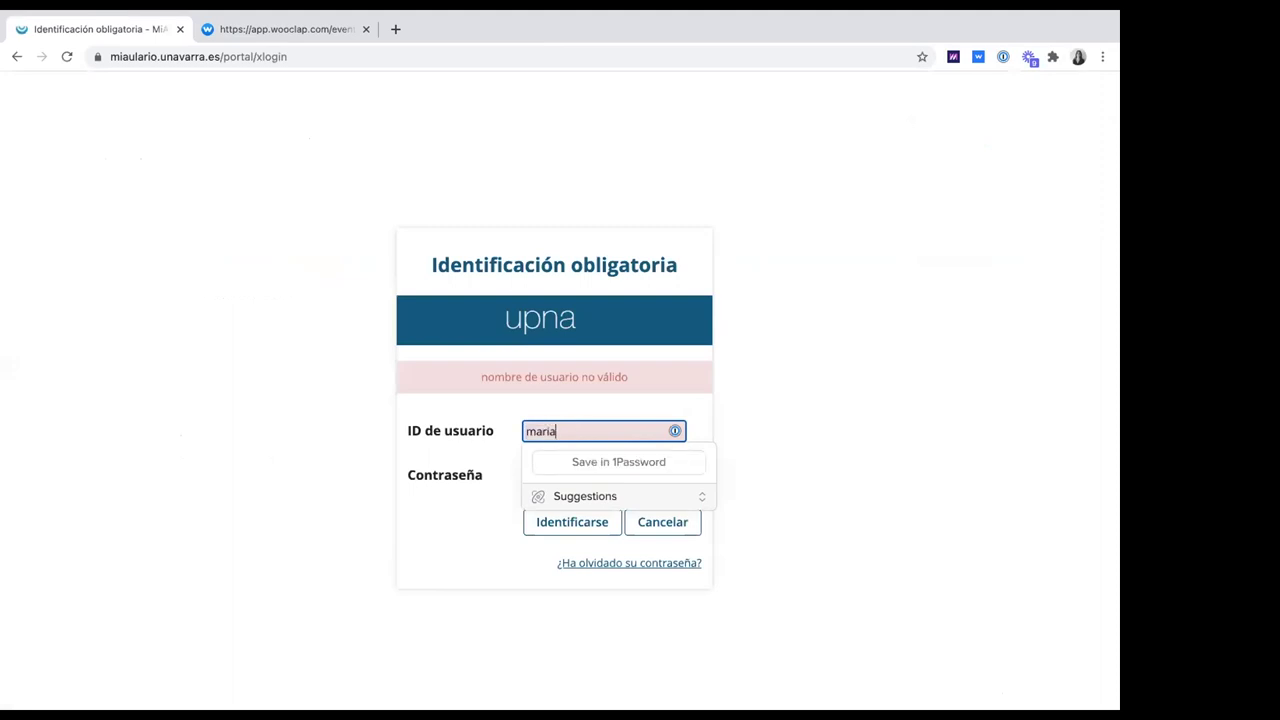
{"action": "key", "text": "Return"}
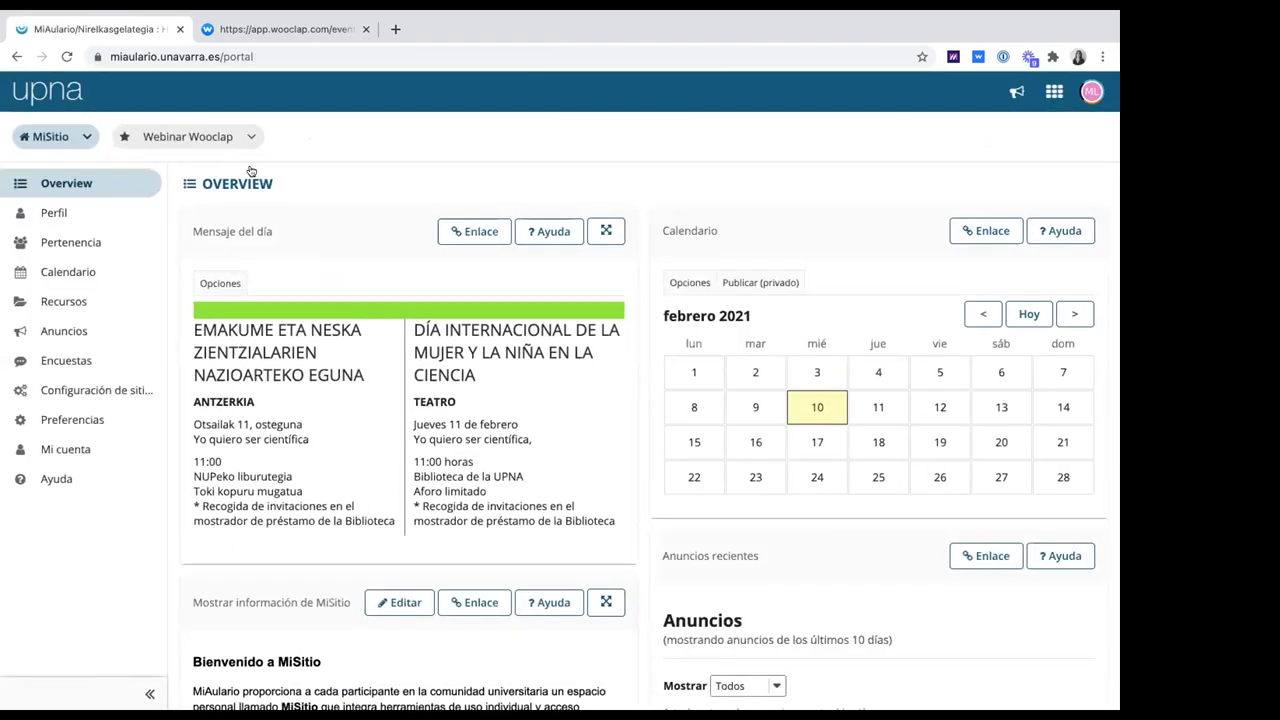
Go to the Webinar Wooclap site and its Lección de prueba lesson page
{"action": "left_click", "coordinate": [160, 140]}
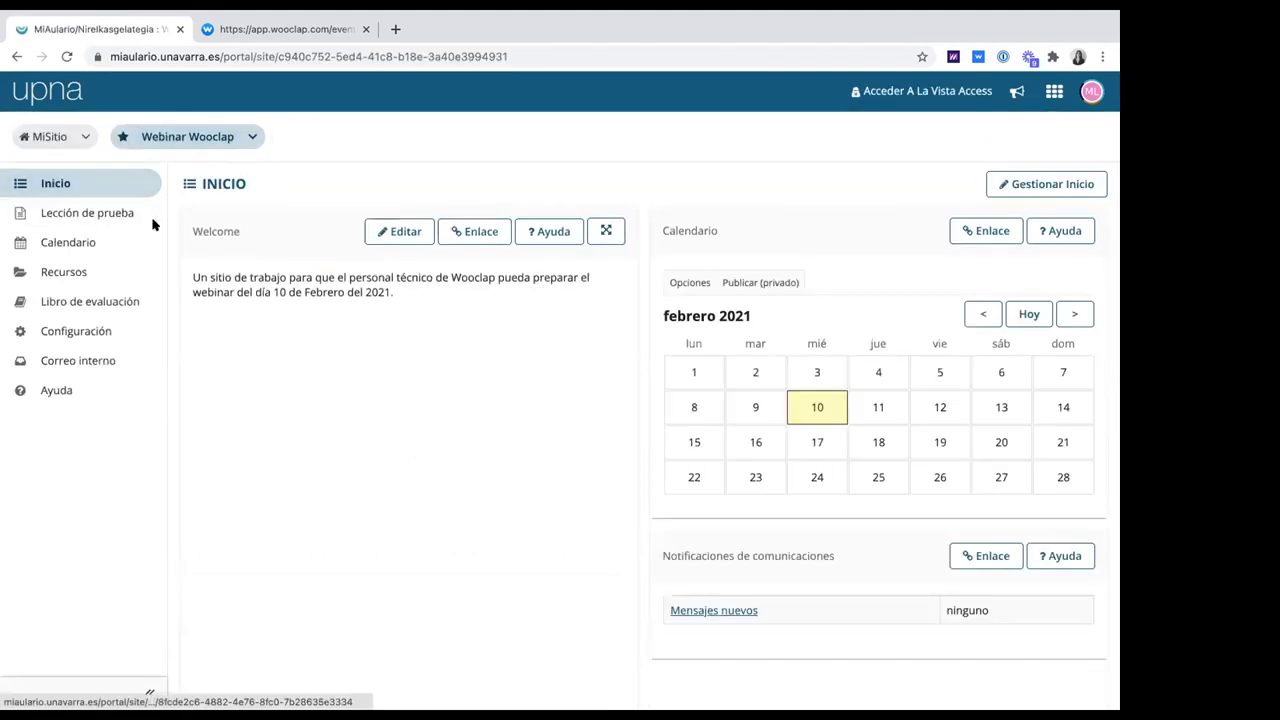
{"action": "left_click", "coordinate": [80, 212]}
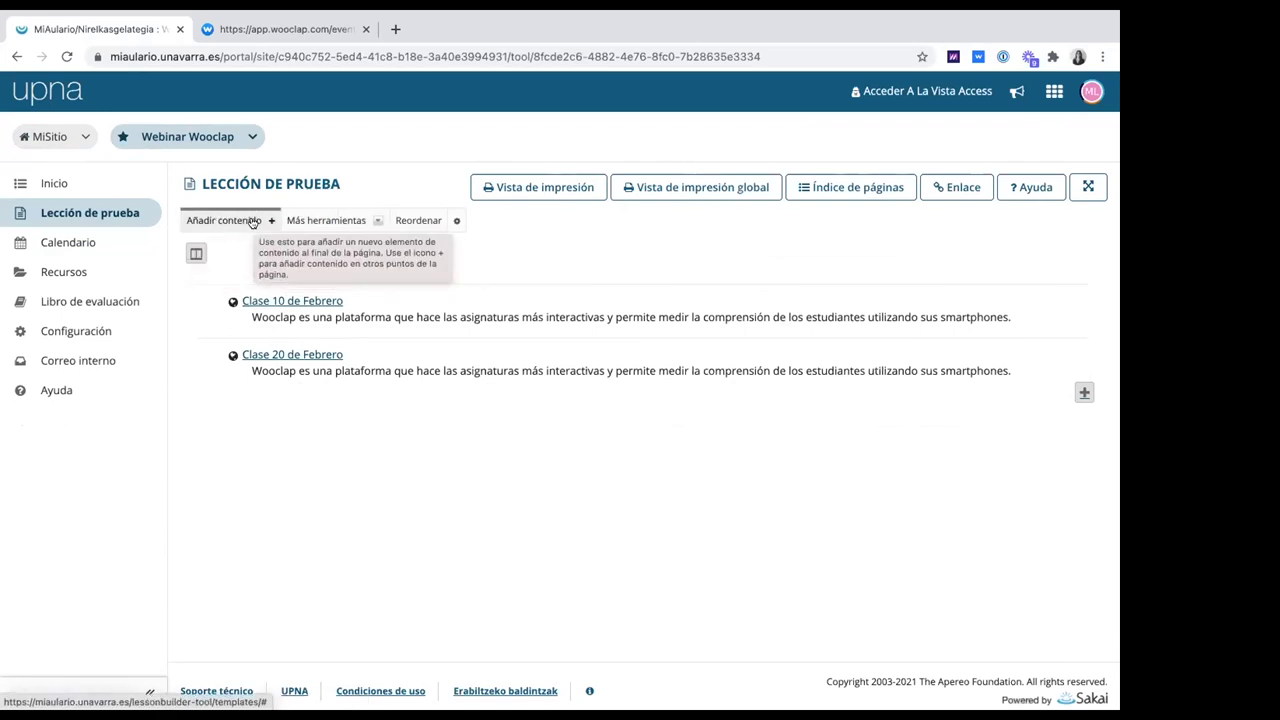
Add a Wooclap (Beta) external tool item titled 'Clase 10 de Febrero 2021' to the lesson
{"action": "left_click", "coordinate": [253, 222]}
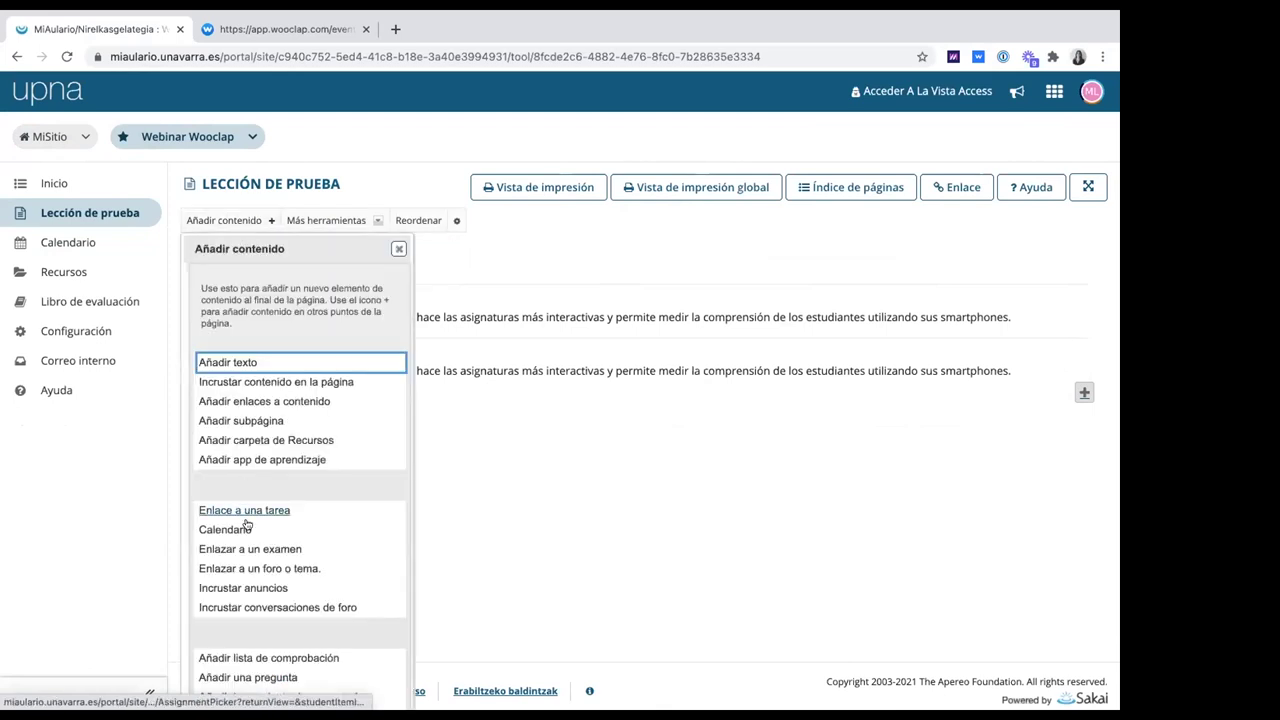
{"action": "scroll", "coordinate": [247, 524], "scroll_direction": "down", "scroll_amount": 1}
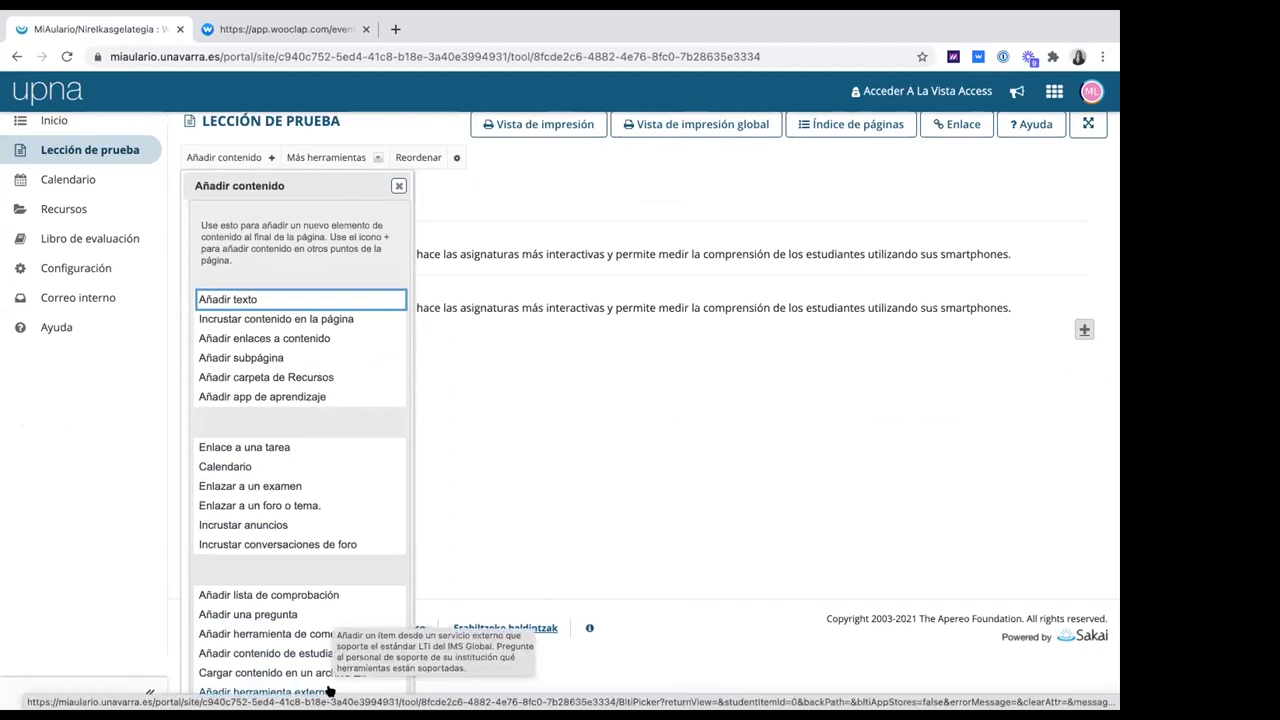
{"action": "left_click", "coordinate": [329, 692]}
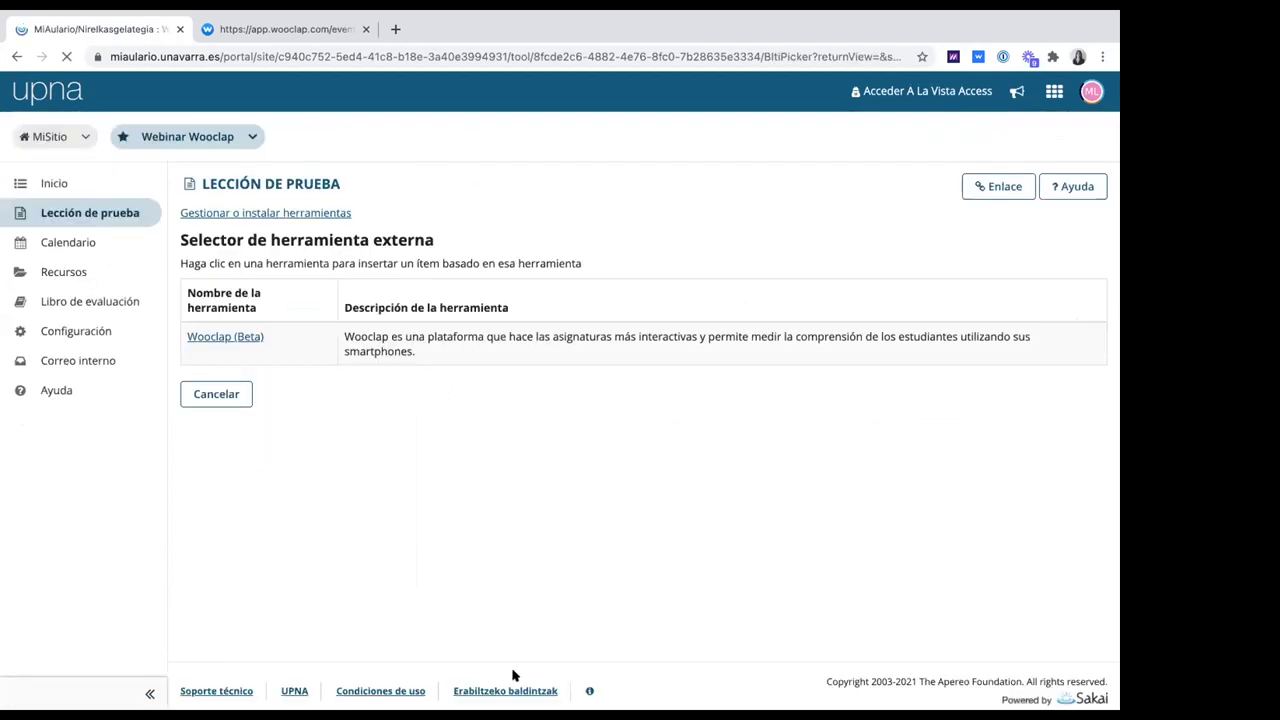
{"action": "left_click", "coordinate": [237, 339]}
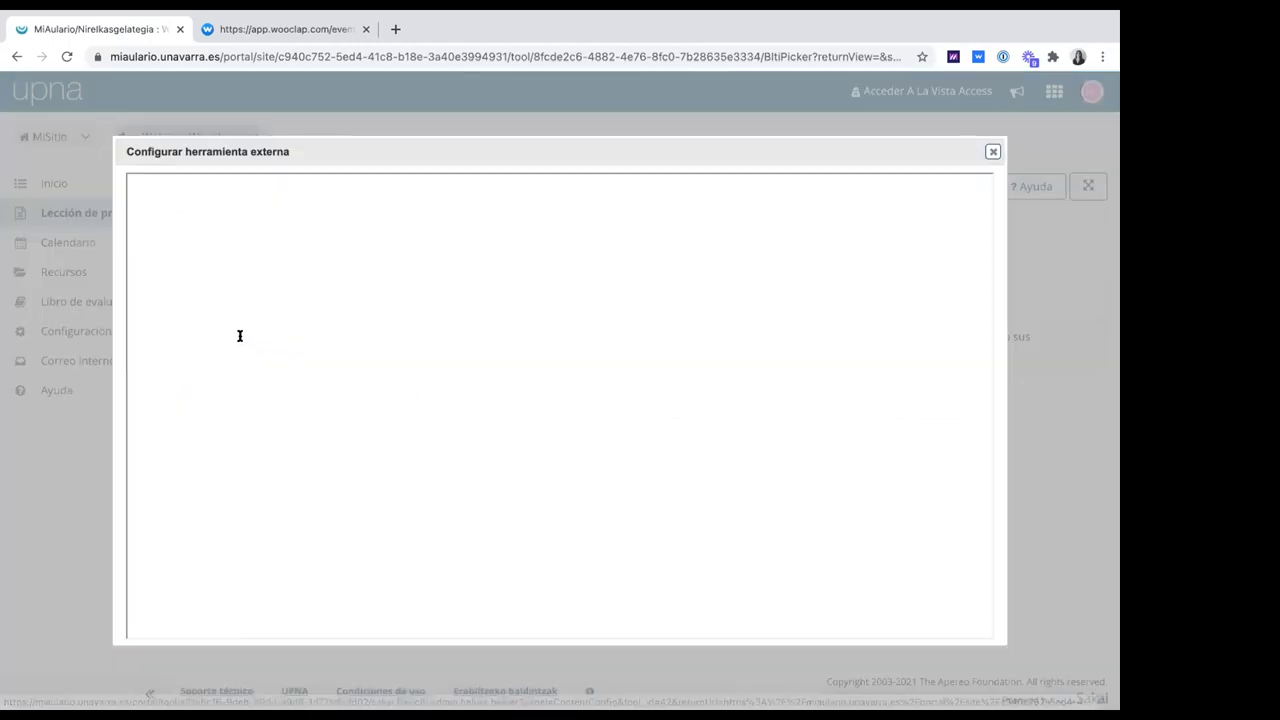
{"action": "left_click", "coordinate": [248, 317]}
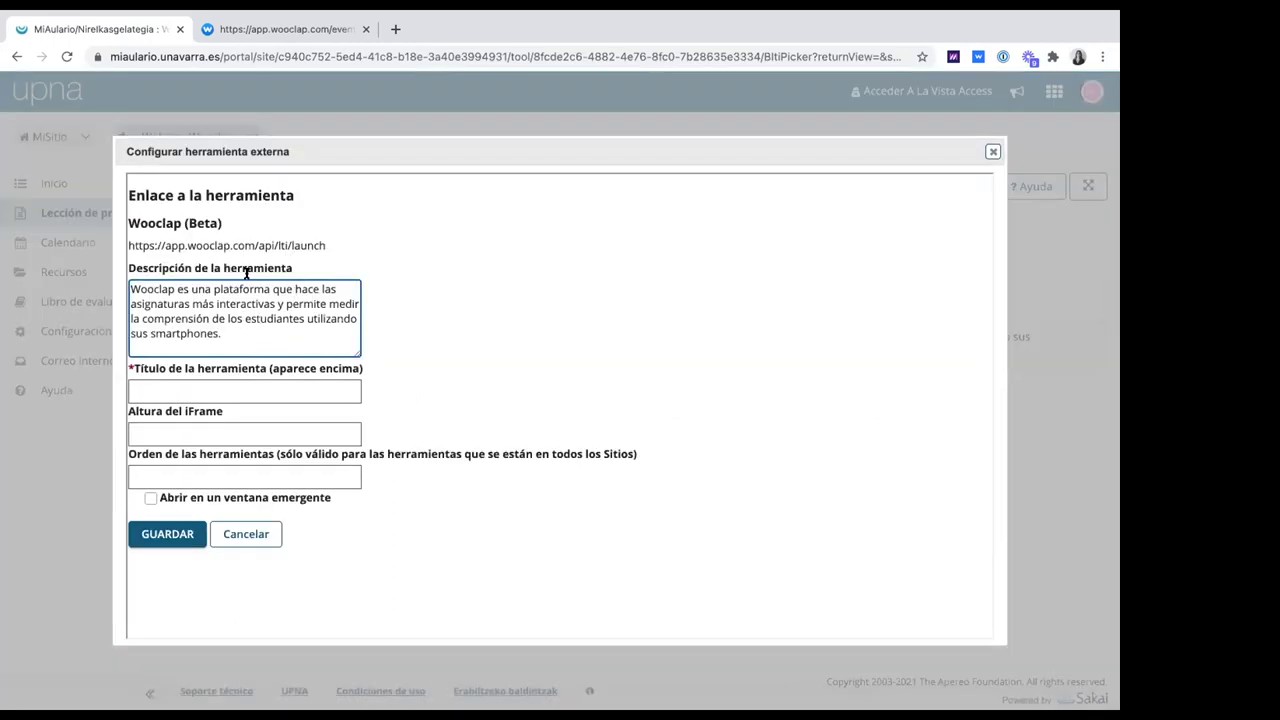
{"action": "left_click", "coordinate": [183, 380]}
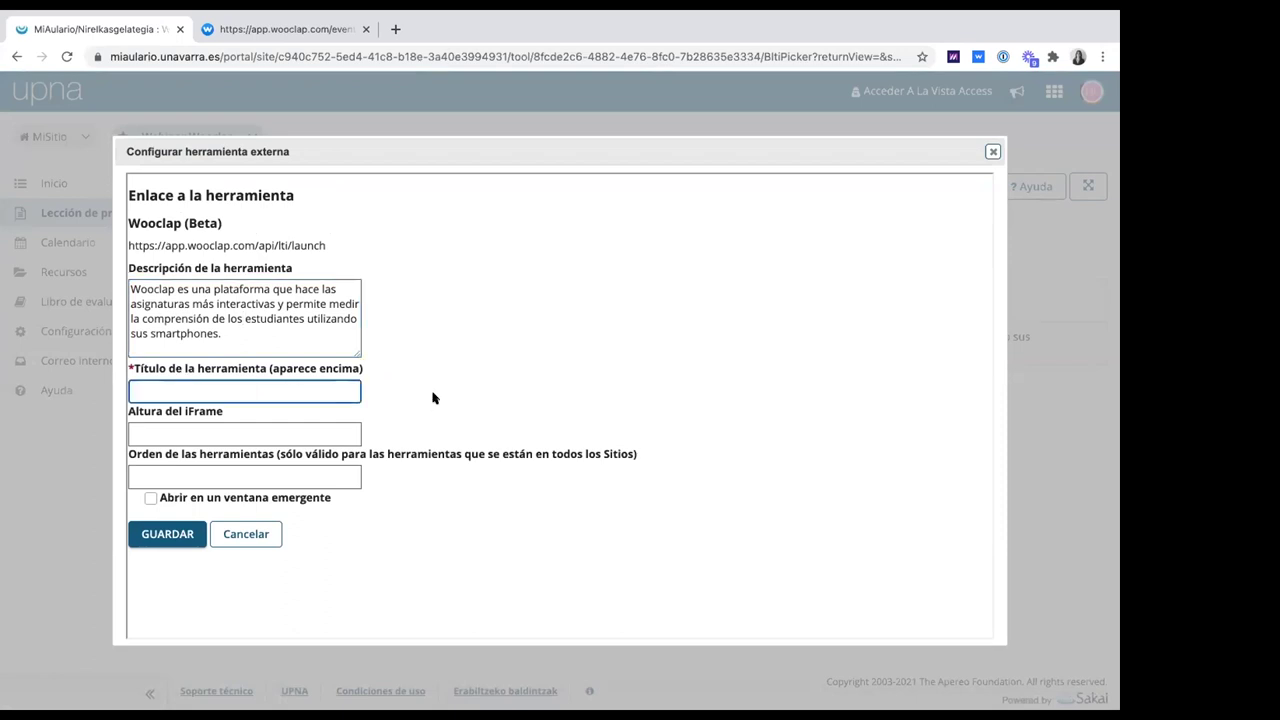
{"action": "type", "text": "Clas"}
{"action": "type", "text": "e 10 de Febrero 2021"}
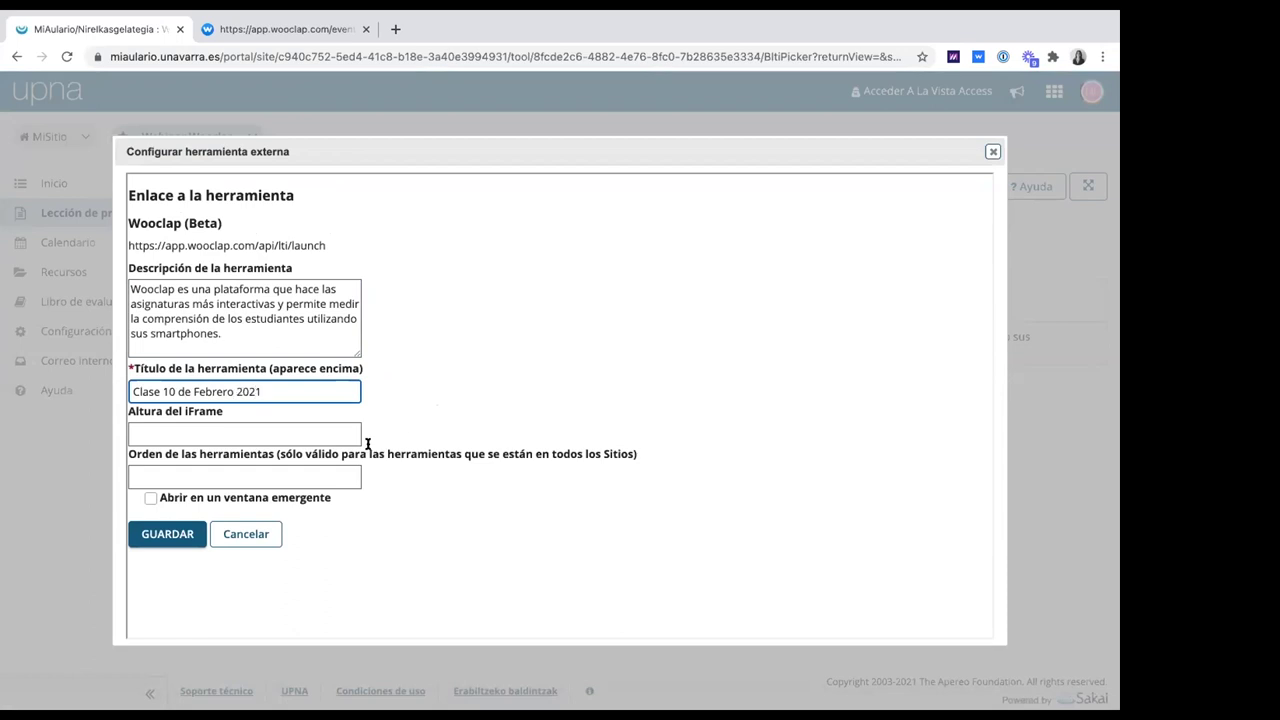
{"action": "scroll", "coordinate": [282, 427], "scroll_direction": "down", "scroll_amount": 1}
{"action": "left_click", "coordinate": [170, 528]}
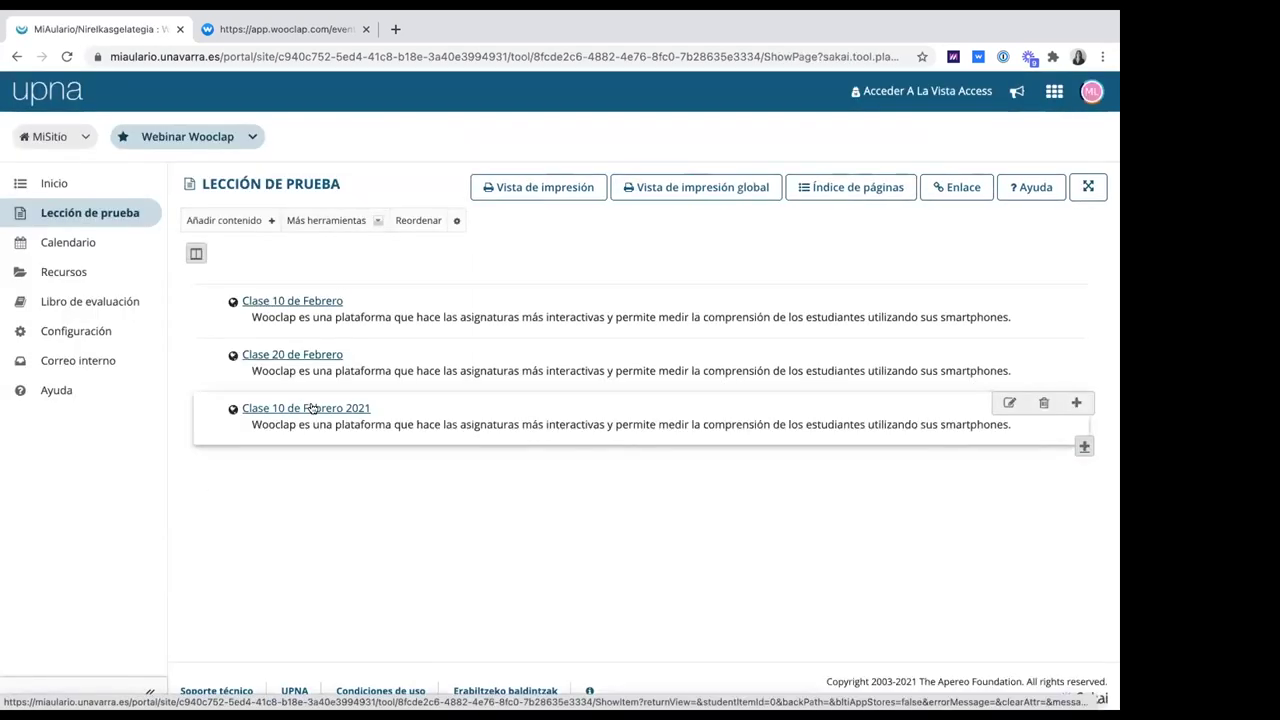
{"action": "left_click", "coordinate": [311, 408]}
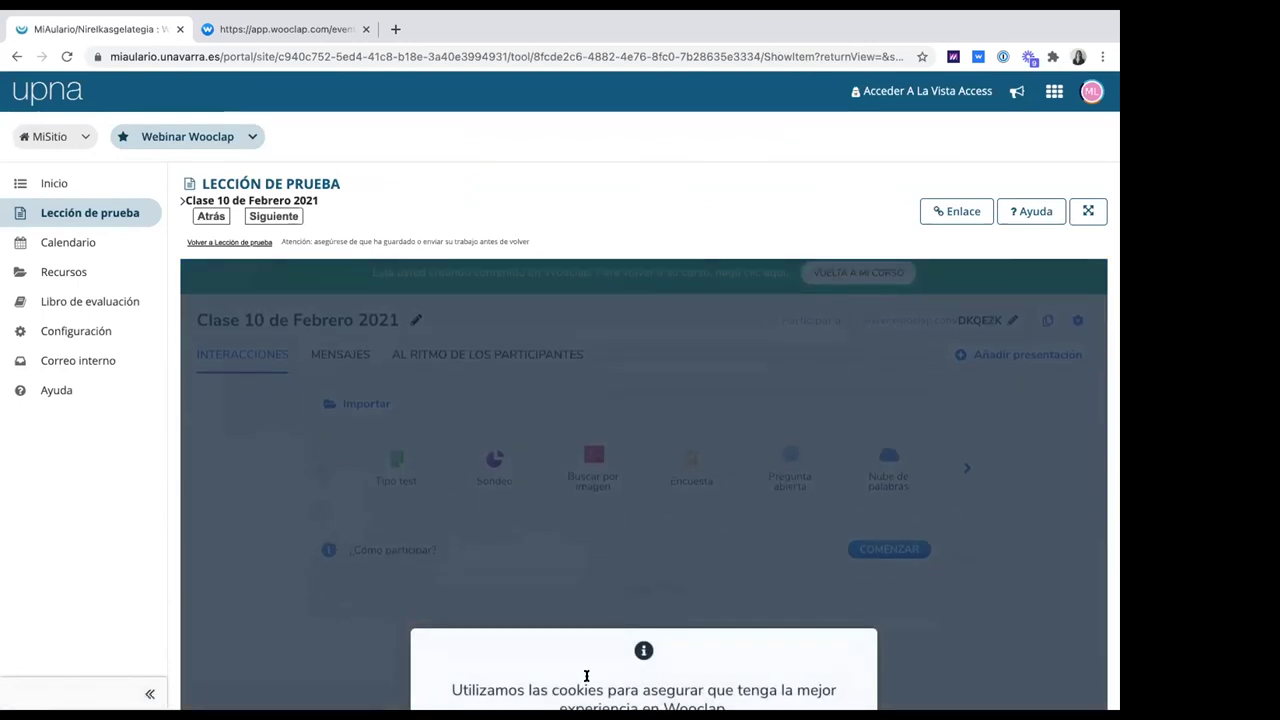
{"action": "scroll", "coordinate": [586, 676], "scroll_direction": "down", "scroll_amount": 2}
{"action": "left_click", "coordinate": [656, 689]}
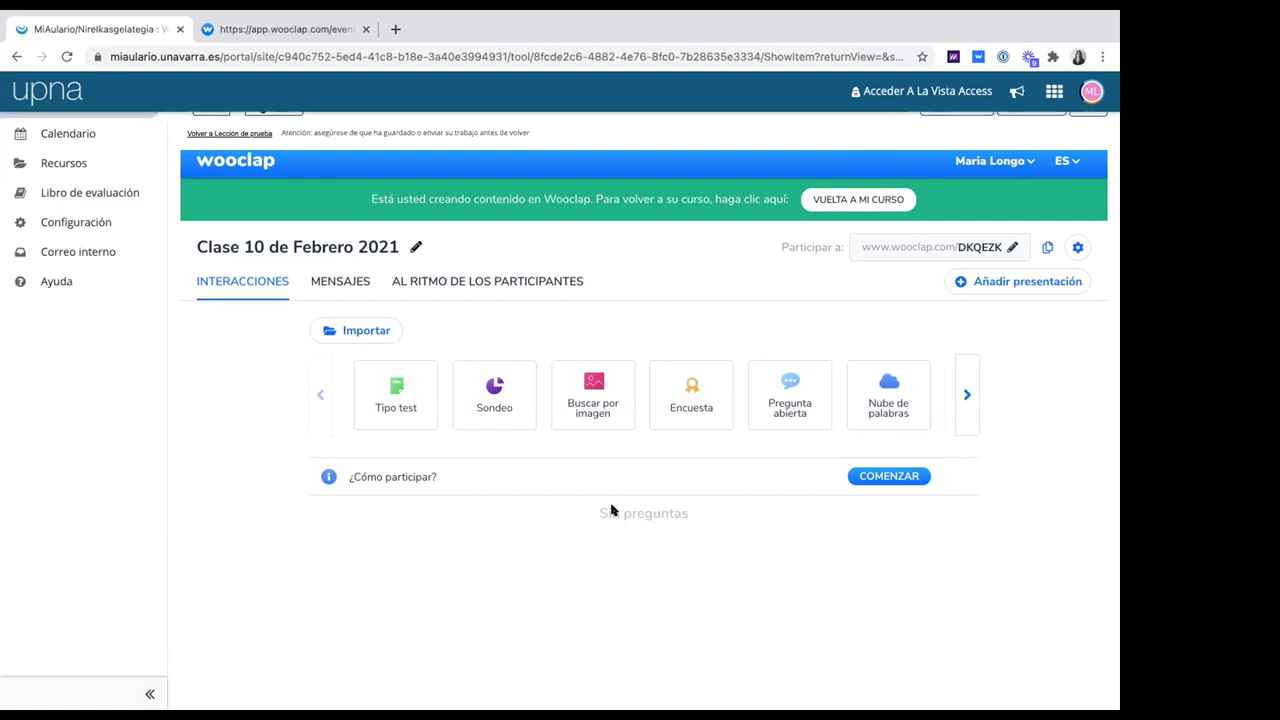
{"action": "left_click", "coordinate": [1077, 247]}
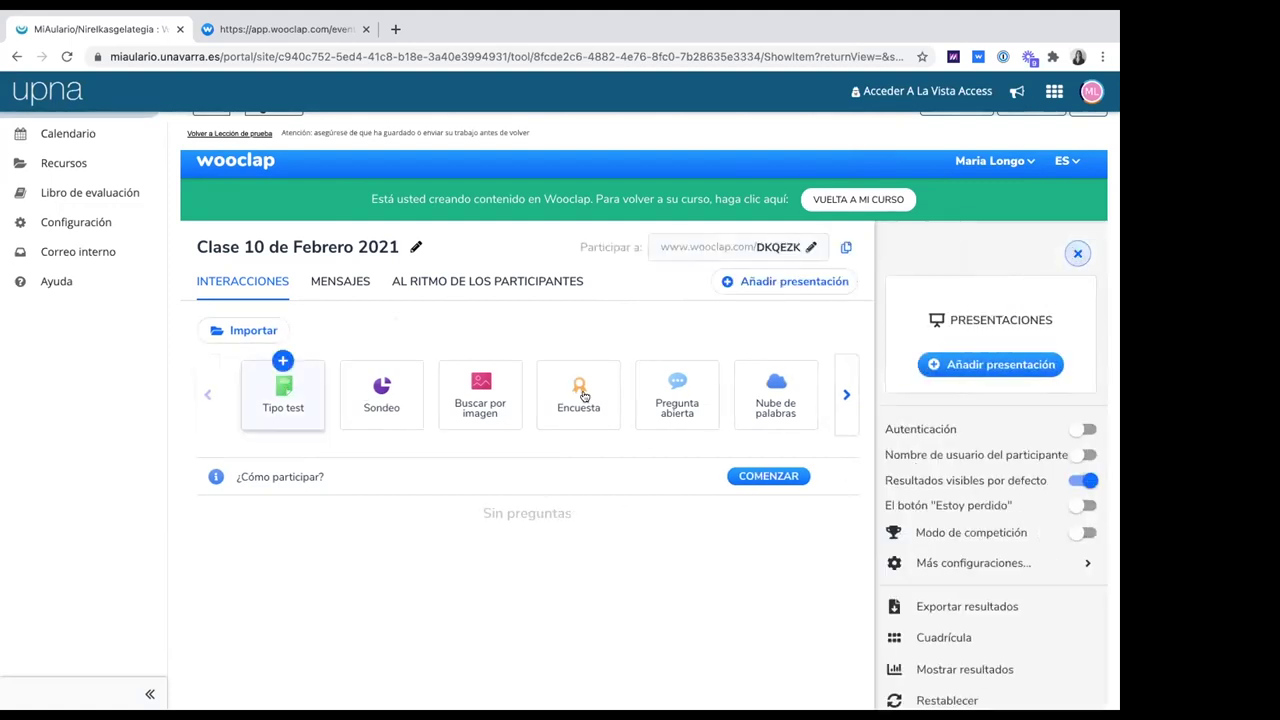
{"action": "scroll", "coordinate": [978, 521], "scroll_direction": "down", "scroll_amount": 1}
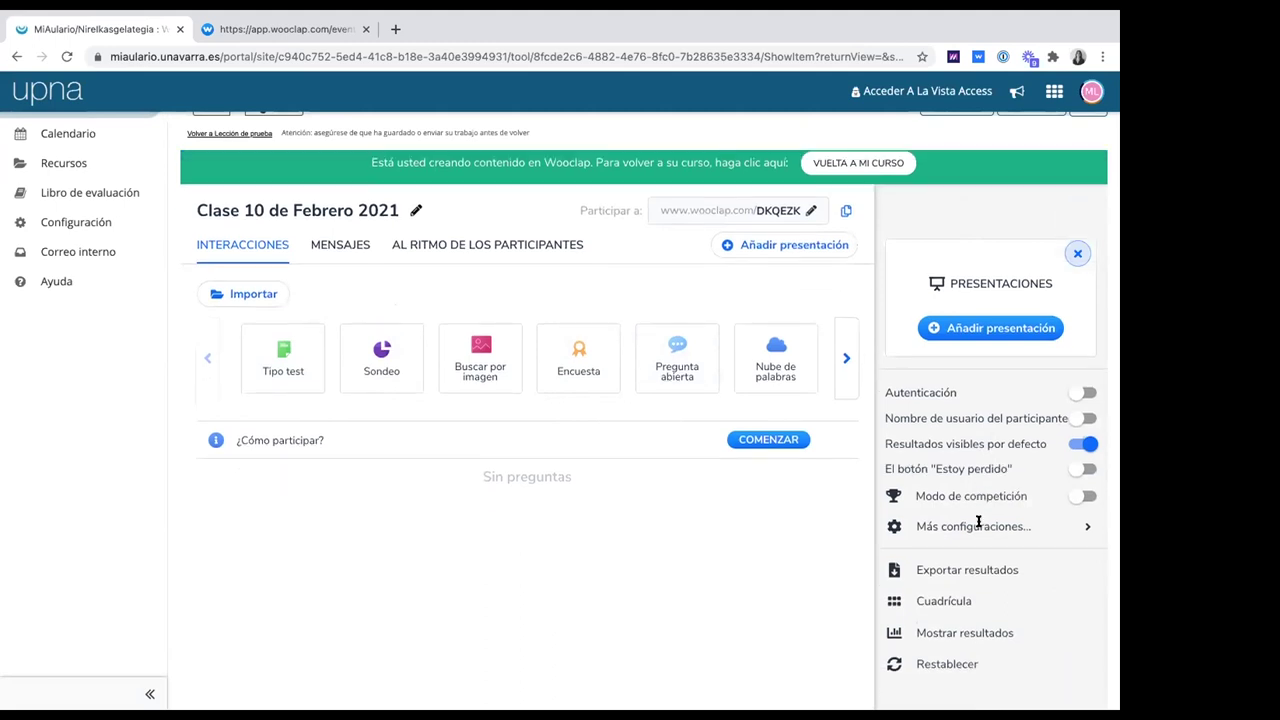
{"action": "scroll", "coordinate": [963, 610], "scroll_direction": "up", "scroll_amount": 1}
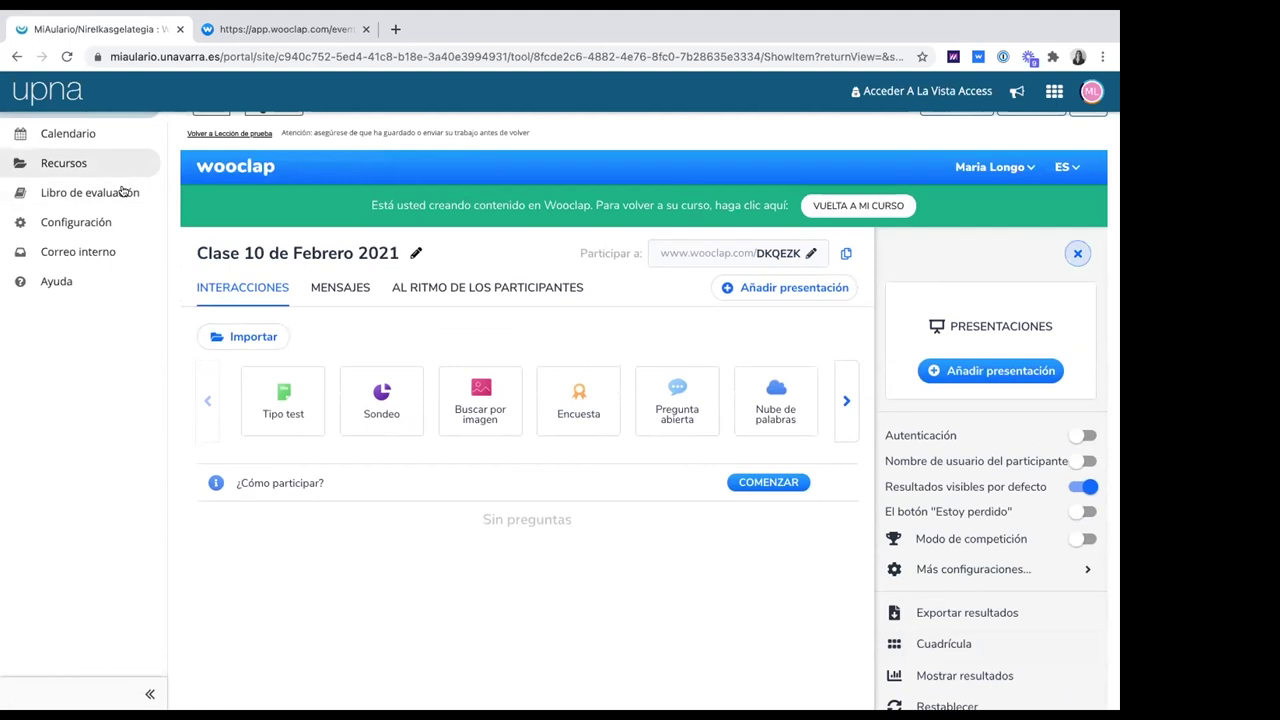
{"action": "scroll", "coordinate": [210, 190], "scroll_direction": "up", "scroll_amount": 3}
{"action": "left_click", "coordinate": [214, 186]}
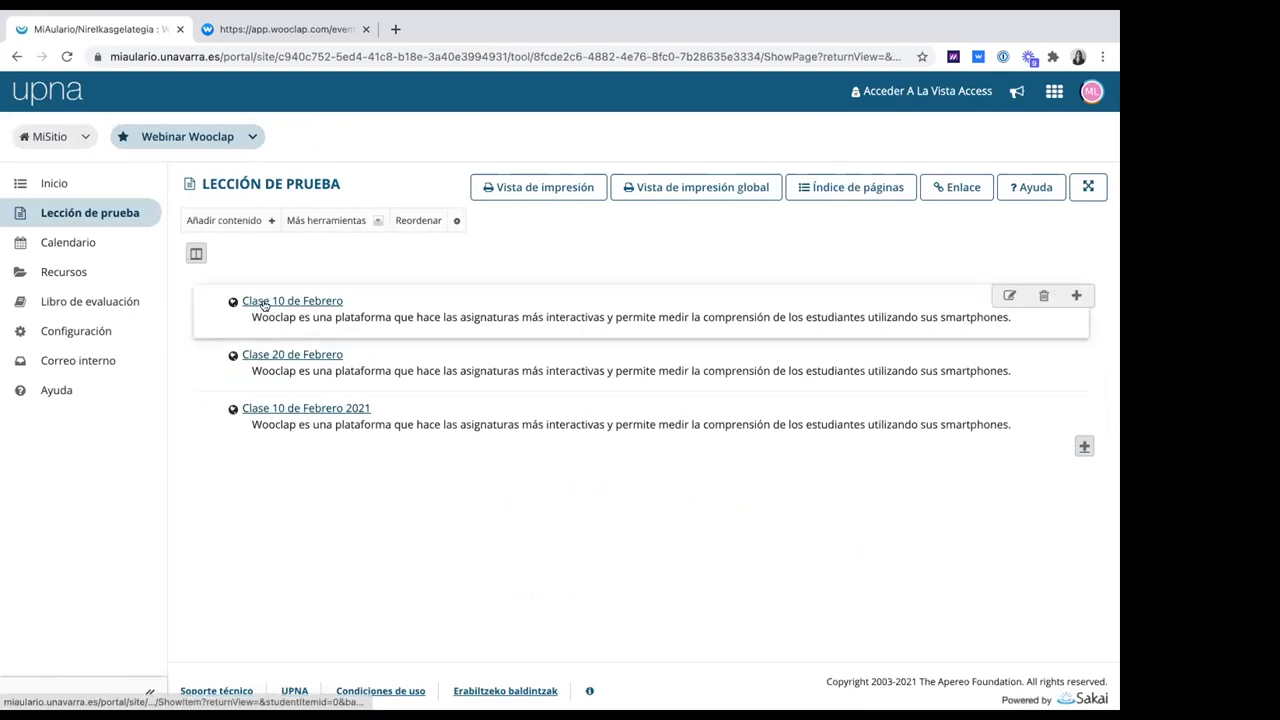
Open the Clase 10 de Febrero item, accept the cookie notice, and require participant authentication
{"action": "left_click", "coordinate": [264, 302]}
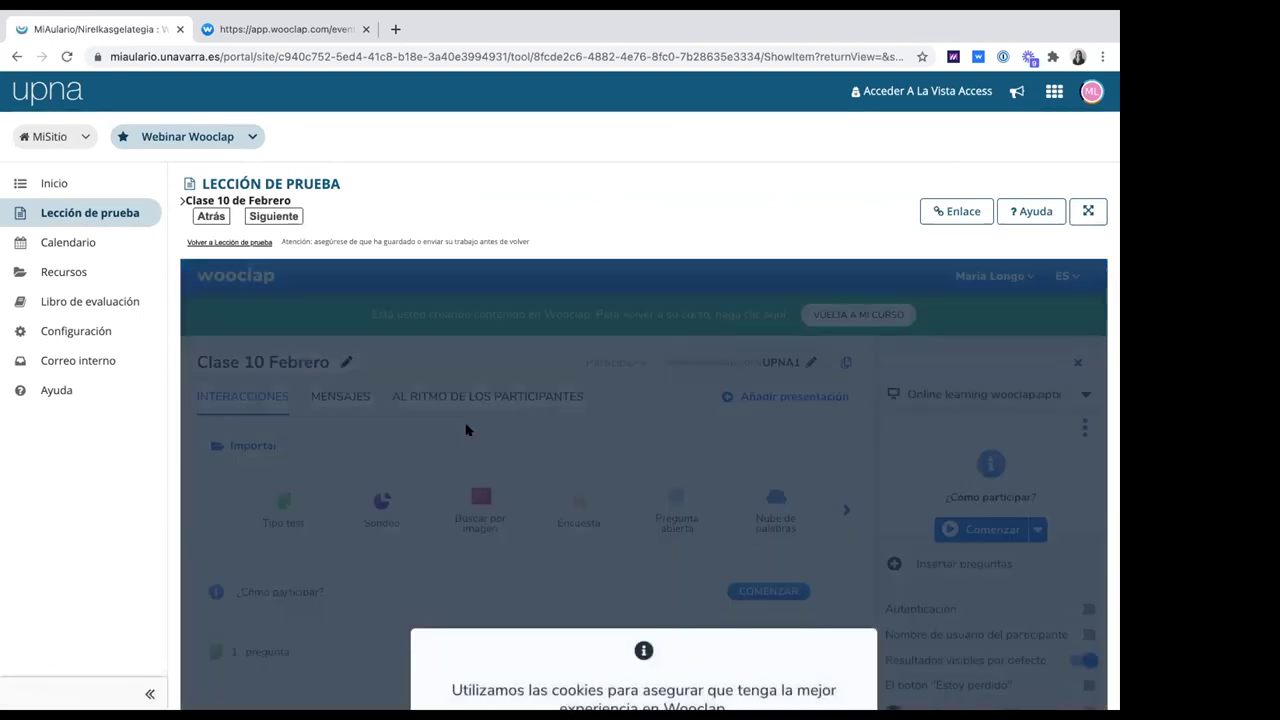
{"action": "scroll", "coordinate": [466, 430], "scroll_direction": "down", "scroll_amount": 4}
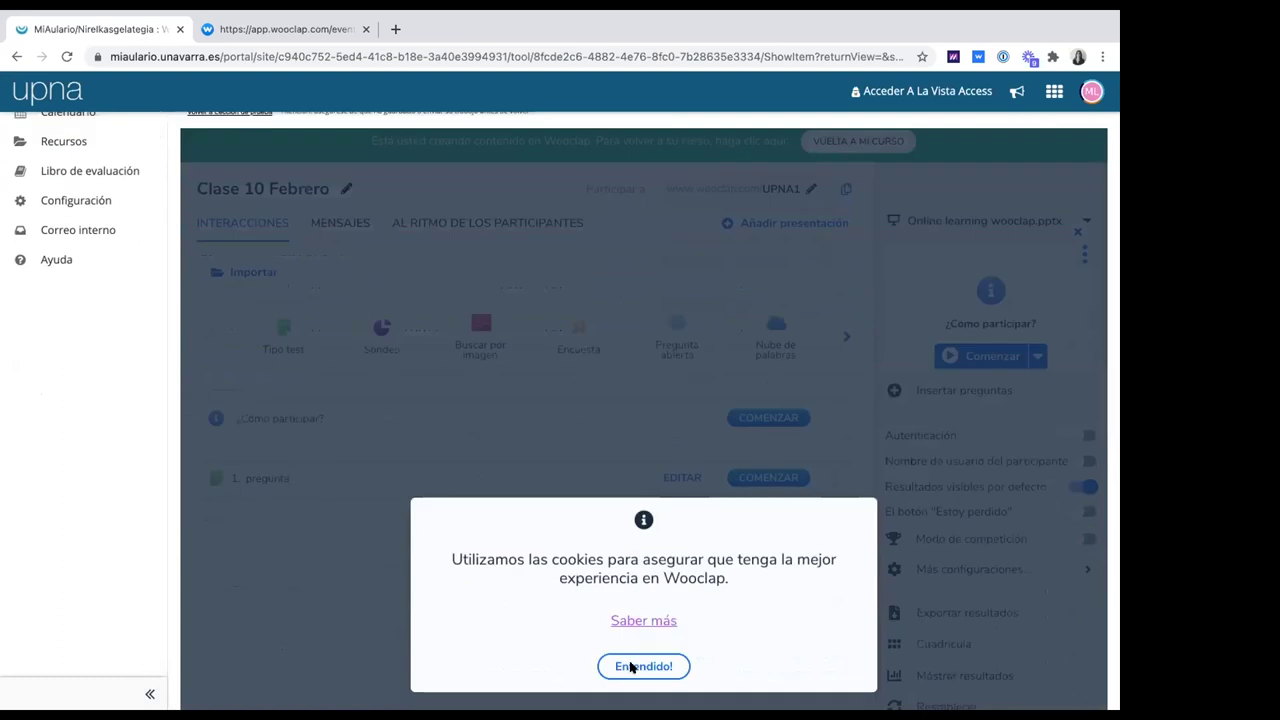
{"action": "left_click", "coordinate": [631, 668]}
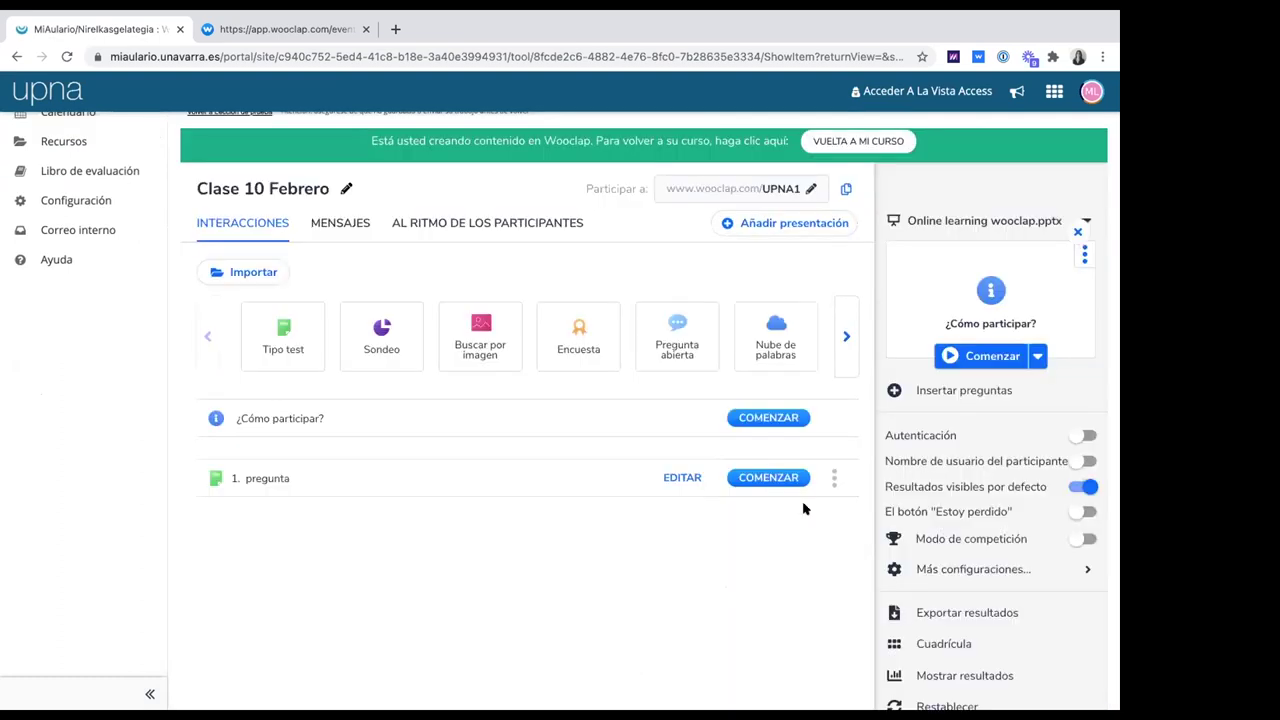
{"action": "left_click", "coordinate": [1082, 436]}
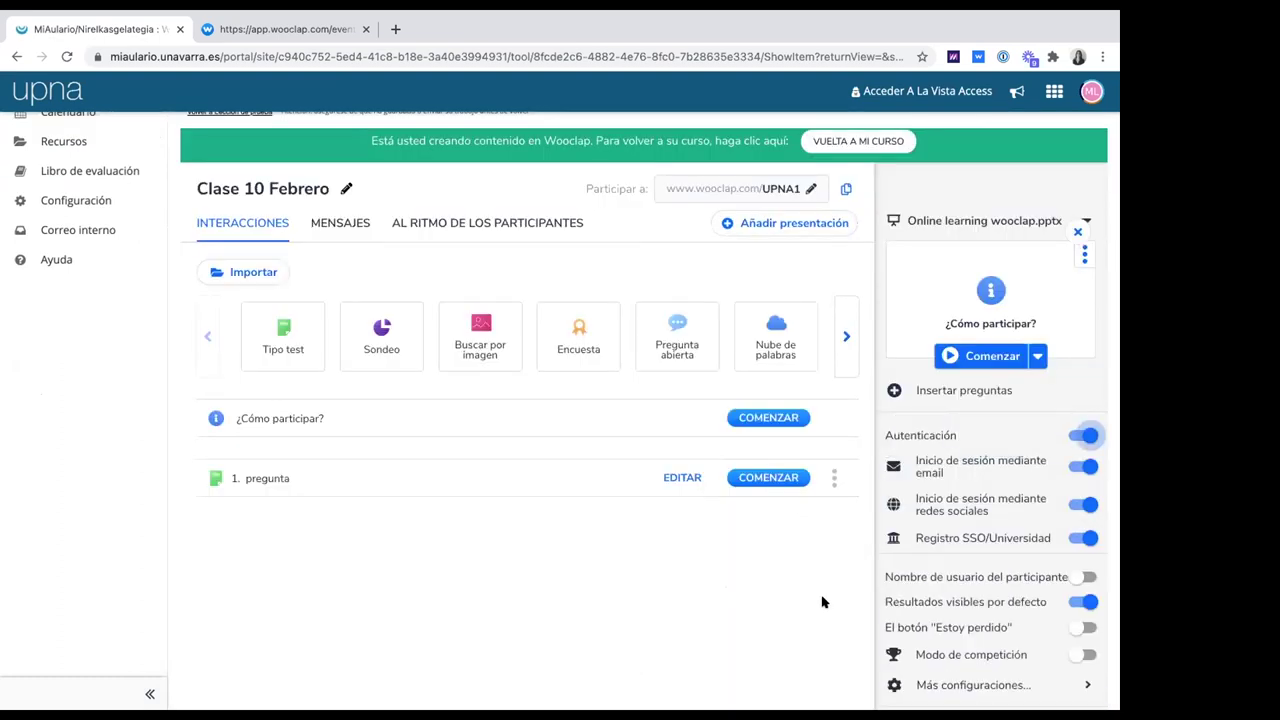
{"action": "scroll", "coordinate": [947, 528], "scroll_direction": "down", "scroll_amount": 3}
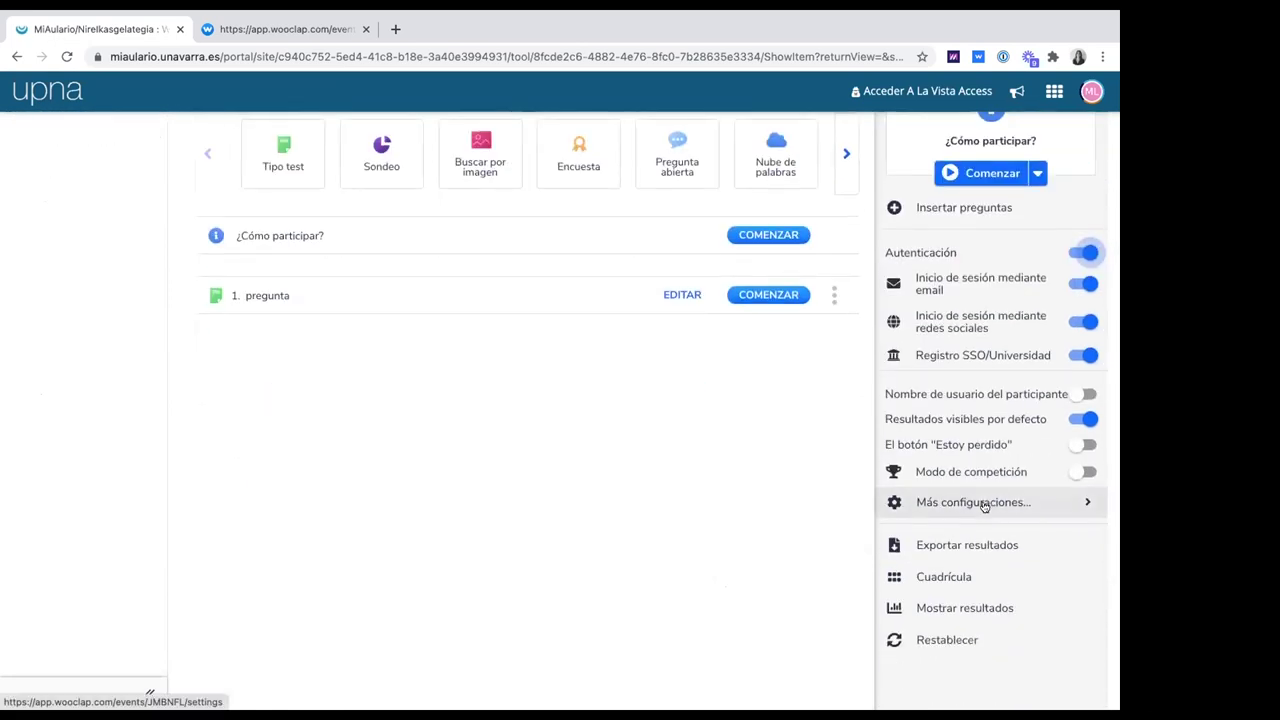
{"action": "left_click", "coordinate": [984, 503]}
Sync the Clase 10 Febrero event with the course LMS
{"action": "scroll", "coordinate": [617, 489], "scroll_direction": "down", "scroll_amount": 3}
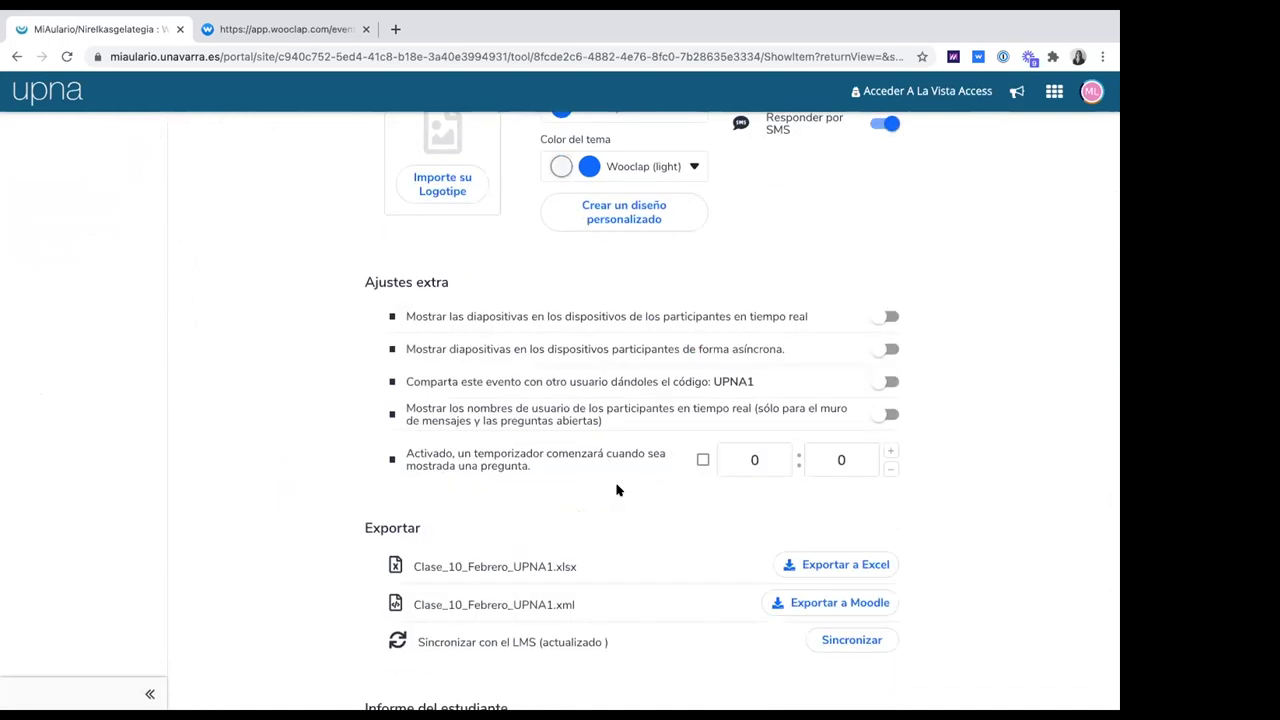
{"action": "scroll", "coordinate": [590, 520], "scroll_direction": "down", "scroll_amount": 1}
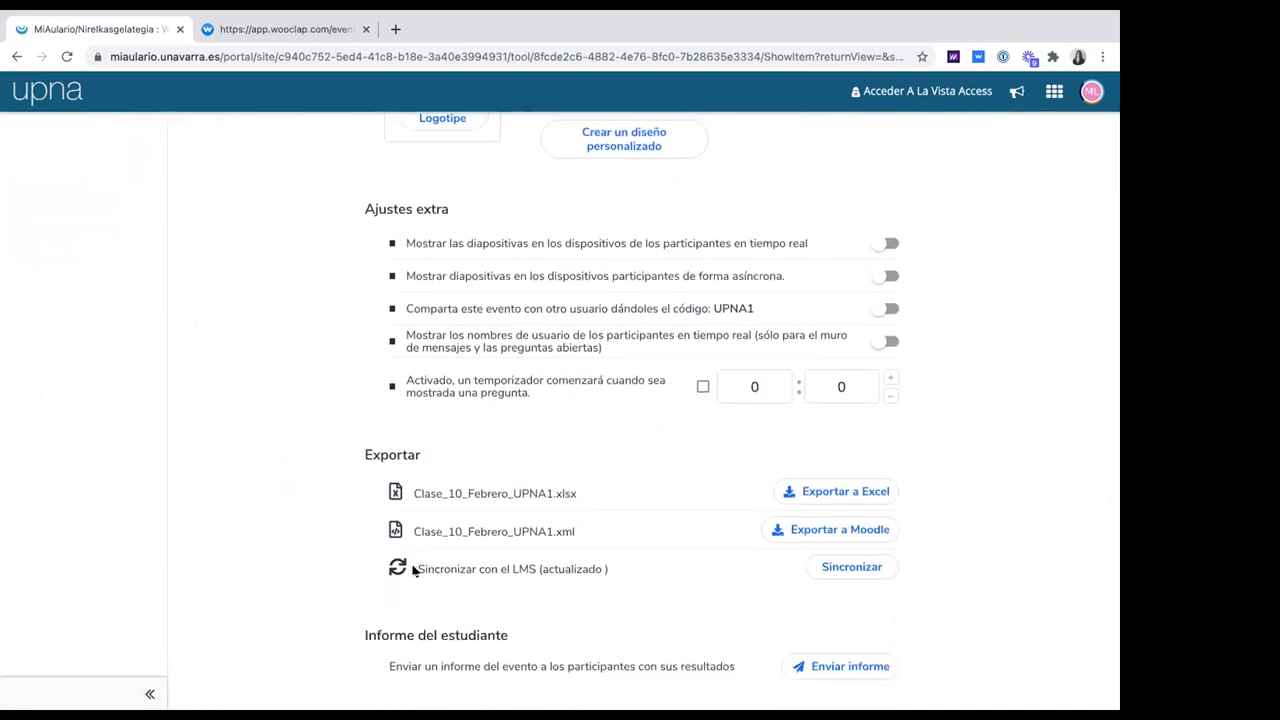
{"action": "left_click_drag", "start_coordinate": [414, 566], "coordinate": [618, 566]}
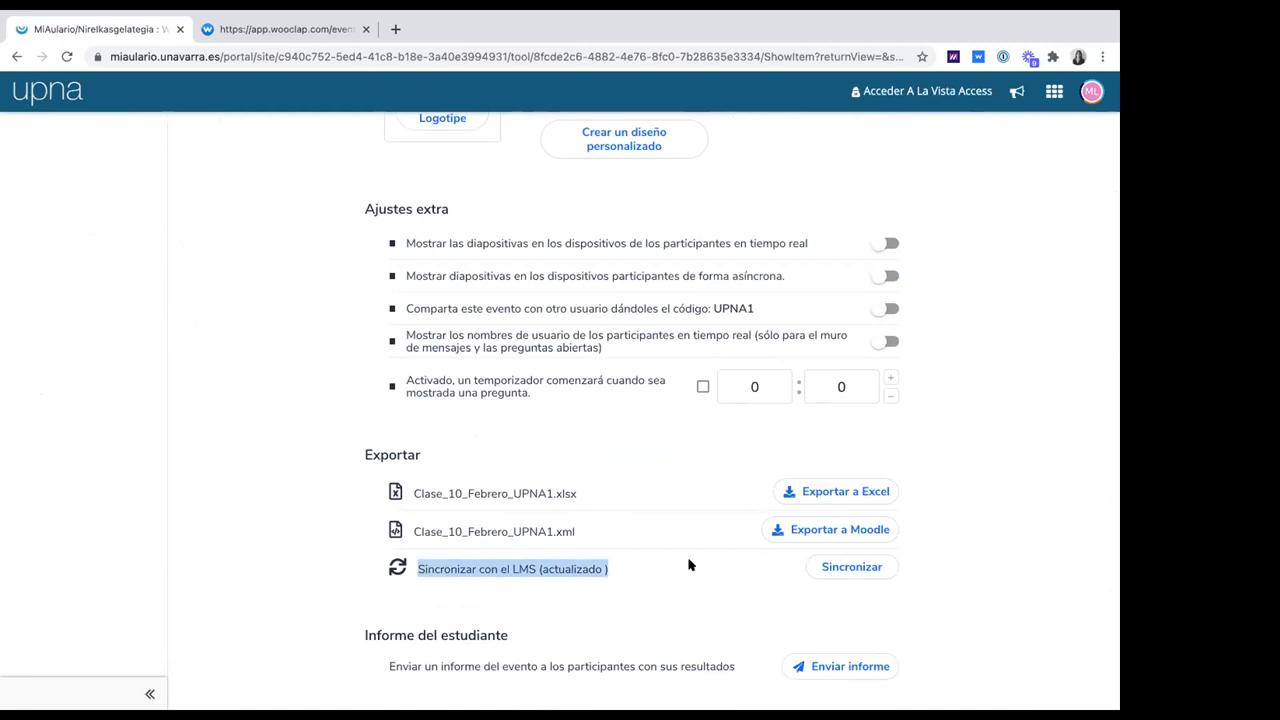
{"action": "scroll", "coordinate": [688, 565], "scroll_direction": "down", "scroll_amount": 1}
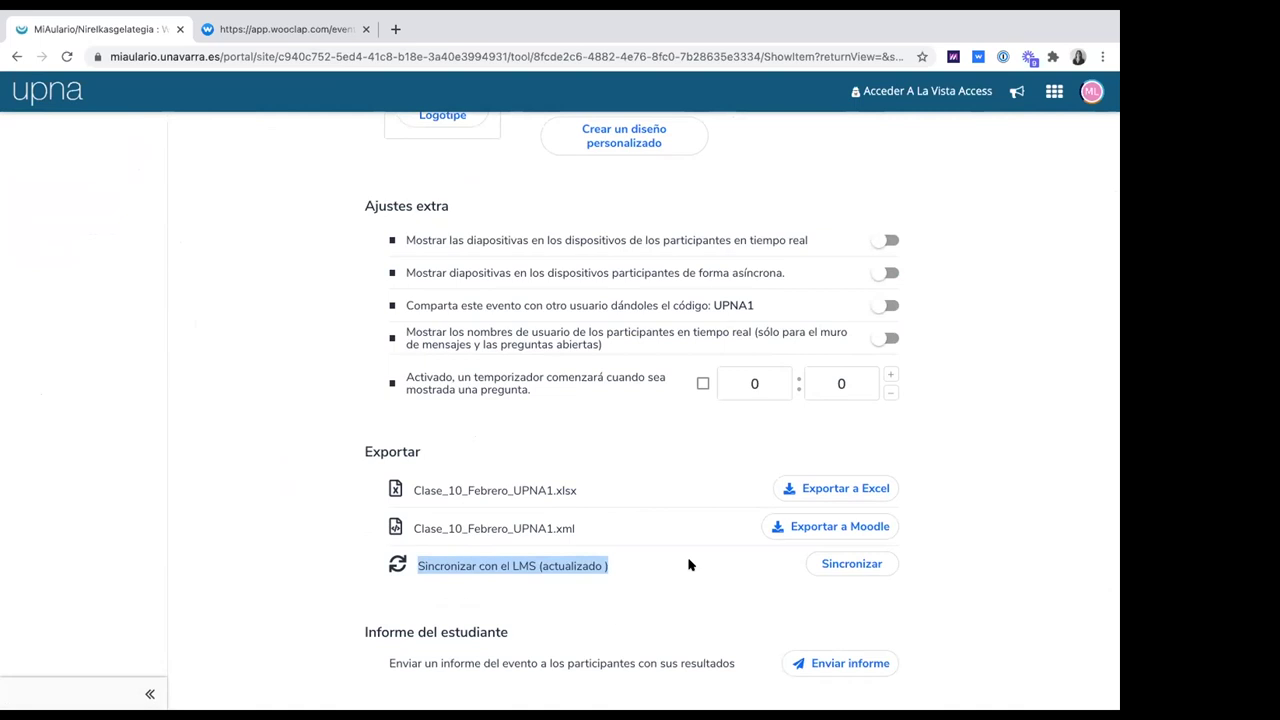
{"action": "scroll", "coordinate": [688, 565], "scroll_direction": "up", "scroll_amount": 10}
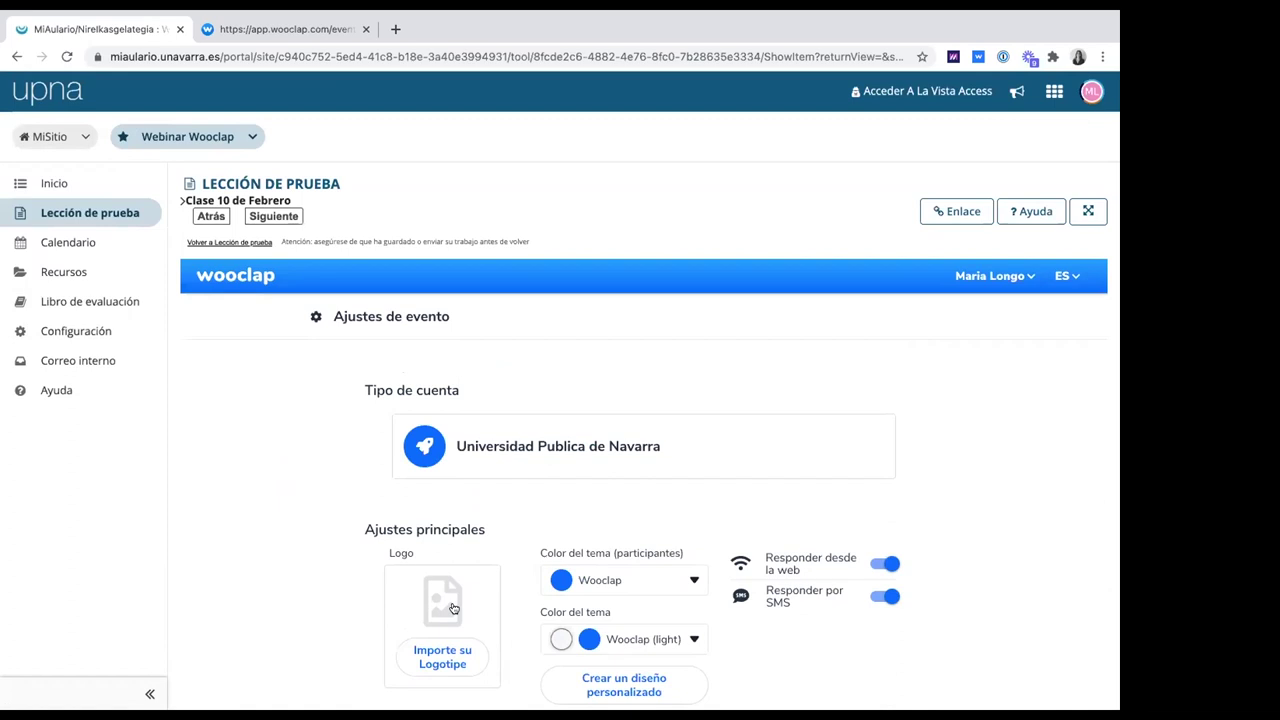
{"action": "scroll", "coordinate": [470, 610], "scroll_direction": "down", "scroll_amount": 3}
{"action": "scroll", "coordinate": [471, 610], "scroll_direction": "down", "scroll_amount": 6}
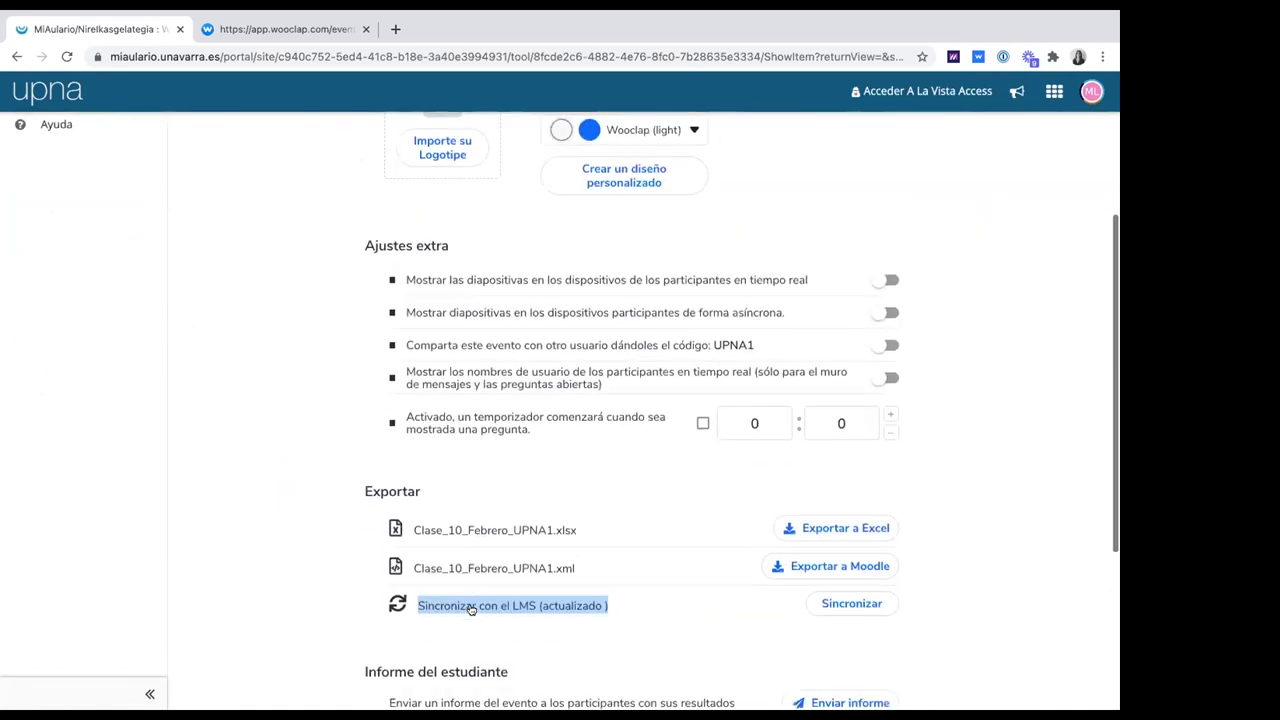
{"action": "scroll", "coordinate": [471, 608], "scroll_direction": "down", "scroll_amount": 2}
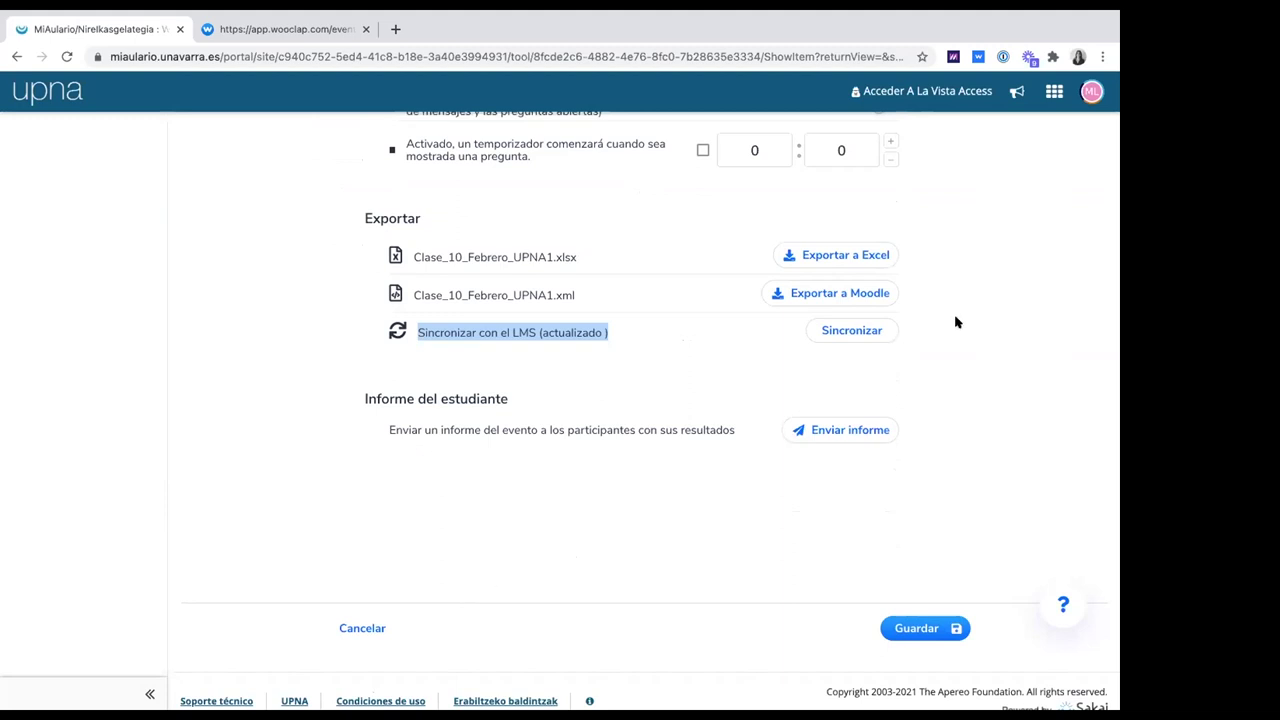
{"action": "left_click", "coordinate": [873, 328]}
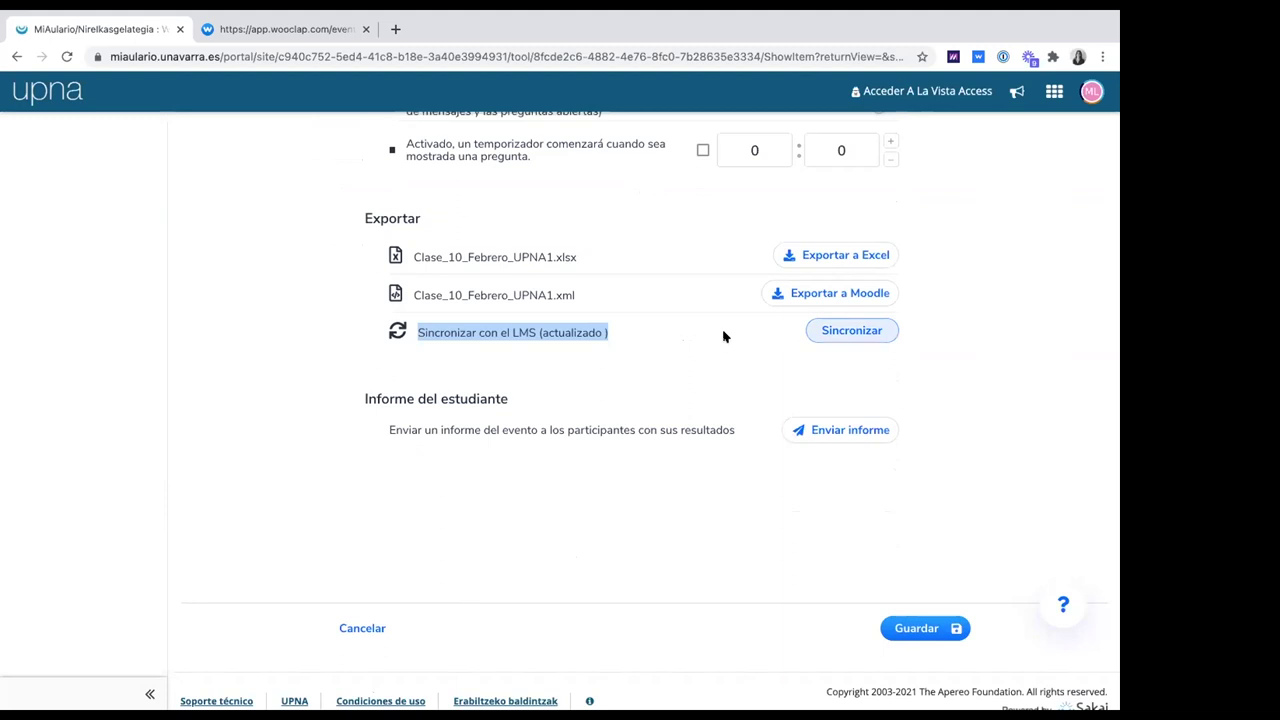
Save the Clase 10 Febrero event settings
{"action": "scroll", "coordinate": [724, 336], "scroll_direction": "up", "scroll_amount": 10}
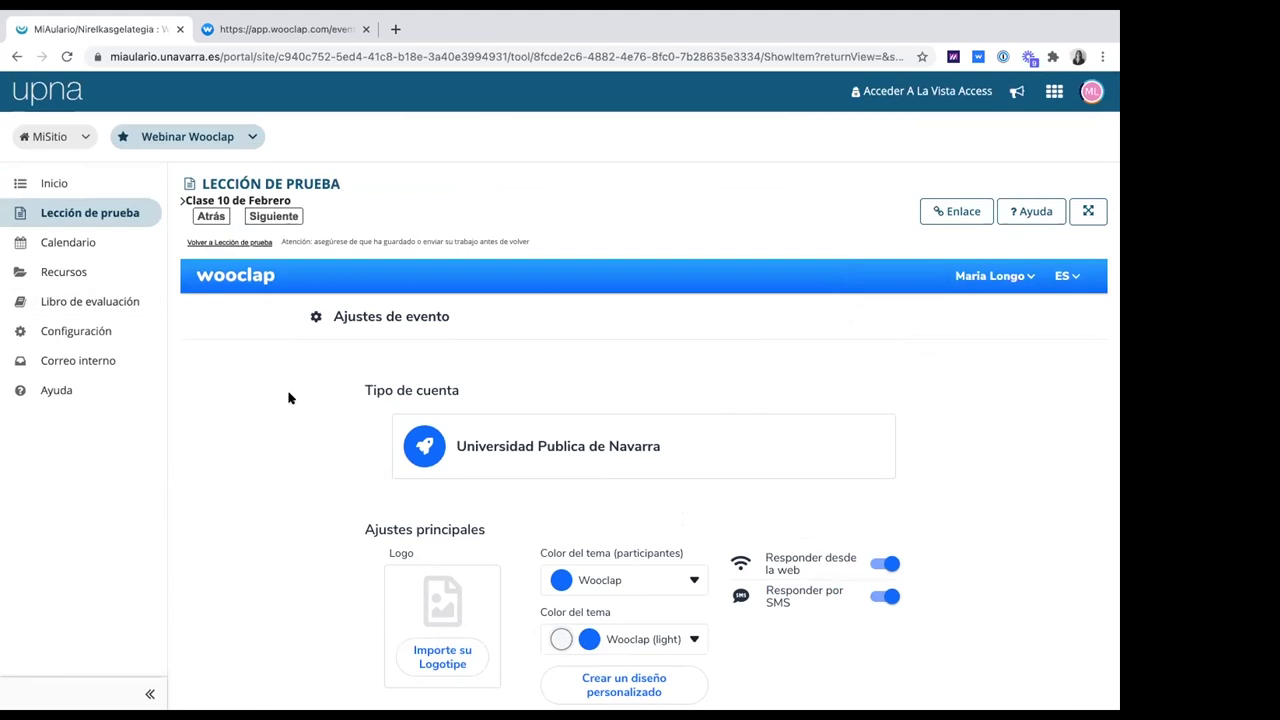
{"action": "scroll", "coordinate": [289, 396], "scroll_direction": "down", "scroll_amount": 3}
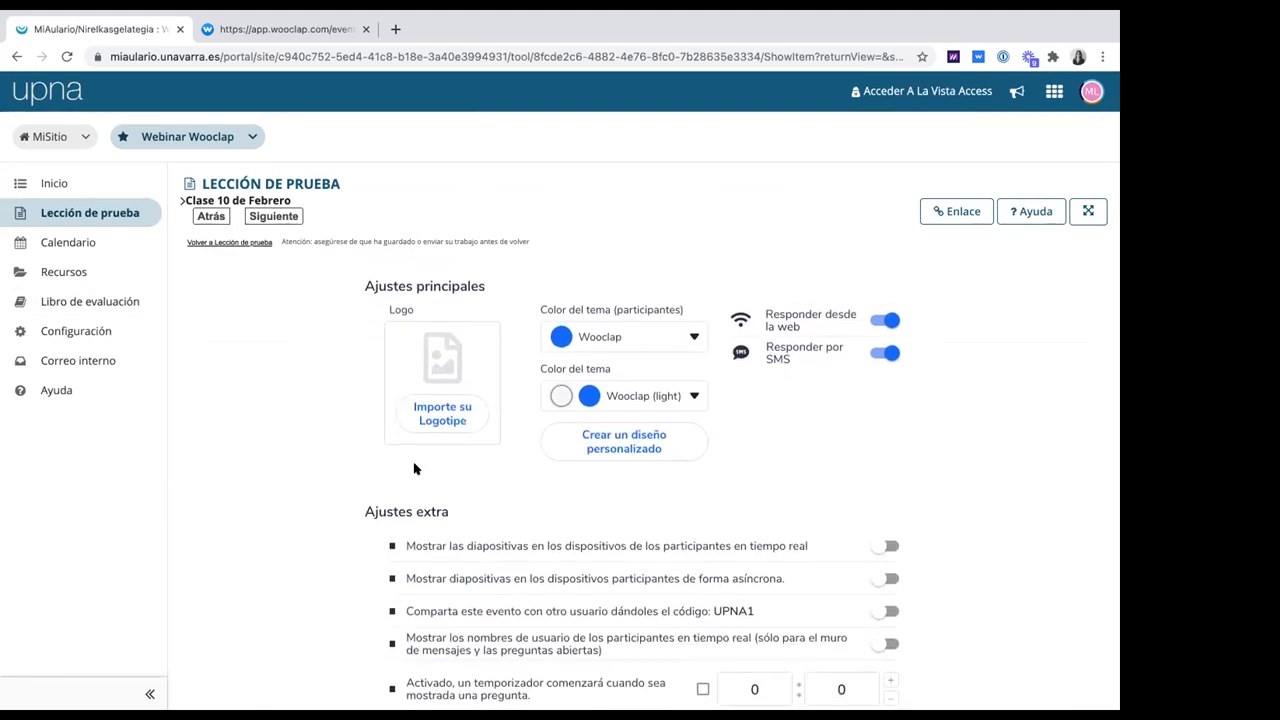
{"action": "scroll", "coordinate": [551, 509], "scroll_direction": "down", "scroll_amount": 2}
{"action": "scroll", "coordinate": [565, 509], "scroll_direction": "down", "scroll_amount": 4}
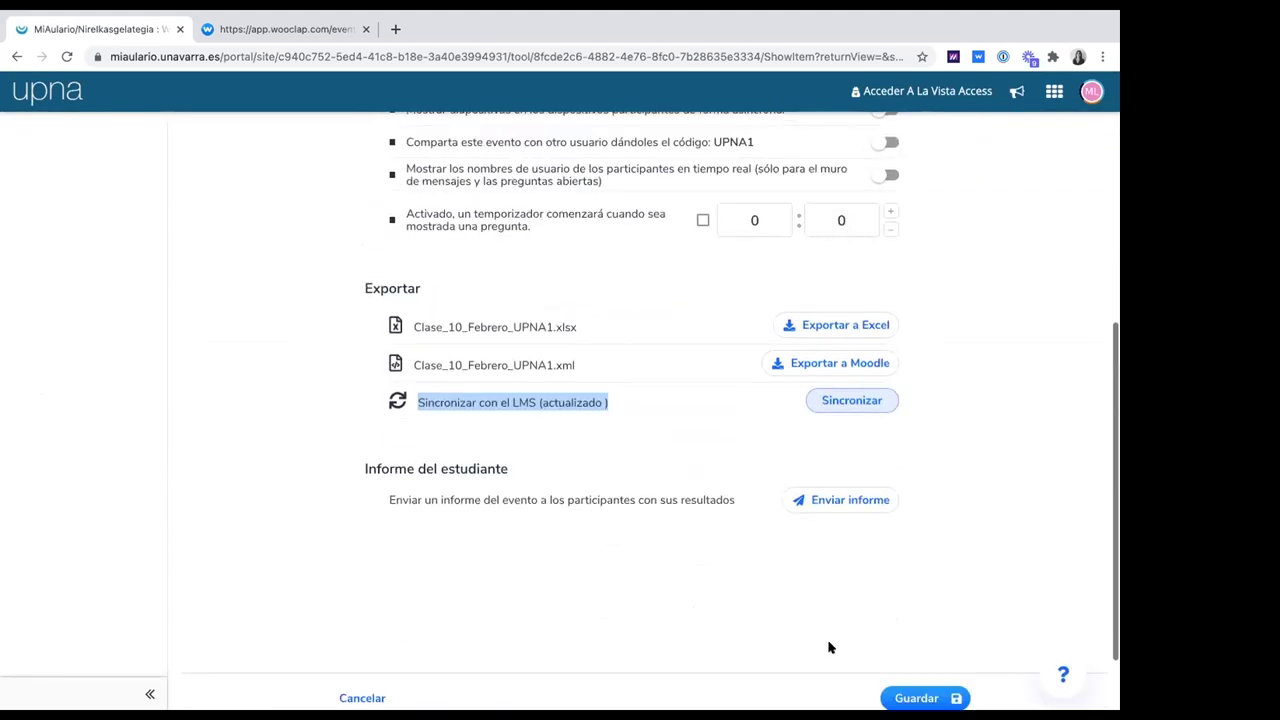
{"action": "left_click", "coordinate": [922, 634]}
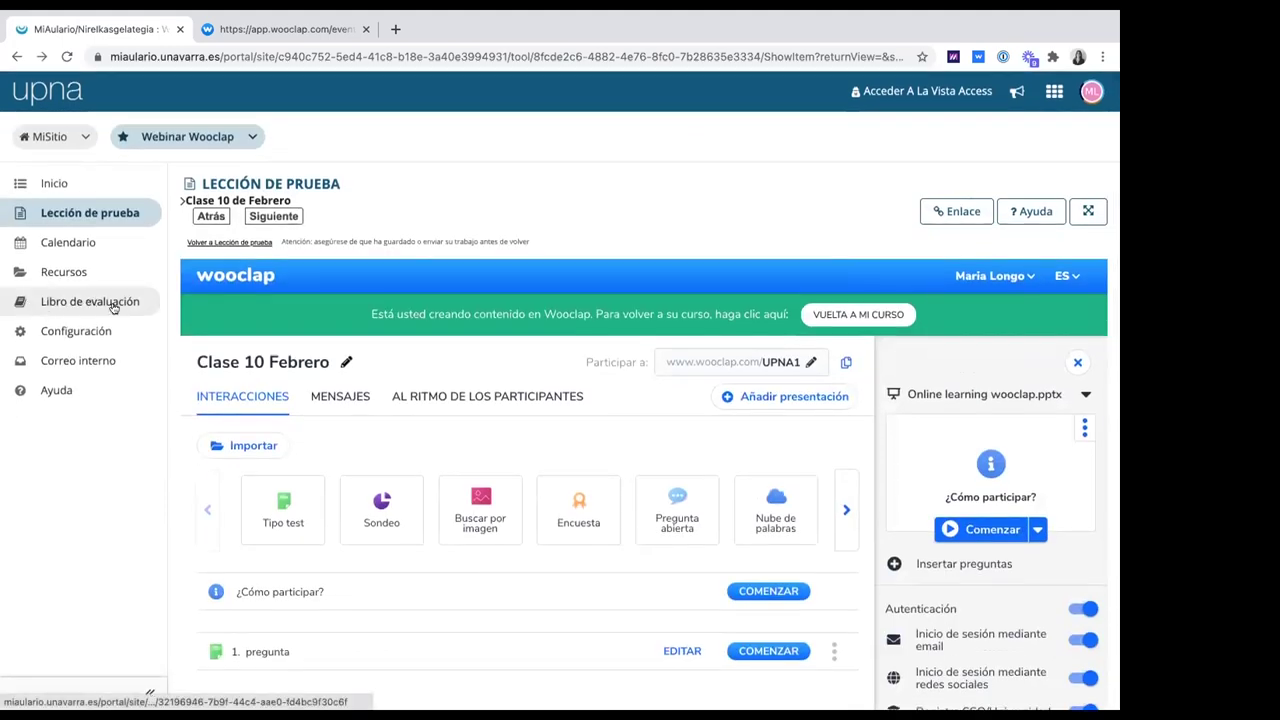
Open the Libro de evaluación and review its 133 students and five Wooclap grade columns
{"action": "left_click", "coordinate": [105, 303]}
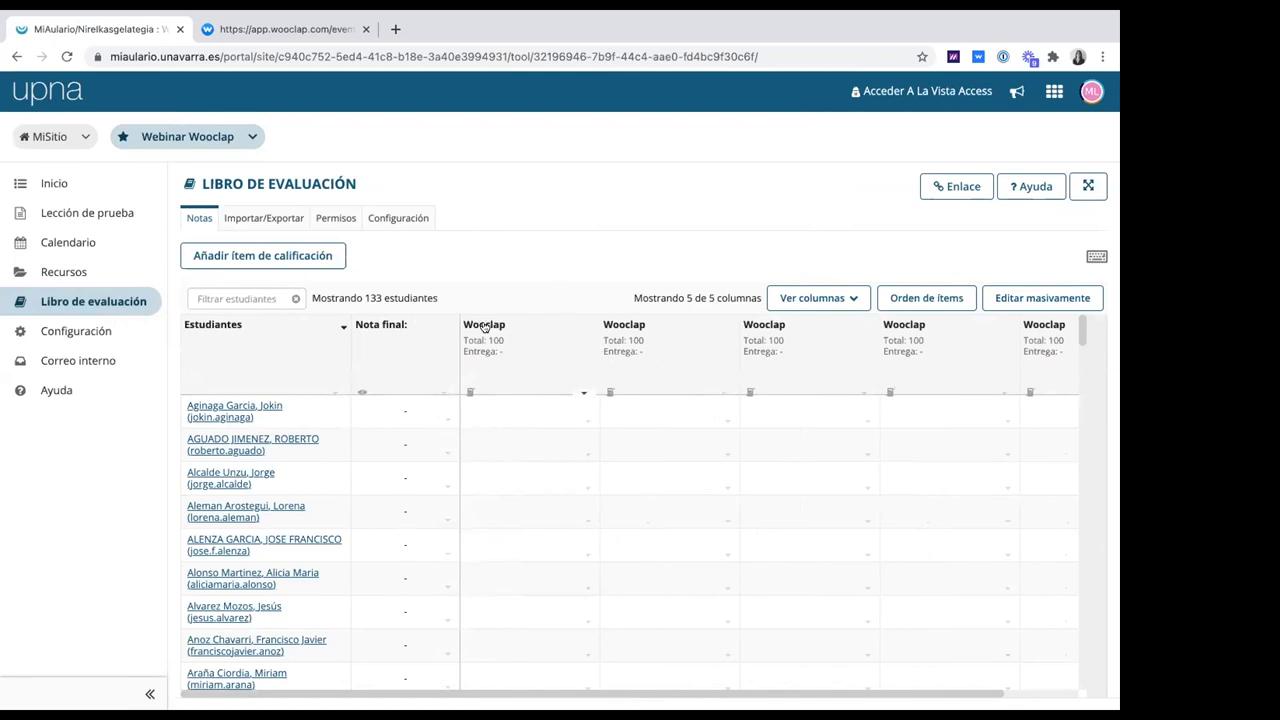
{"action": "scroll", "coordinate": [523, 580], "scroll_direction": "down", "scroll_amount": 7}
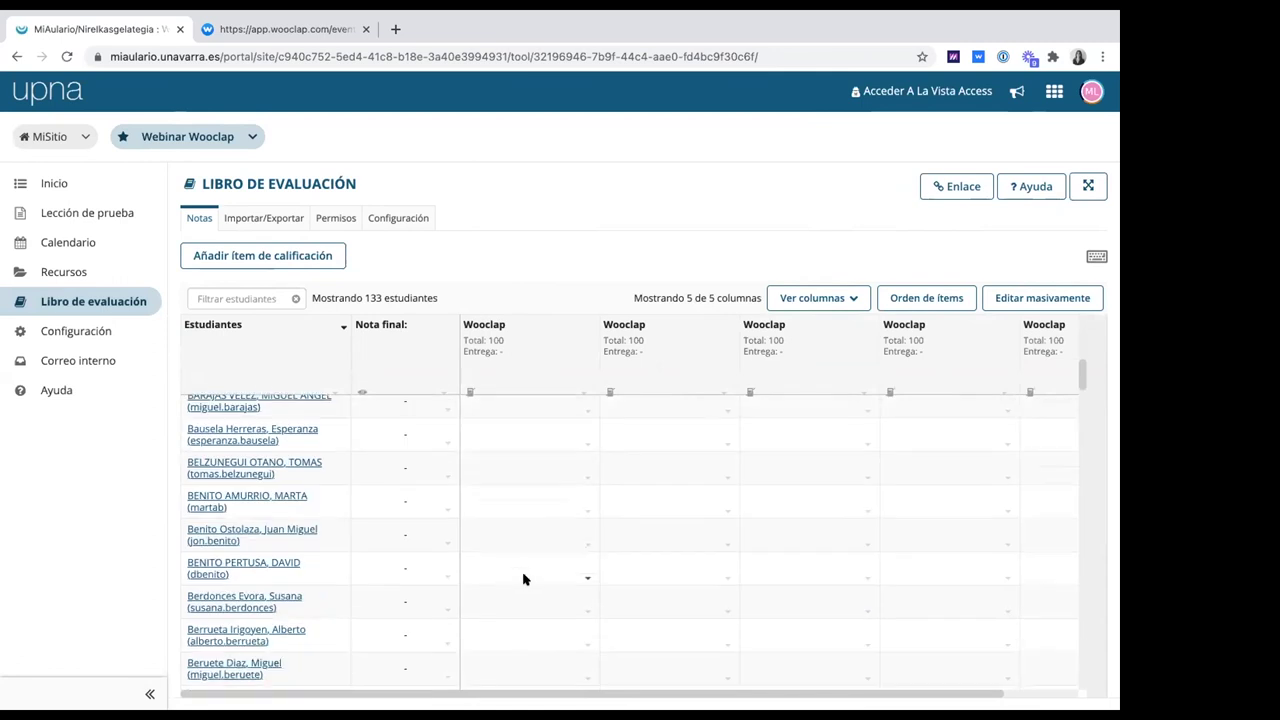
{"action": "scroll", "coordinate": [523, 580], "scroll_direction": "up", "scroll_amount": 8}
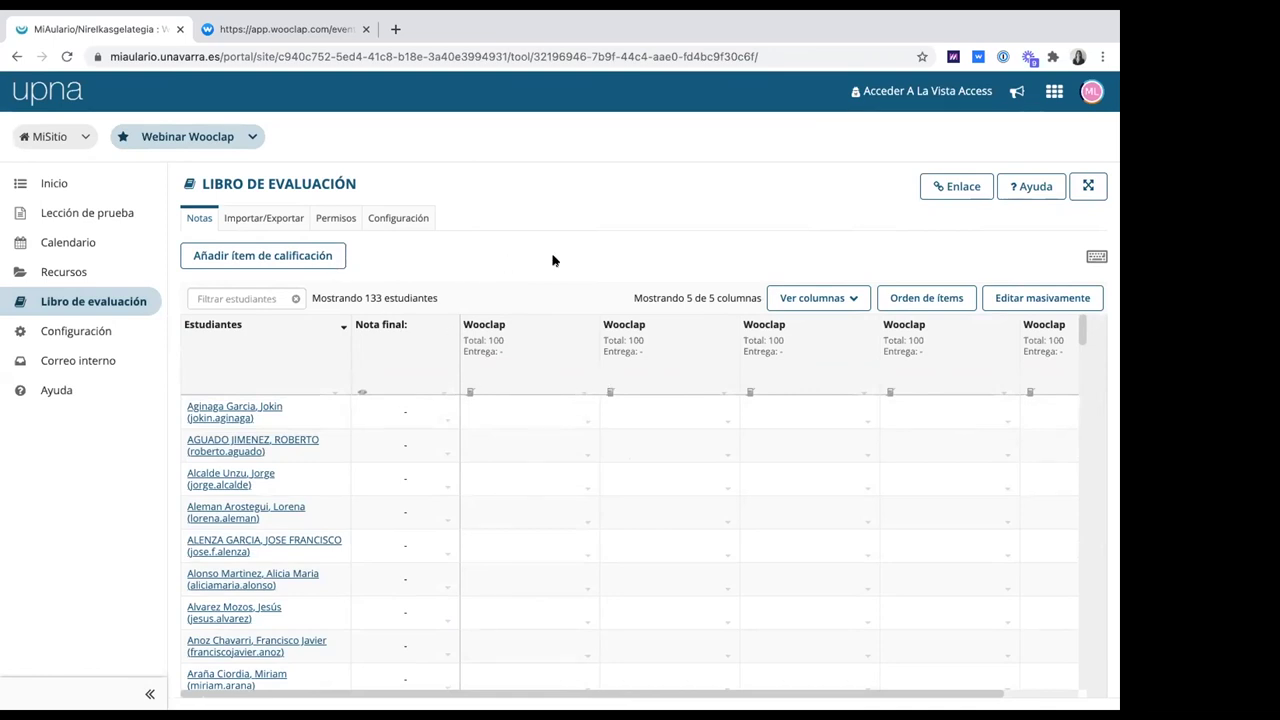
Return to the Lección de prueba page showing its three Wooclap class items
{"action": "left_click", "coordinate": [88, 212]}
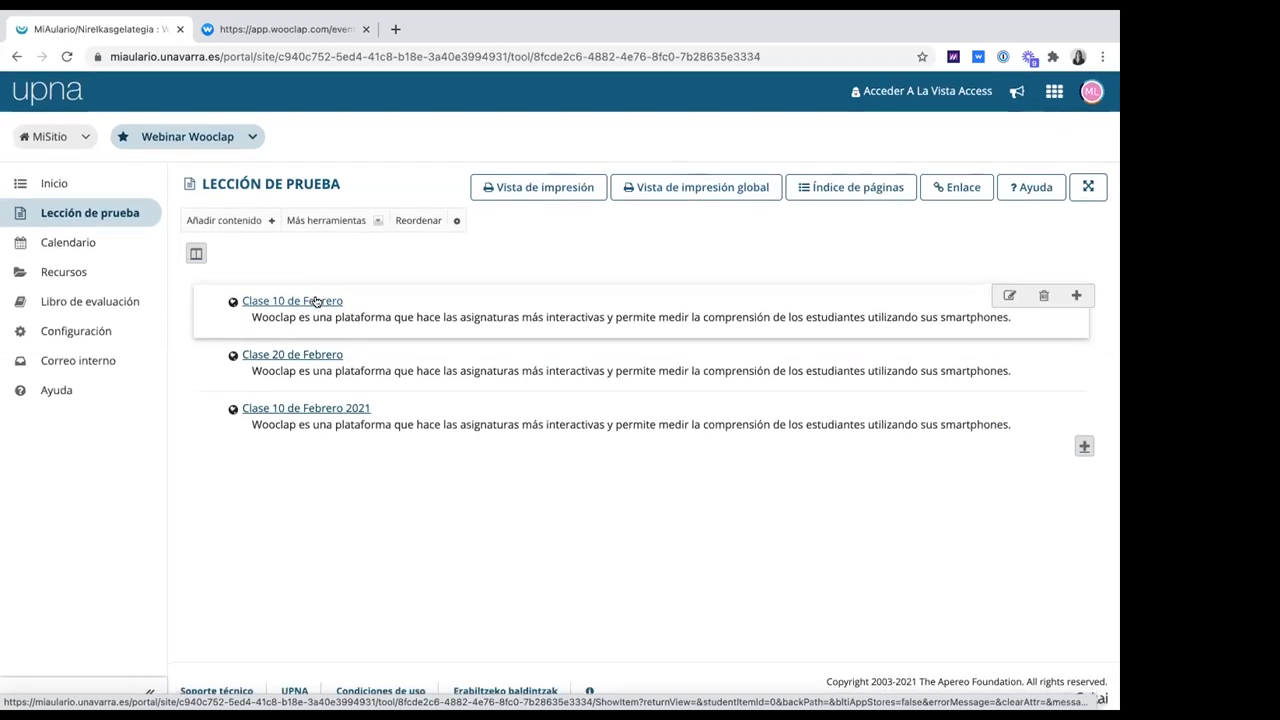
{"action": "mouse_move", "coordinate": [426, 16]}
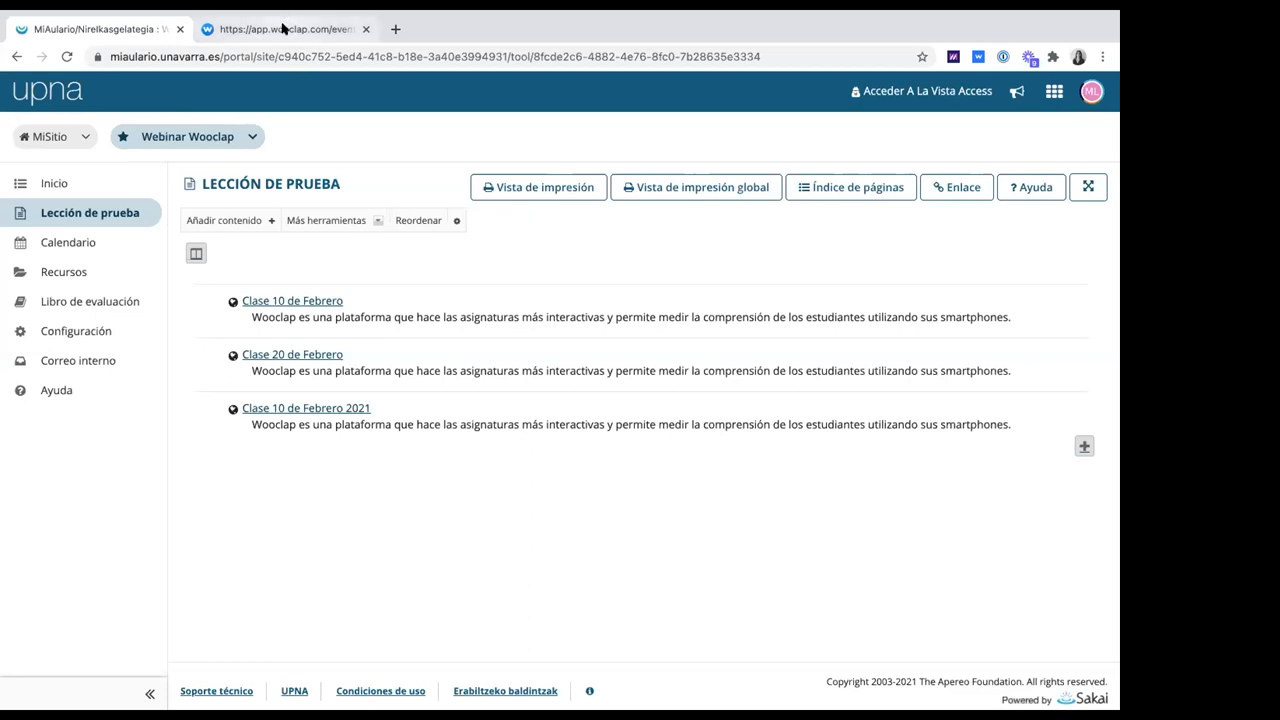
In the UPNA event's settings, turn on showing slides on participants' devices in real time
{"action": "left_click", "coordinate": [283, 29]}
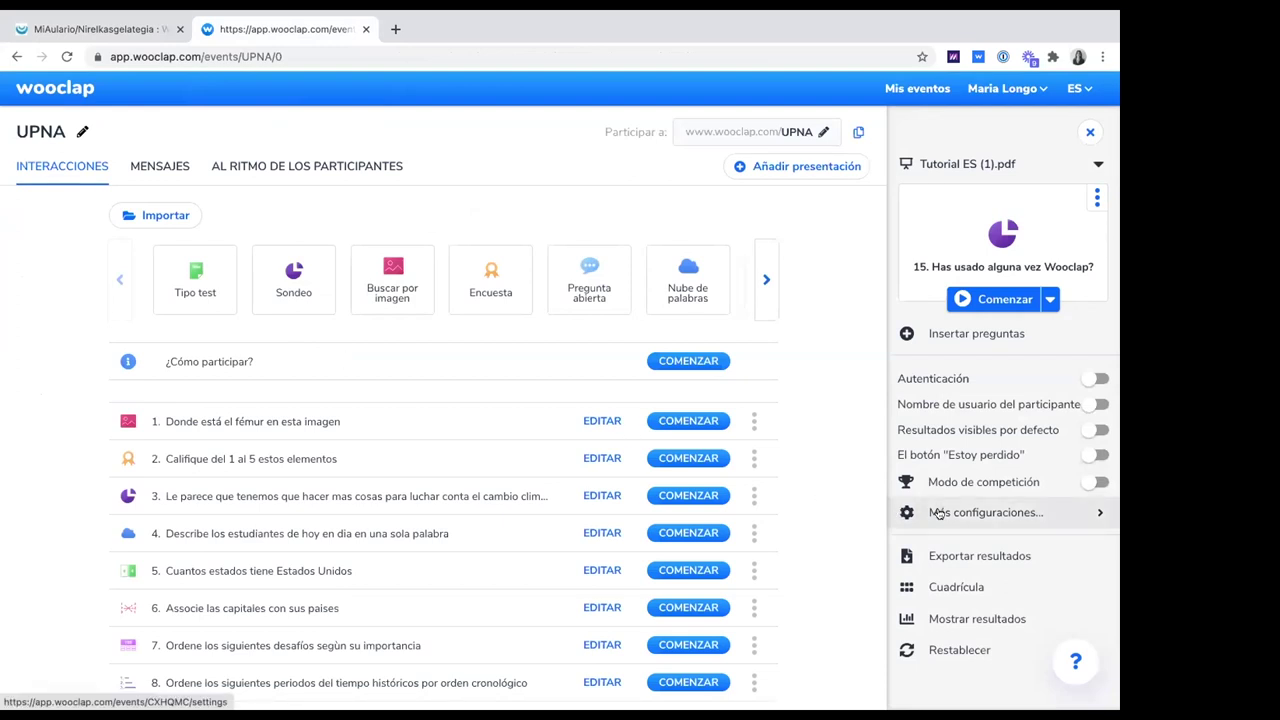
{"action": "left_click", "coordinate": [940, 513]}
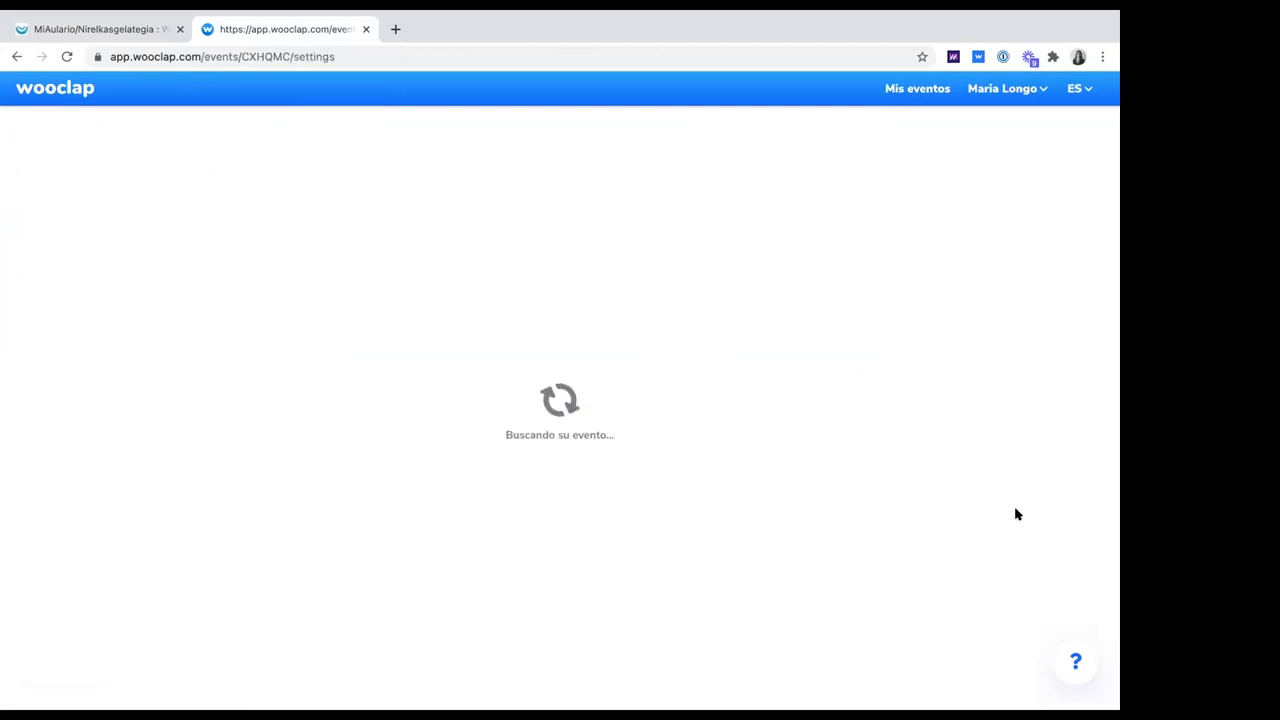
{"action": "scroll", "coordinate": [880, 545], "scroll_direction": "down", "scroll_amount": 1}
{"action": "left_click", "coordinate": [805, 555]}
{"action": "left_click_drag", "start_coordinate": [322, 555], "coordinate": [740, 553]}
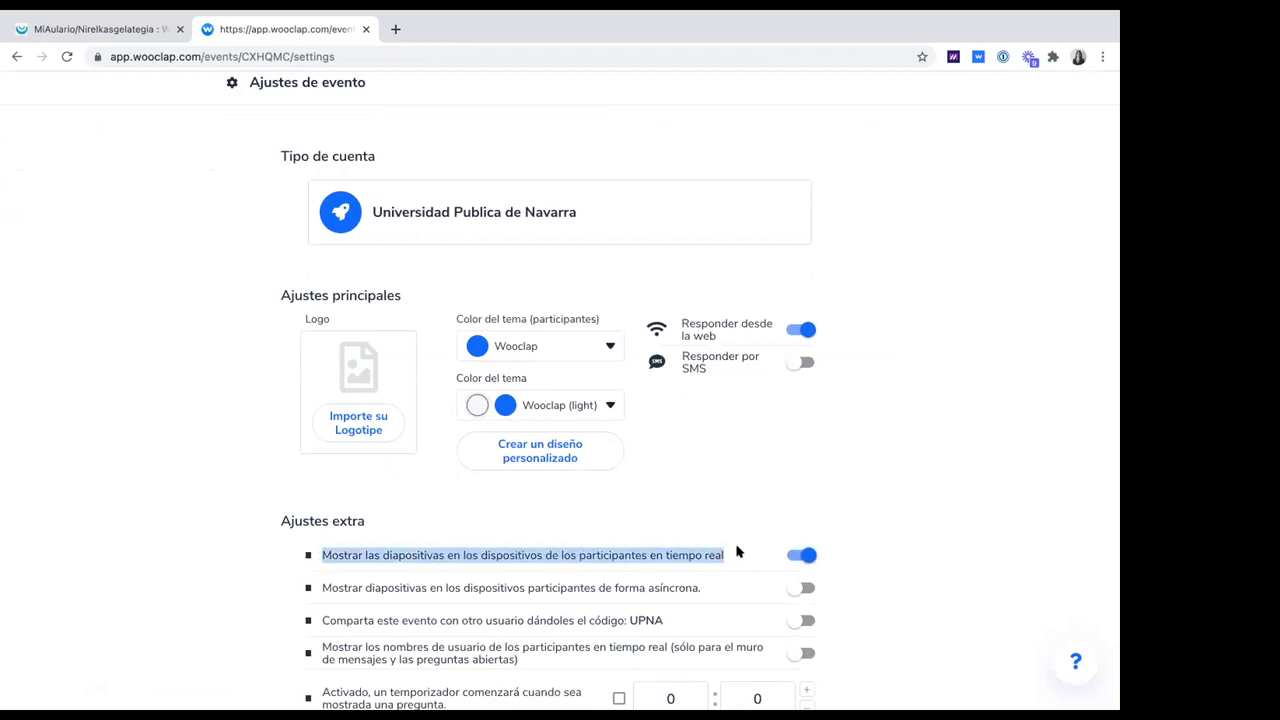
{"action": "scroll", "coordinate": [716, 443], "scroll_direction": "down", "scroll_amount": 1}
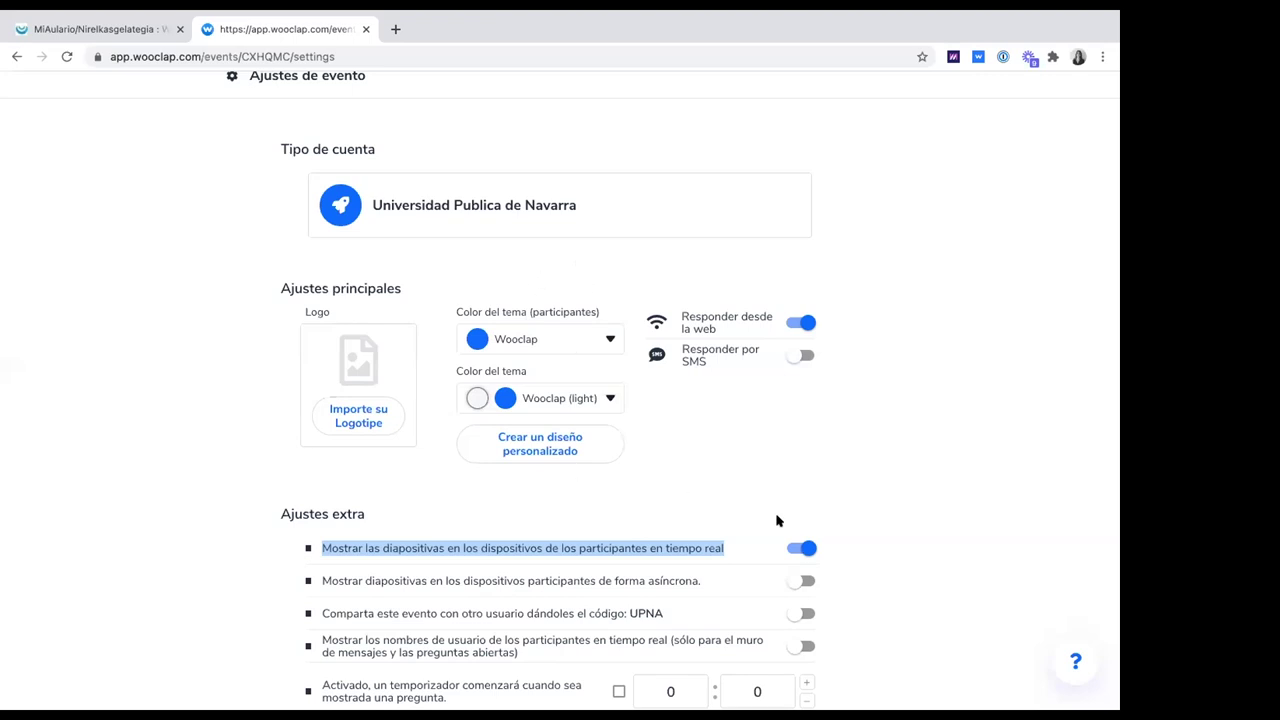
{"action": "scroll", "coordinate": [783, 518], "scroll_direction": "down", "scroll_amount": 1}
{"action": "scroll", "coordinate": [800, 516], "scroll_direction": "down", "scroll_amount": 5}
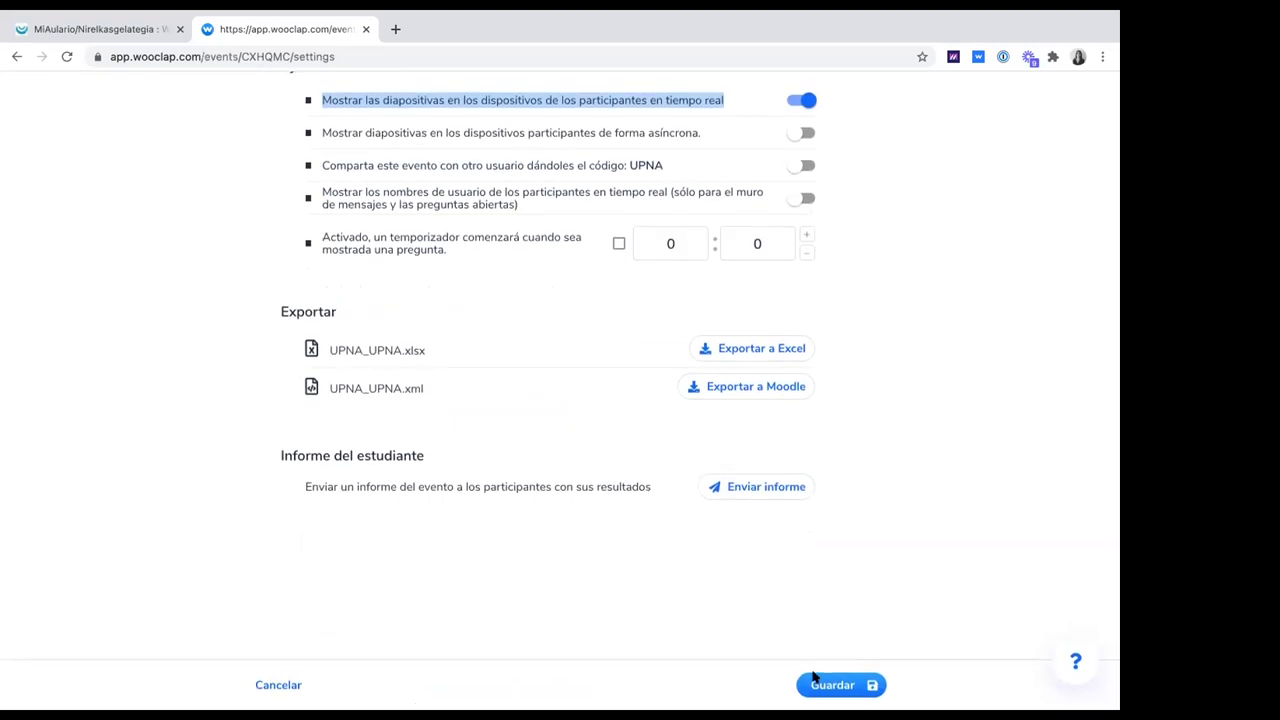
Save the UPNA event settings, returning to its interactions with Tutorial ES (1).pdf at slide 15
{"action": "left_click", "coordinate": [834, 686]}
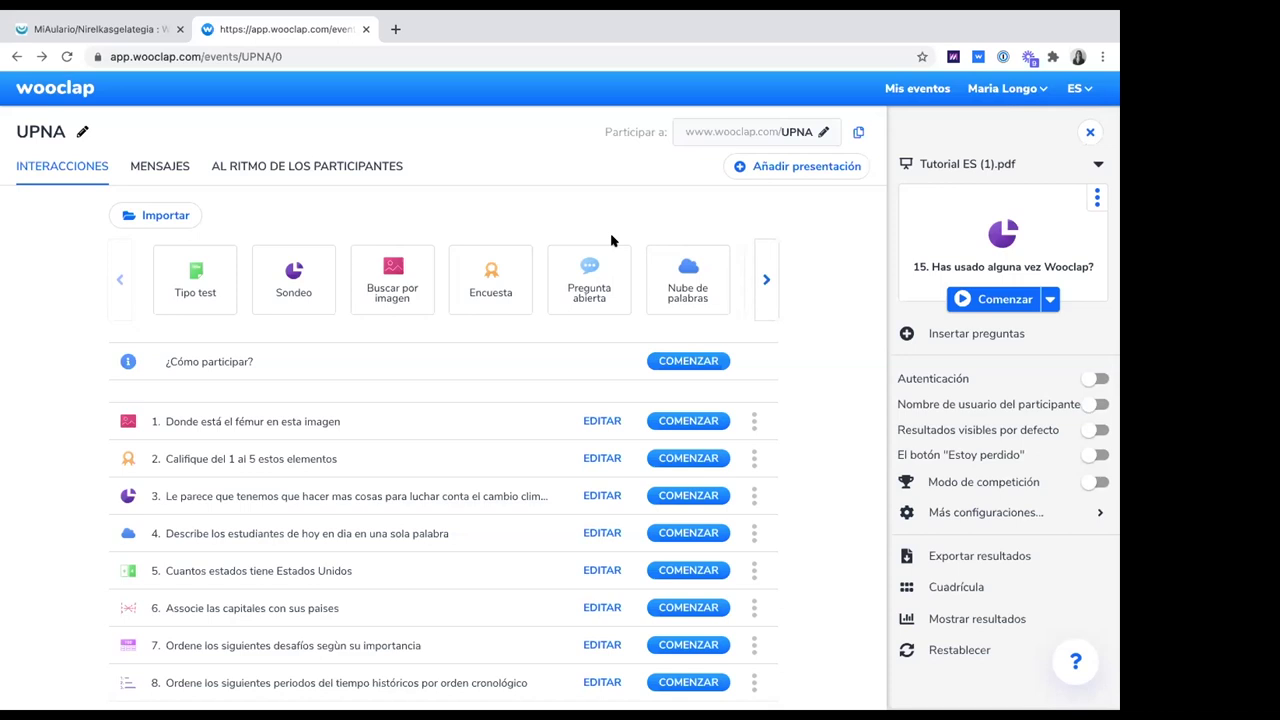
{"action": "left_click", "coordinate": [797, 133]}
{"action": "left_click", "coordinate": [821, 138]}
Present the UPNA event from question 15 and advance to the Table 4 learning-techniques slide
{"action": "left_click", "coordinate": [1001, 300]}
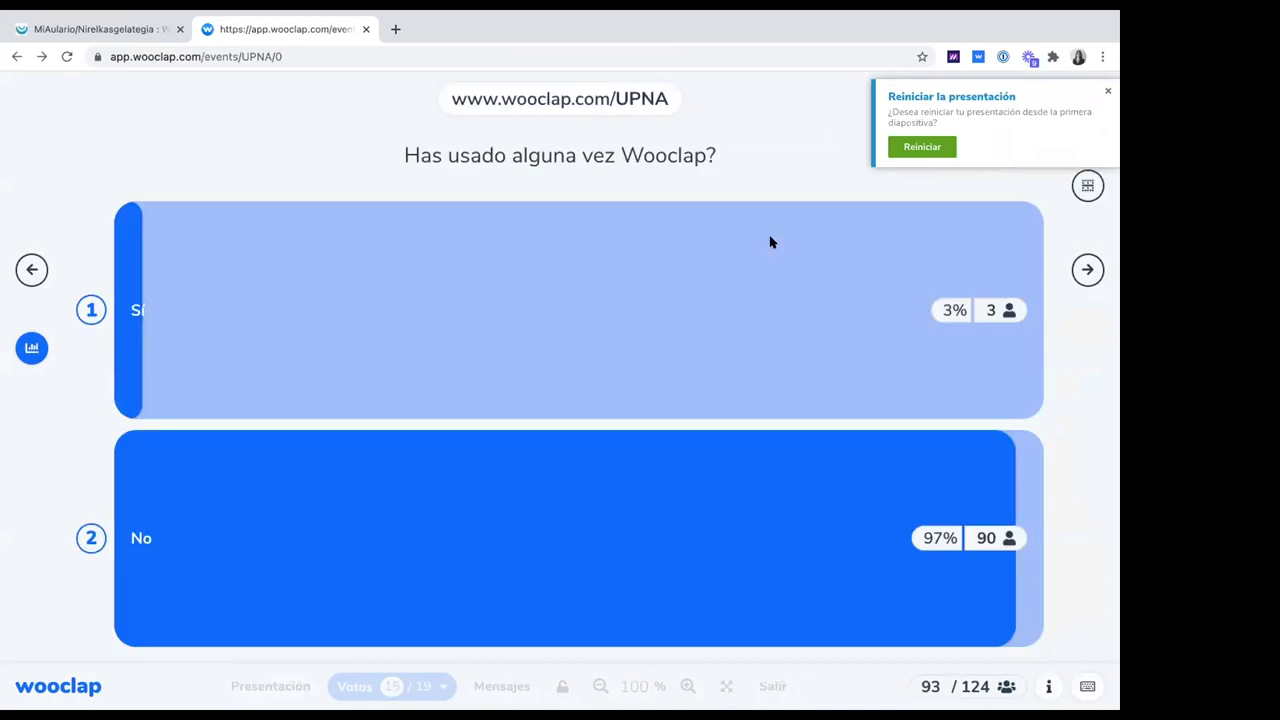
{"action": "key", "text": "Right"}
{"action": "key", "text": "Right"}
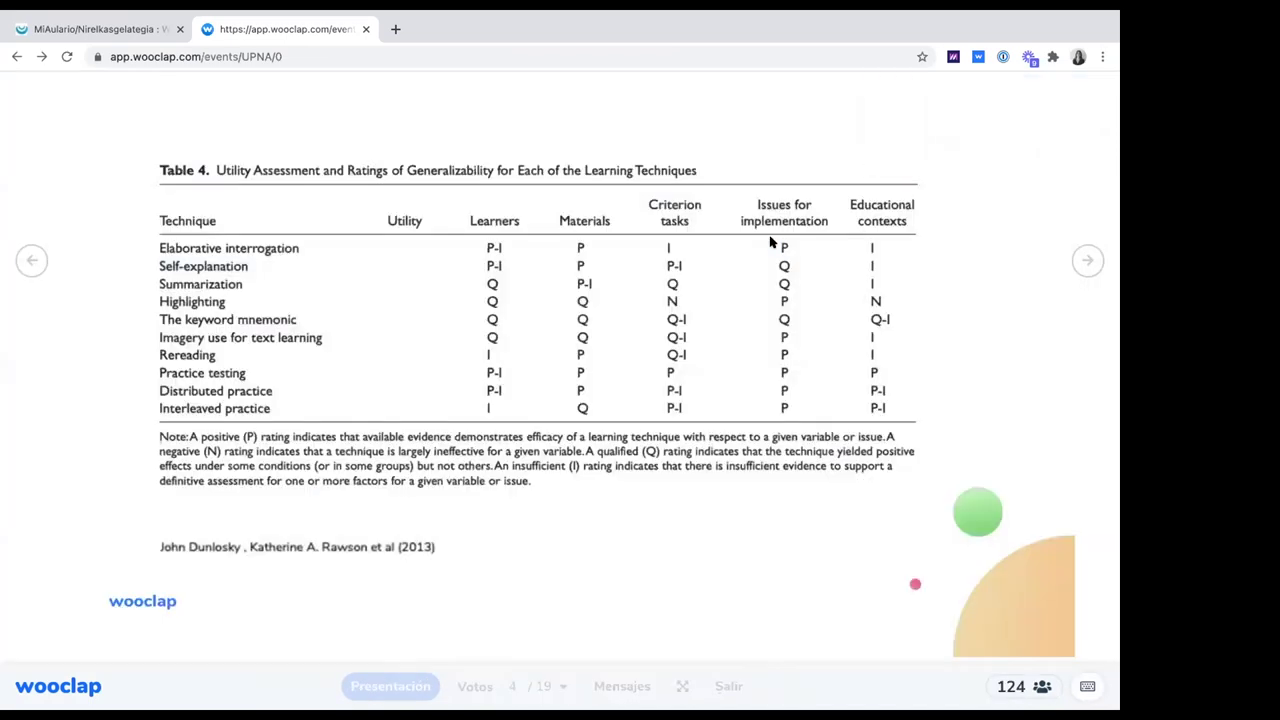
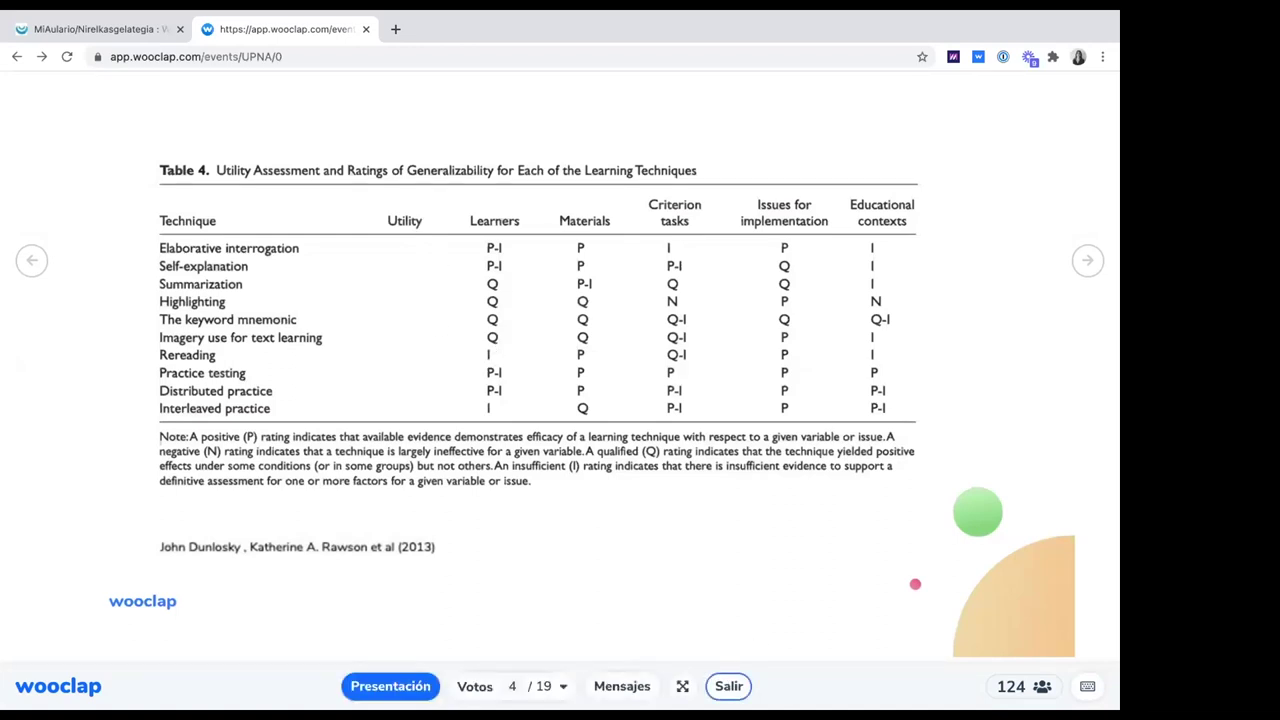
Exit the presentation to show the UPNA event's question list with Tutorial ES (1).pdf attached
{"action": "key", "text": "Escape"}
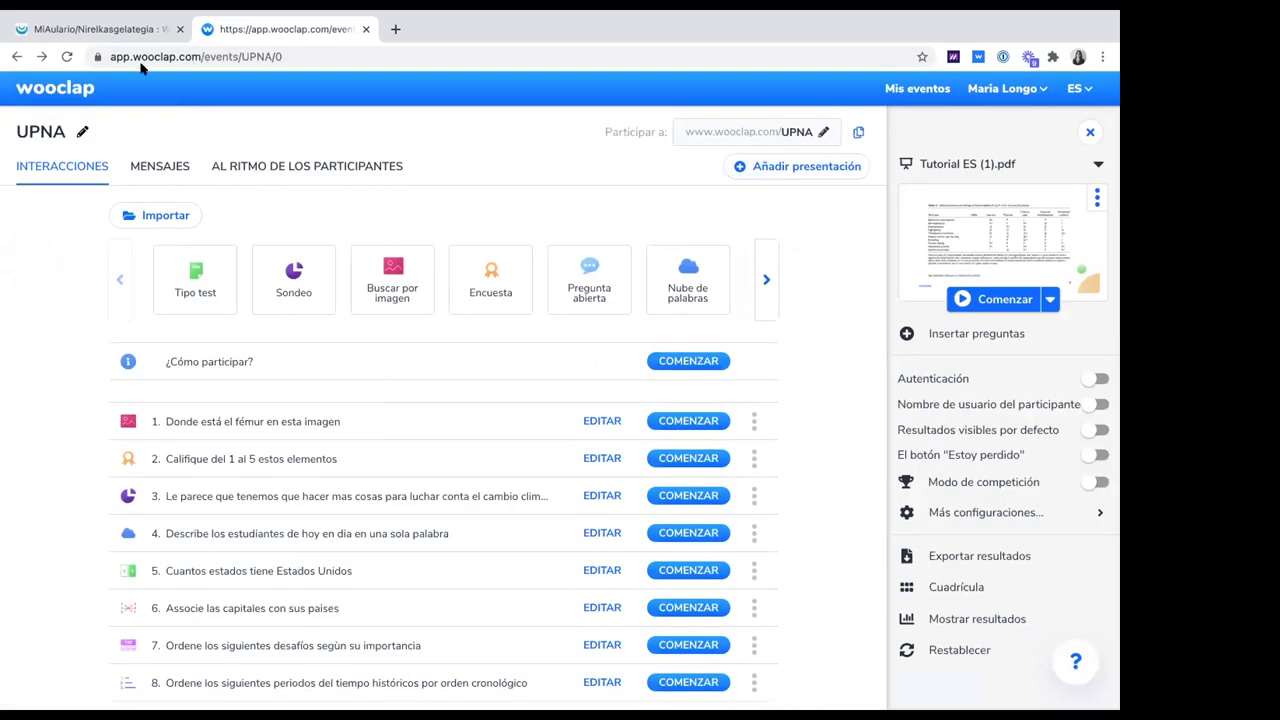
{"action": "left_click", "coordinate": [122, 58]}
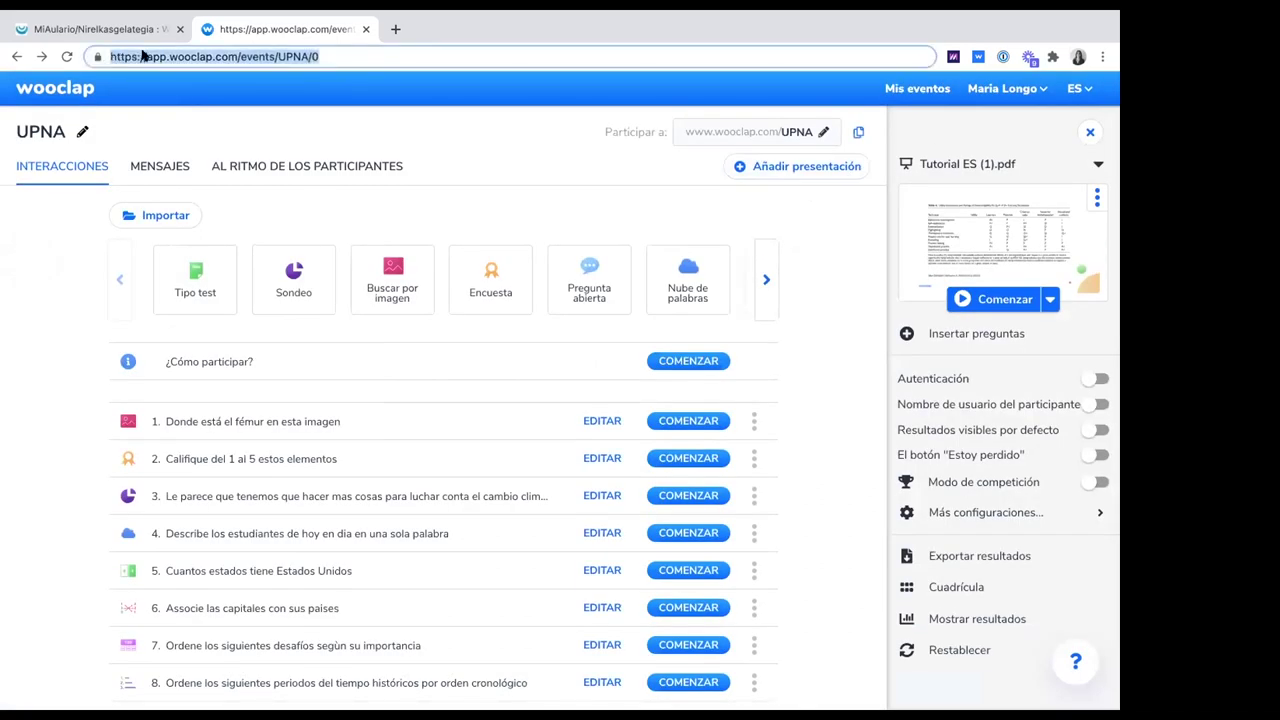
Go to Mis eventos to list all five events, including UPNA and Clase 10 Febrero
{"action": "left_click", "coordinate": [933, 90]}
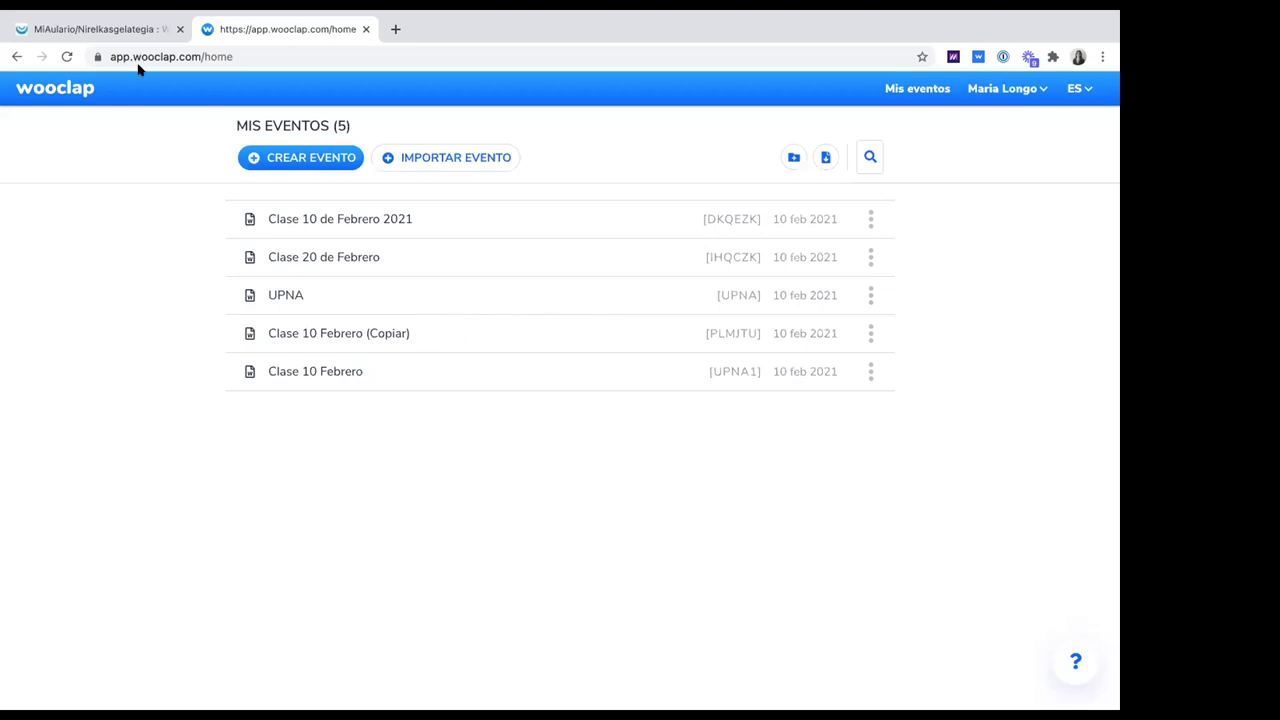
In MiAulario's Lección de prueba, open the 'Clase 10 de Febrero' Wooclap item
{"action": "left_click", "coordinate": [114, 29]}
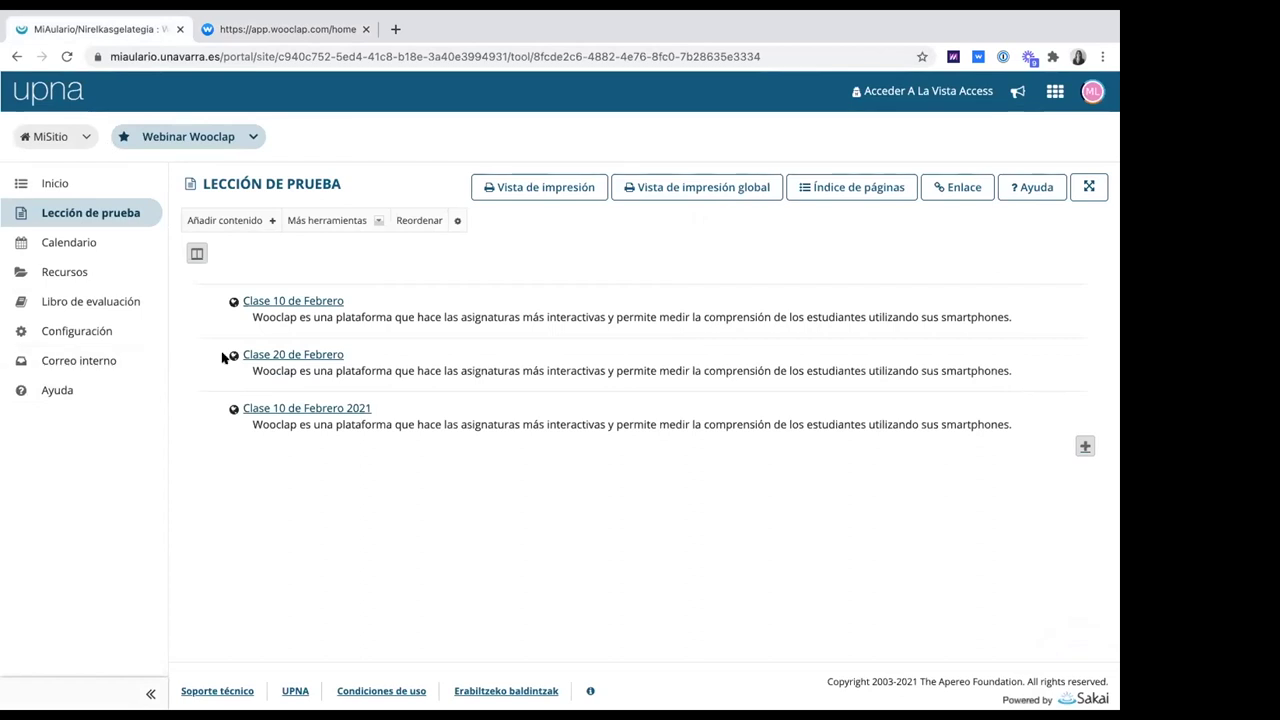
{"action": "scroll", "coordinate": [283, 296], "scroll_direction": "down", "scroll_amount": 1}
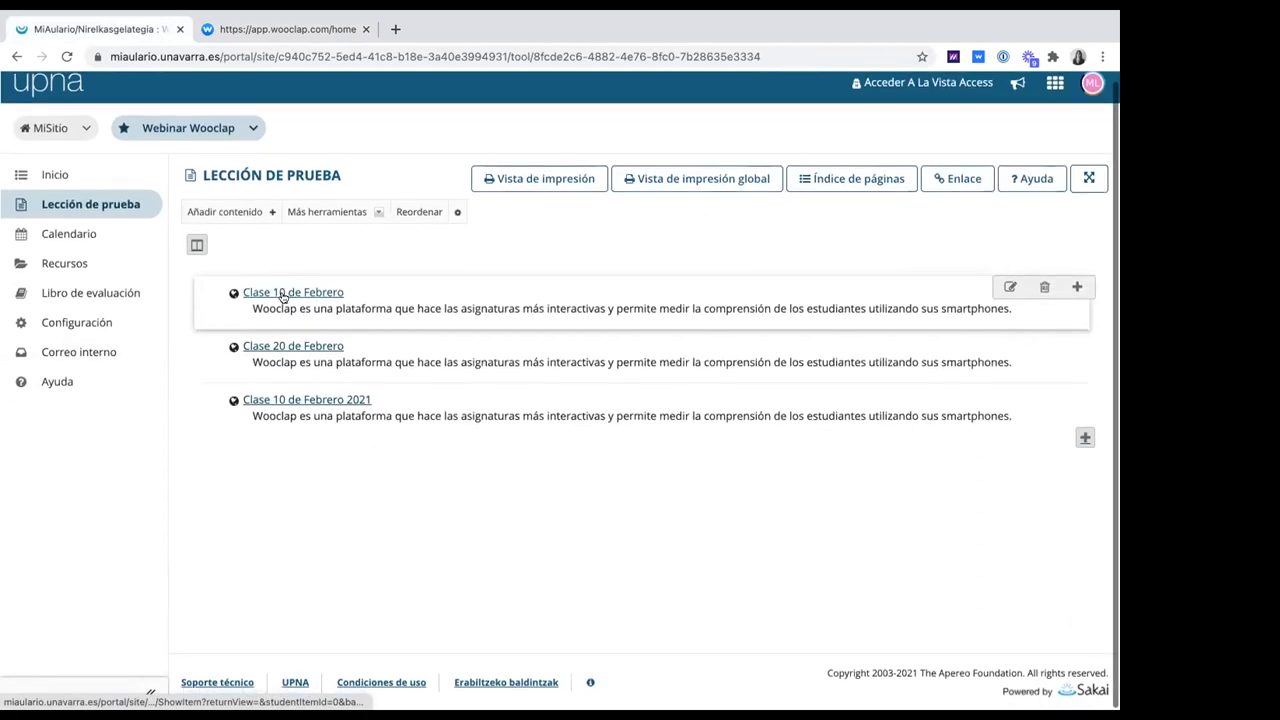
{"action": "left_click", "coordinate": [279, 293]}
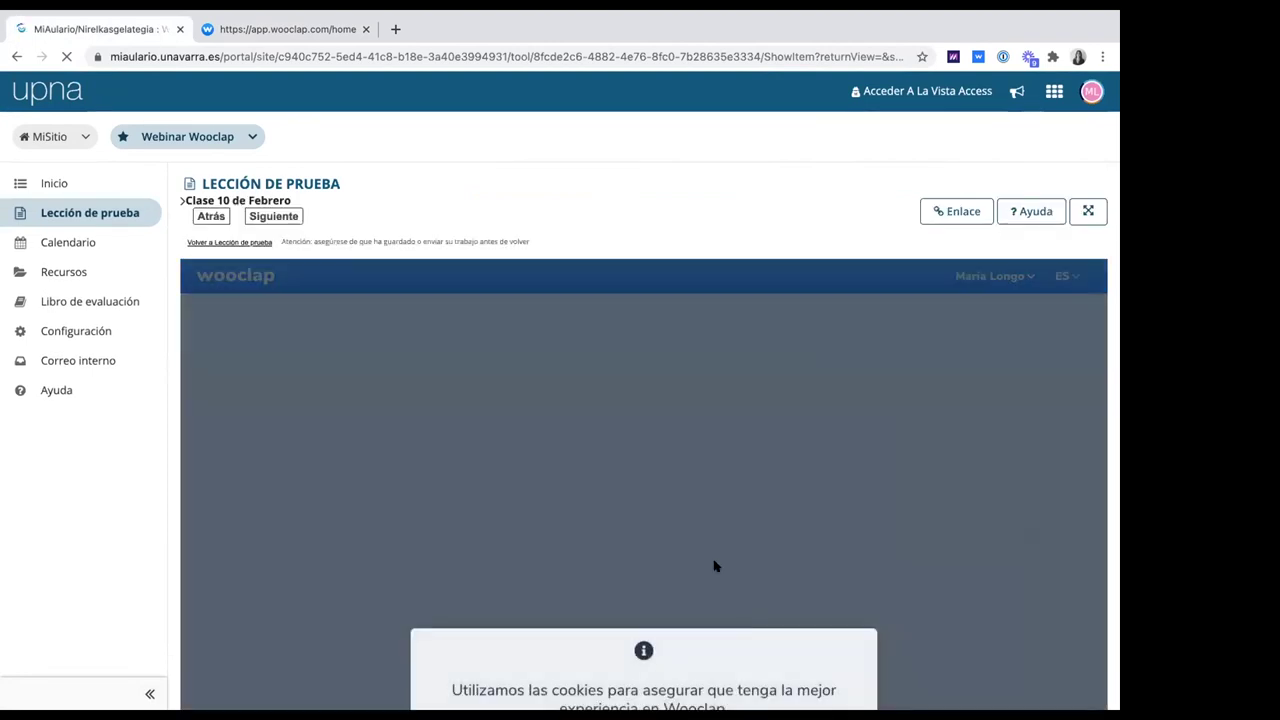
{"action": "scroll", "coordinate": [723, 640], "scroll_direction": "down", "scroll_amount": 2}
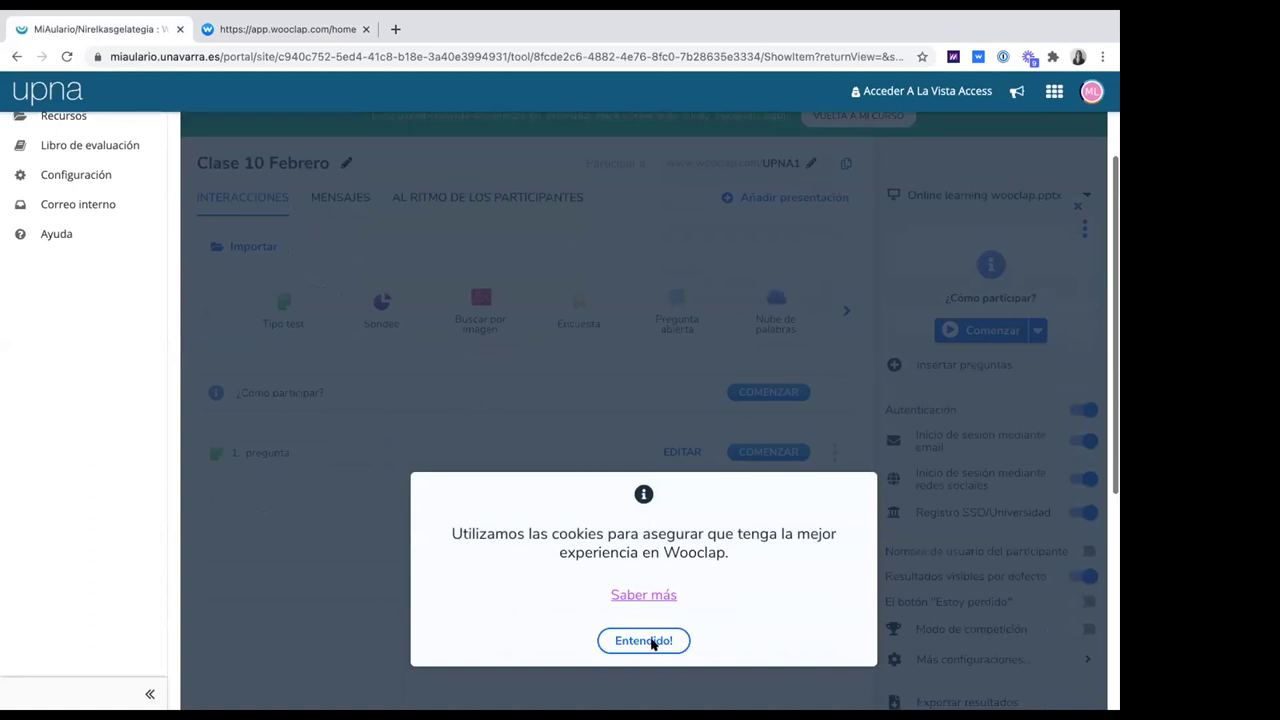
Dismiss the cookie notice with 'Entendido!' and open the event's 'Más configuraciones...' settings
{"action": "left_click", "coordinate": [651, 643]}
{"action": "left_click", "coordinate": [967, 657]}
{"action": "scroll", "coordinate": [837, 514], "scroll_direction": "down", "scroll_amount": 2}
{"action": "scroll", "coordinate": [835, 515], "scroll_direction": "down", "scroll_amount": 2}
In the Exportar section, synchronise the Clase 10 Febrero results with the LMS
{"action": "left_click_drag", "start_coordinate": [355, 607], "coordinate": [443, 600]}
{"action": "scroll", "coordinate": [437, 590], "scroll_direction": "down", "scroll_amount": 3}
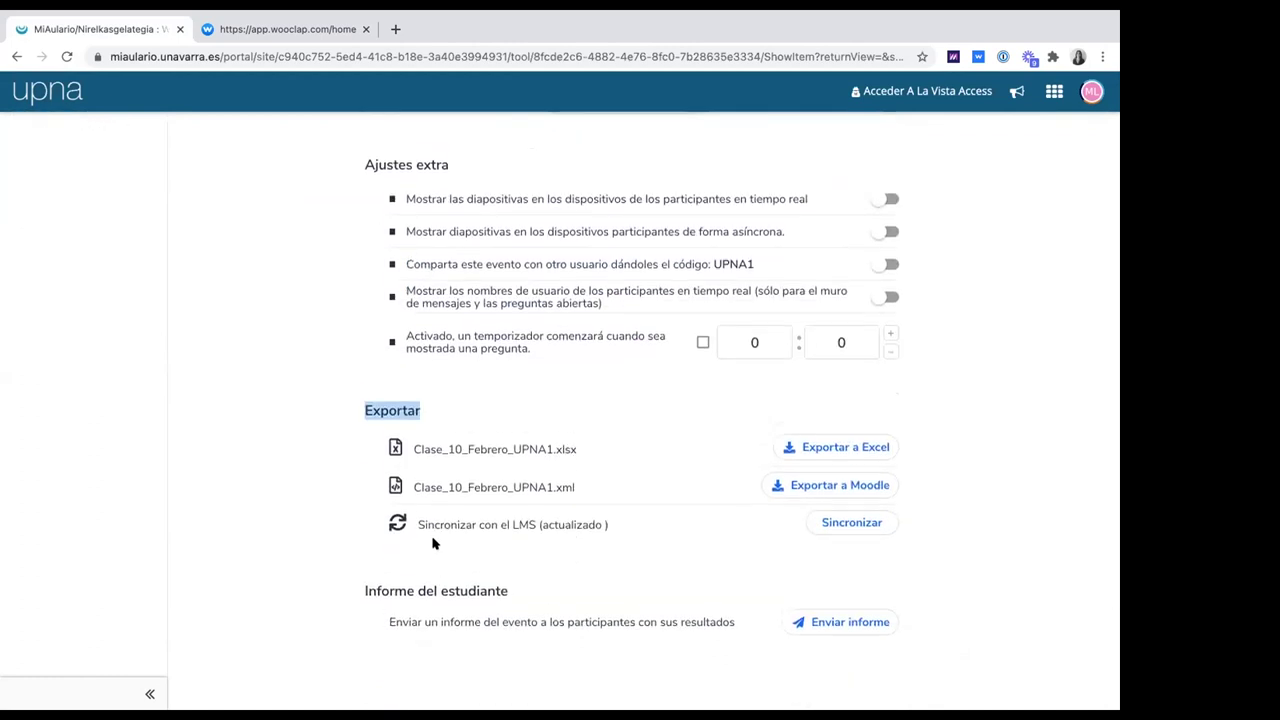
{"action": "left_click_drag", "start_coordinate": [418, 524], "coordinate": [608, 524]}
{"action": "left_click", "coordinate": [851, 522]}
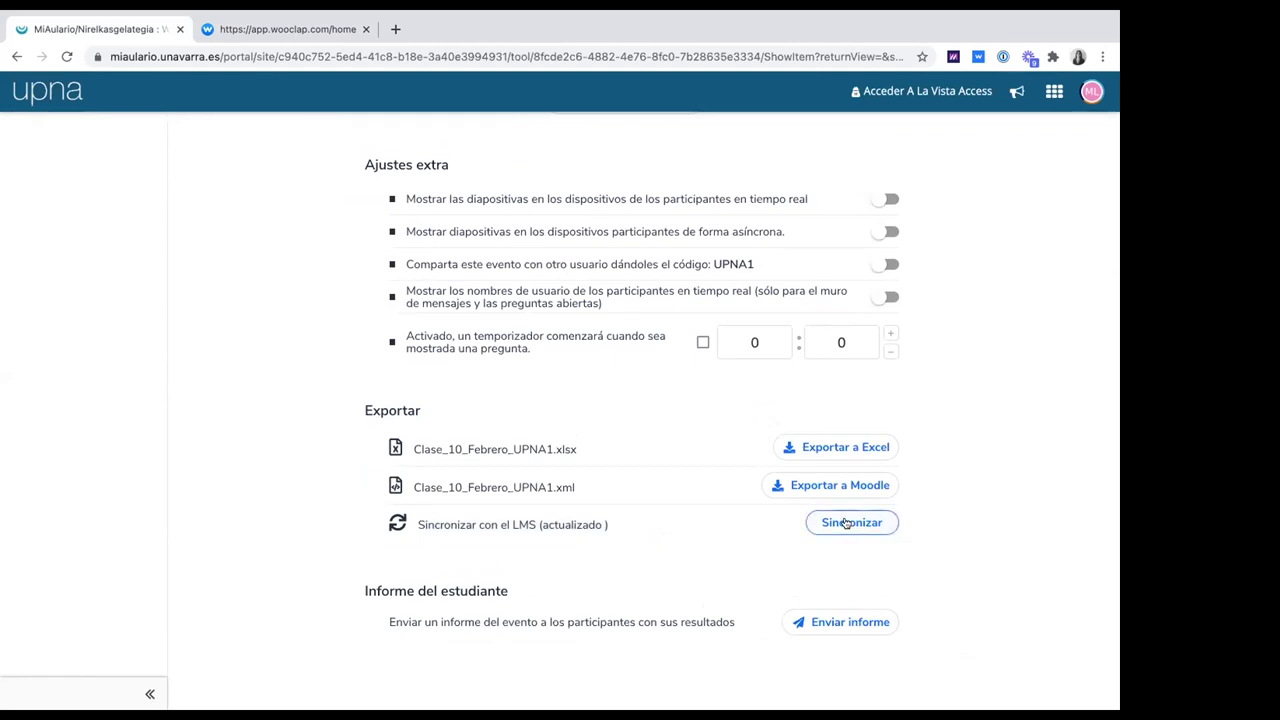
{"action": "left_click", "coordinate": [712, 545]}
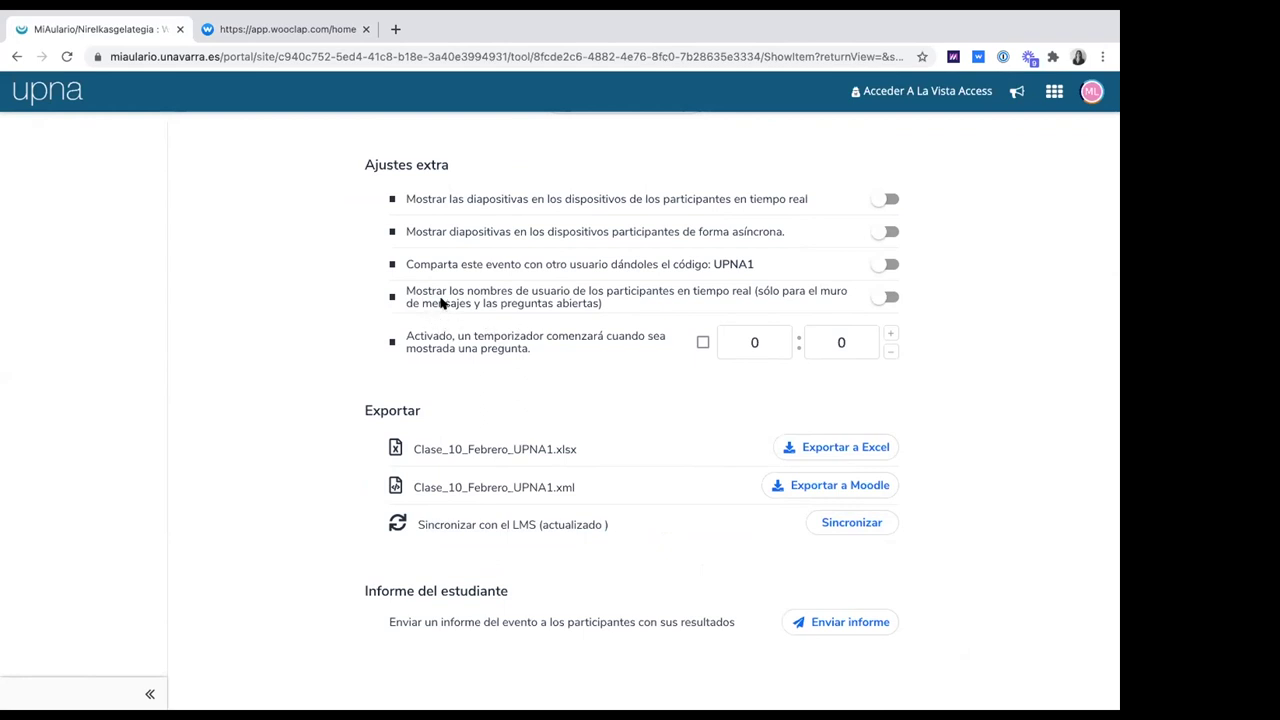
{"action": "scroll", "coordinate": [280, 270], "scroll_direction": "up", "scroll_amount": 4}
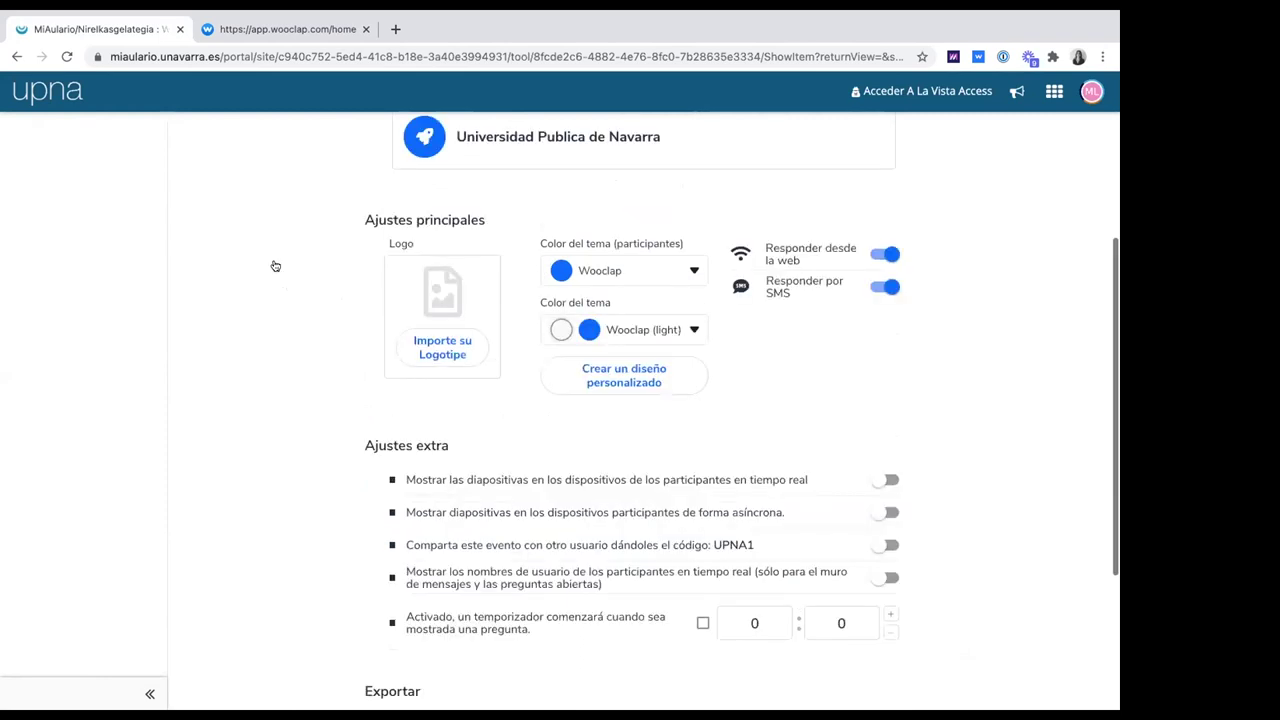
{"action": "scroll", "coordinate": [275, 265], "scroll_direction": "up", "scroll_amount": 5}
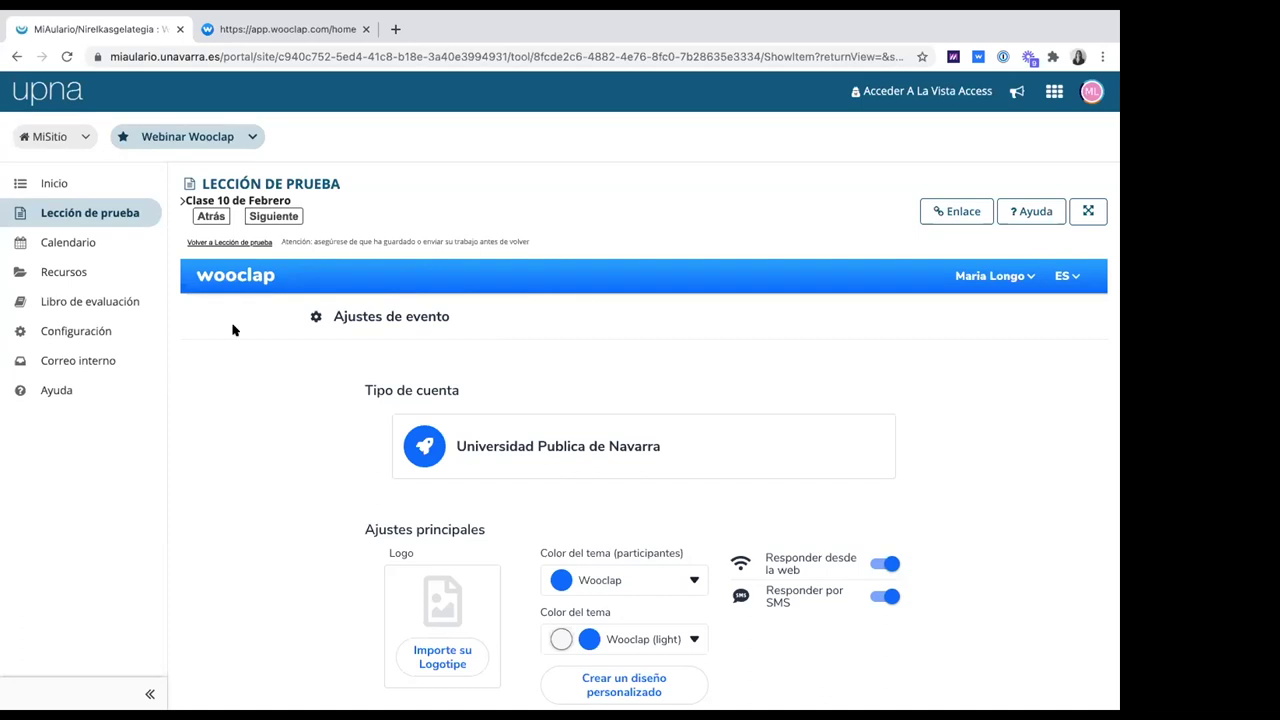
Return to Lección de prueba and choose 'Añadir herramienta externa' from Añadir contenido
{"action": "left_click", "coordinate": [250, 180]}
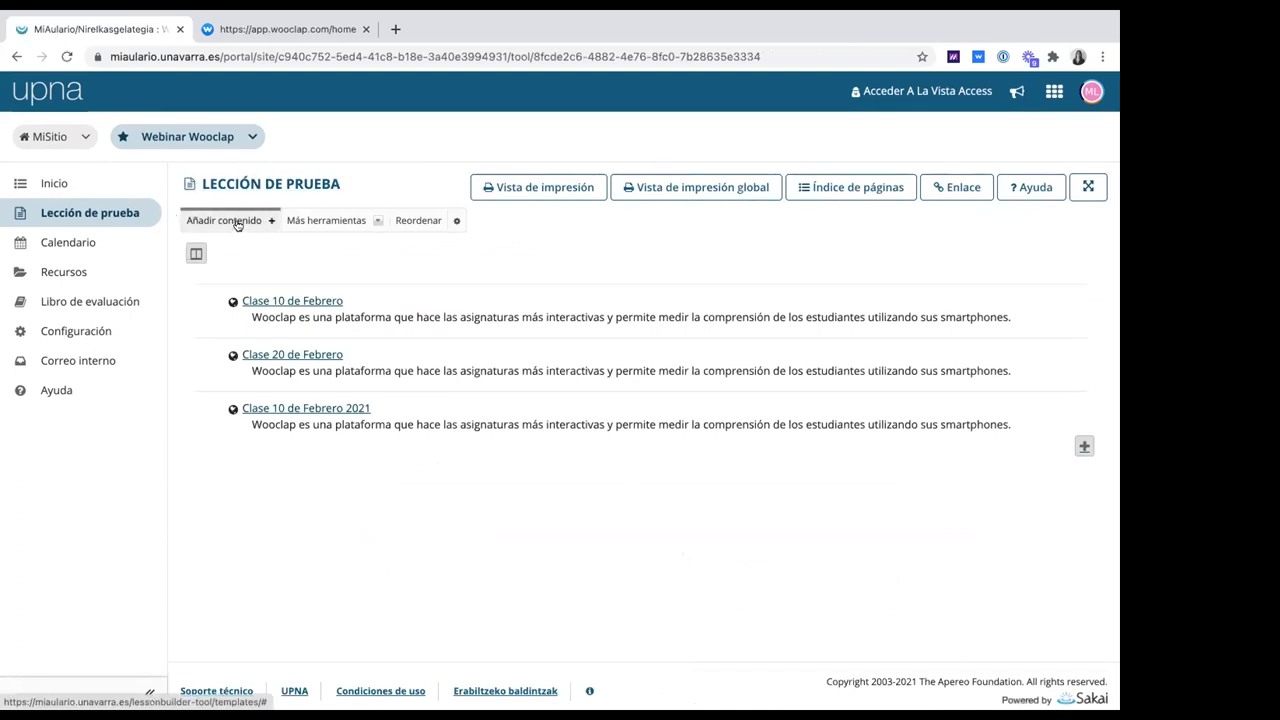
{"action": "left_click", "coordinate": [237, 222]}
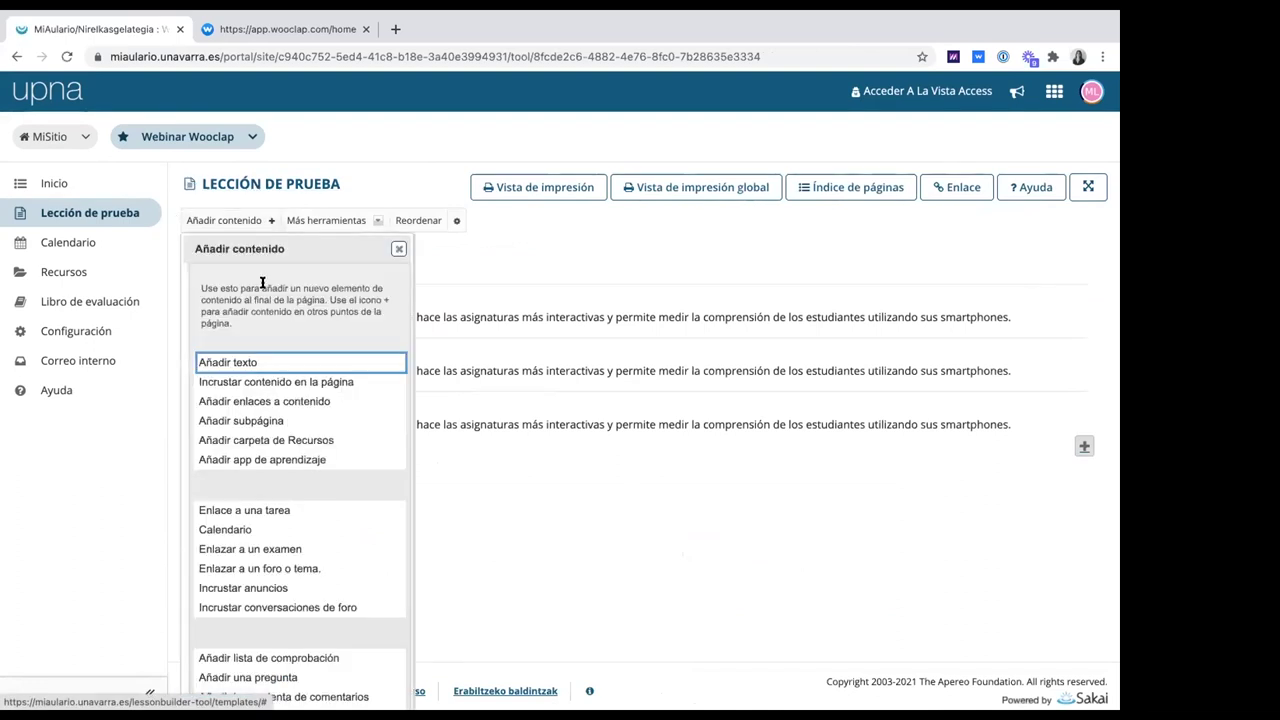
{"action": "scroll", "coordinate": [262, 400], "scroll_direction": "down", "scroll_amount": 2}
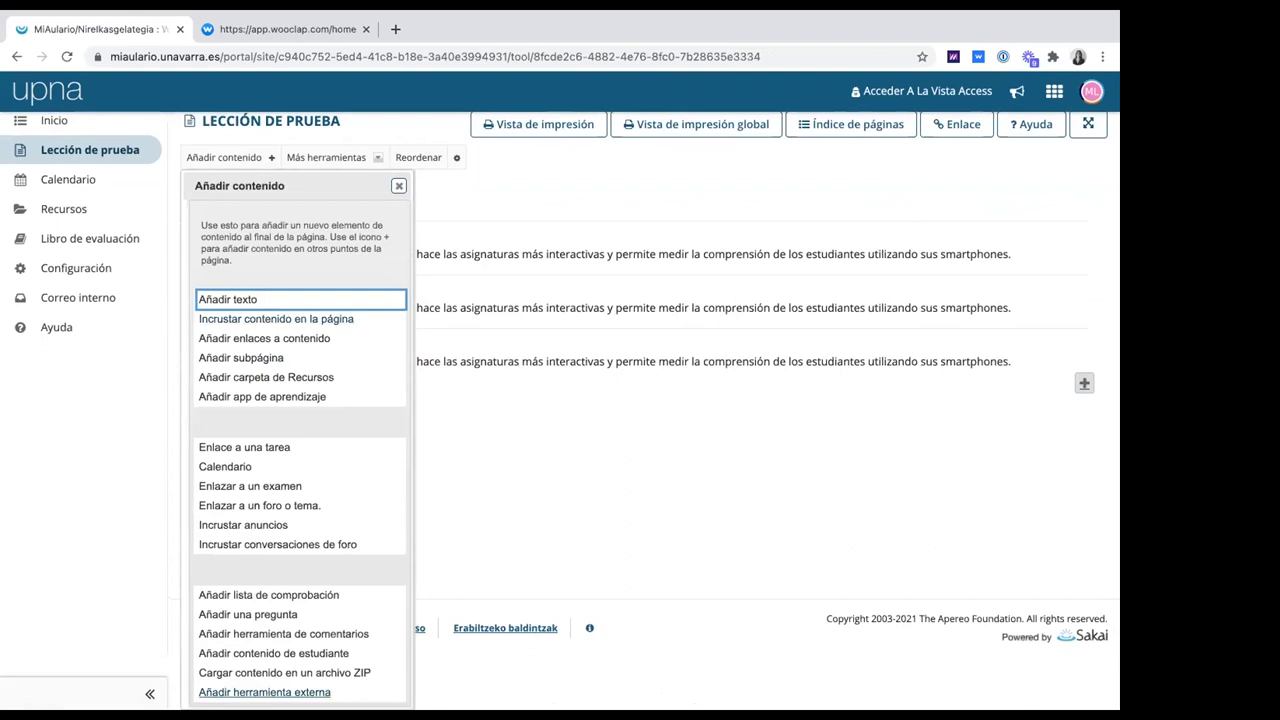
{"action": "left_click", "coordinate": [248, 686]}
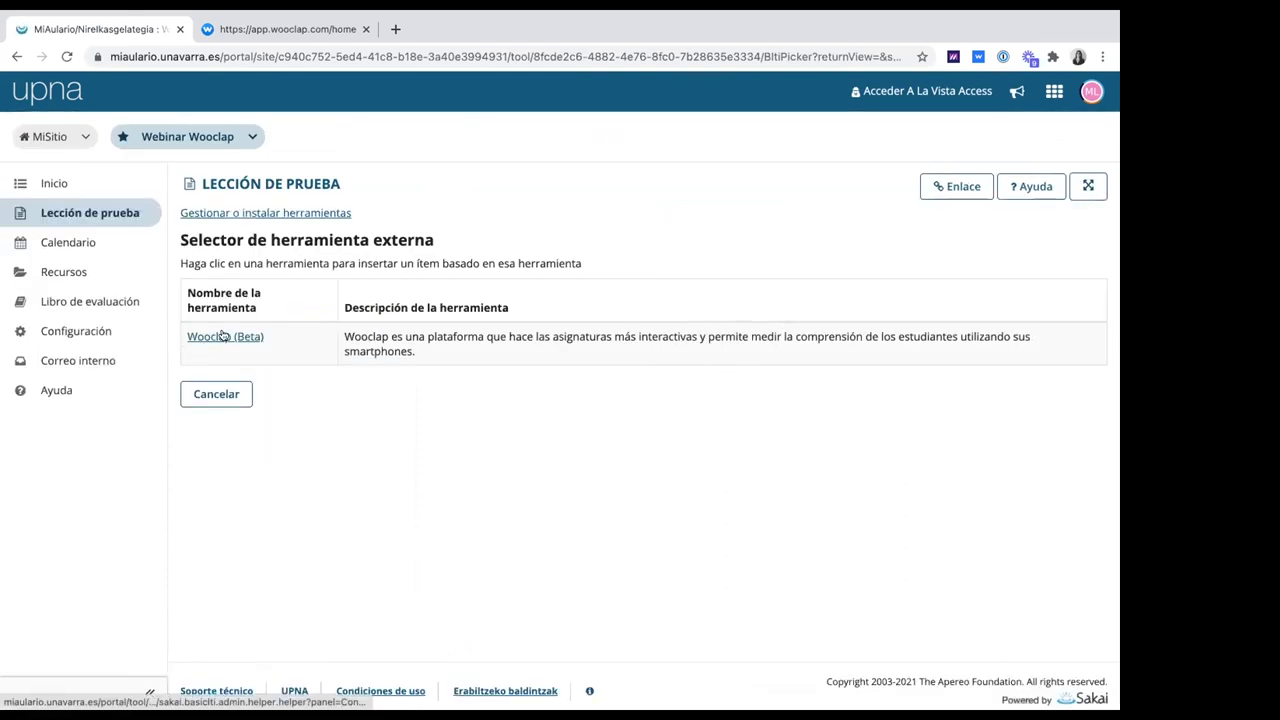
Add a Wooclap (Beta) item titled 'Prueba' to the lesson and save it
{"action": "left_click", "coordinate": [225, 338]}
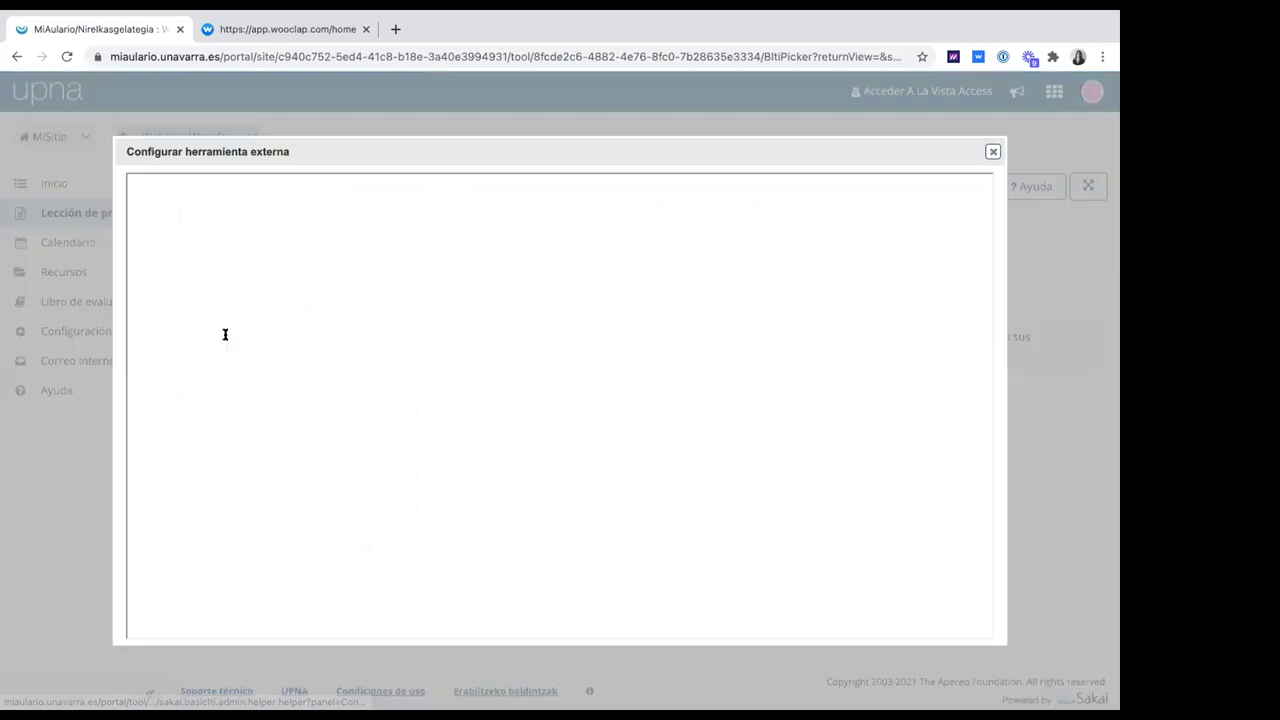
{"action": "left_click", "coordinate": [197, 386]}
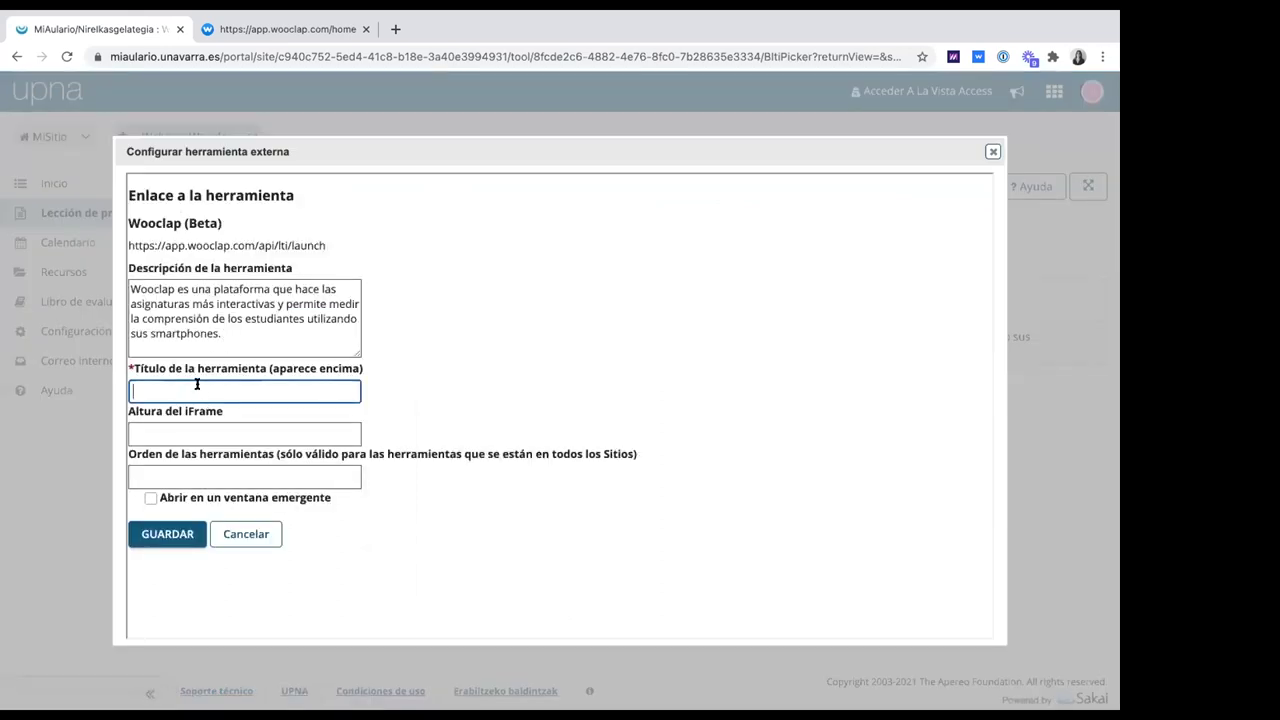
{"action": "type", "text": "Prueba"}
{"action": "left_click", "coordinate": [170, 537]}
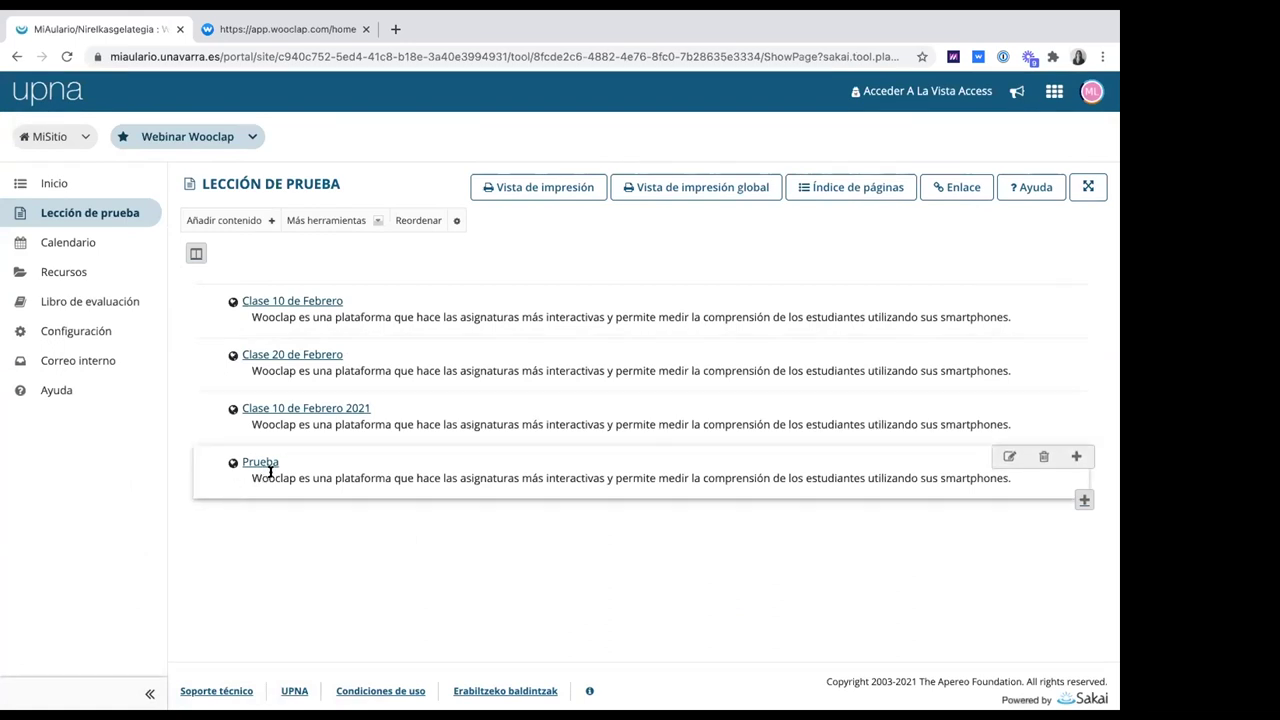
{"action": "left_click", "coordinate": [260, 462]}
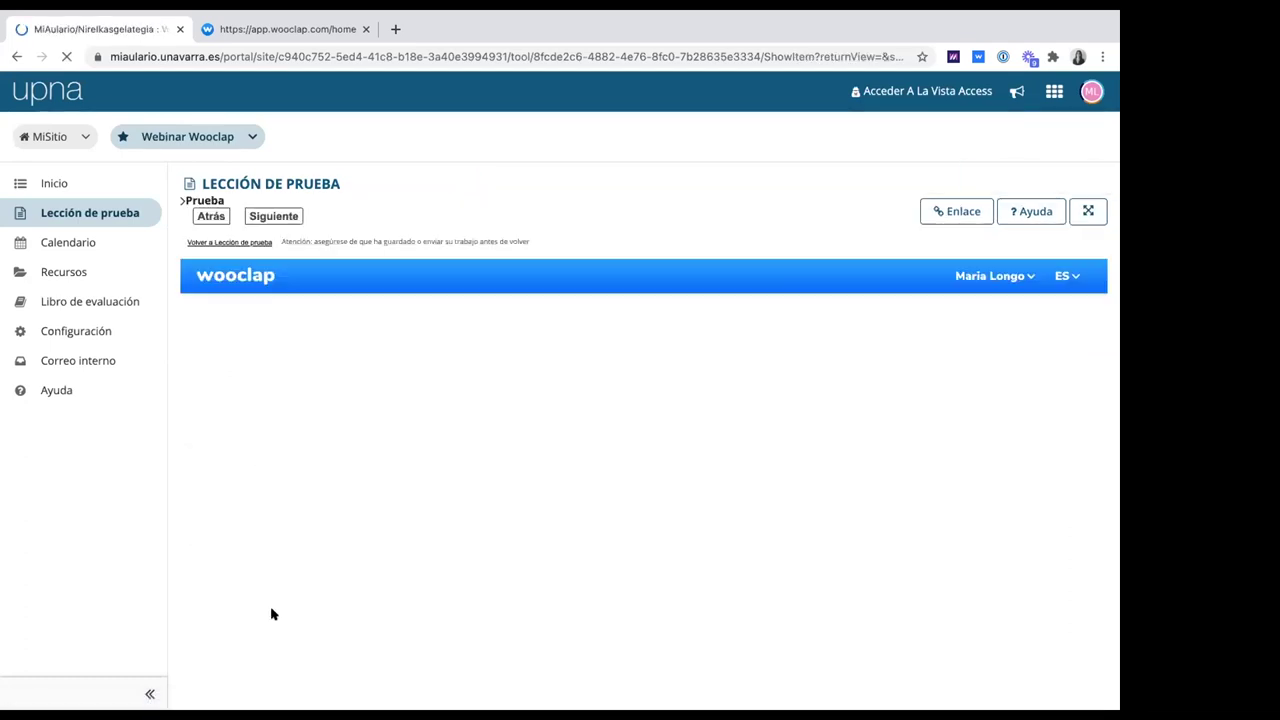
{"action": "scroll", "coordinate": [640, 676], "scroll_direction": "down", "scroll_amount": 2}
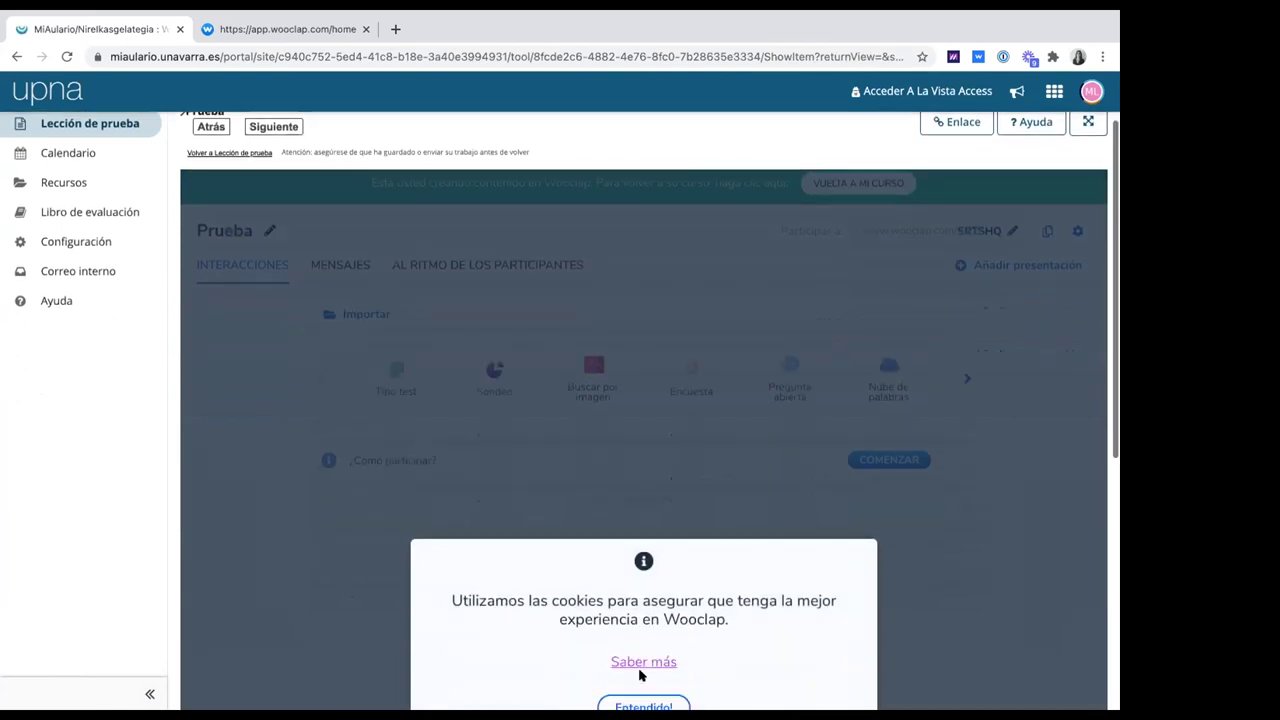
{"action": "scroll", "coordinate": [640, 676], "scroll_direction": "down", "scroll_amount": 1}
{"action": "left_click", "coordinate": [663, 668]}
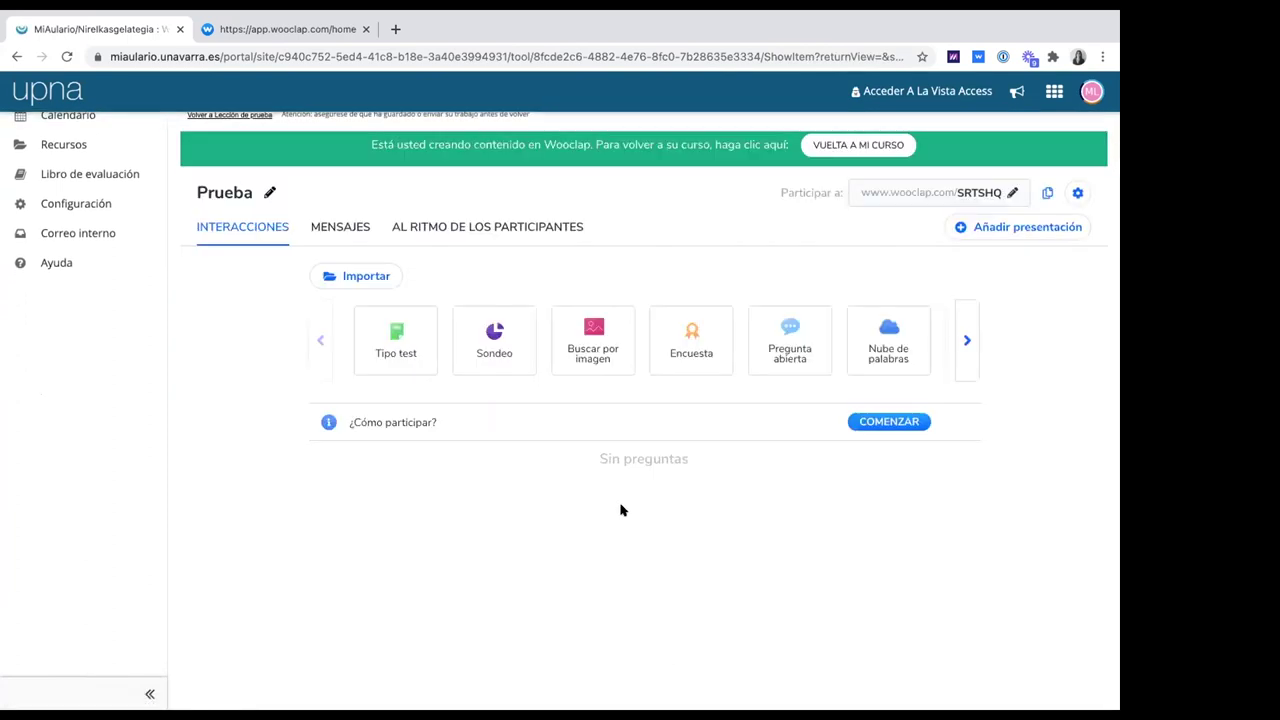
{"action": "scroll", "coordinate": [620, 510], "scroll_direction": "up", "scroll_amount": 1}
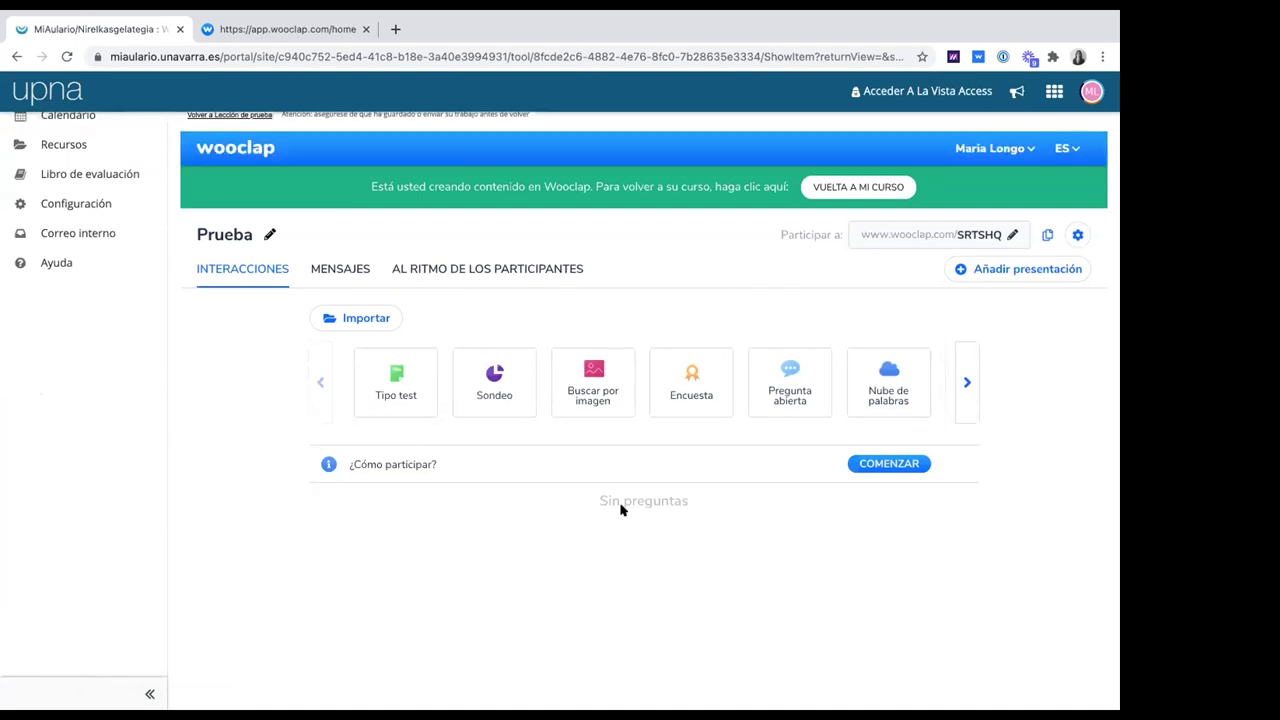
{"action": "scroll", "coordinate": [620, 510], "scroll_direction": "up", "scroll_amount": 3}
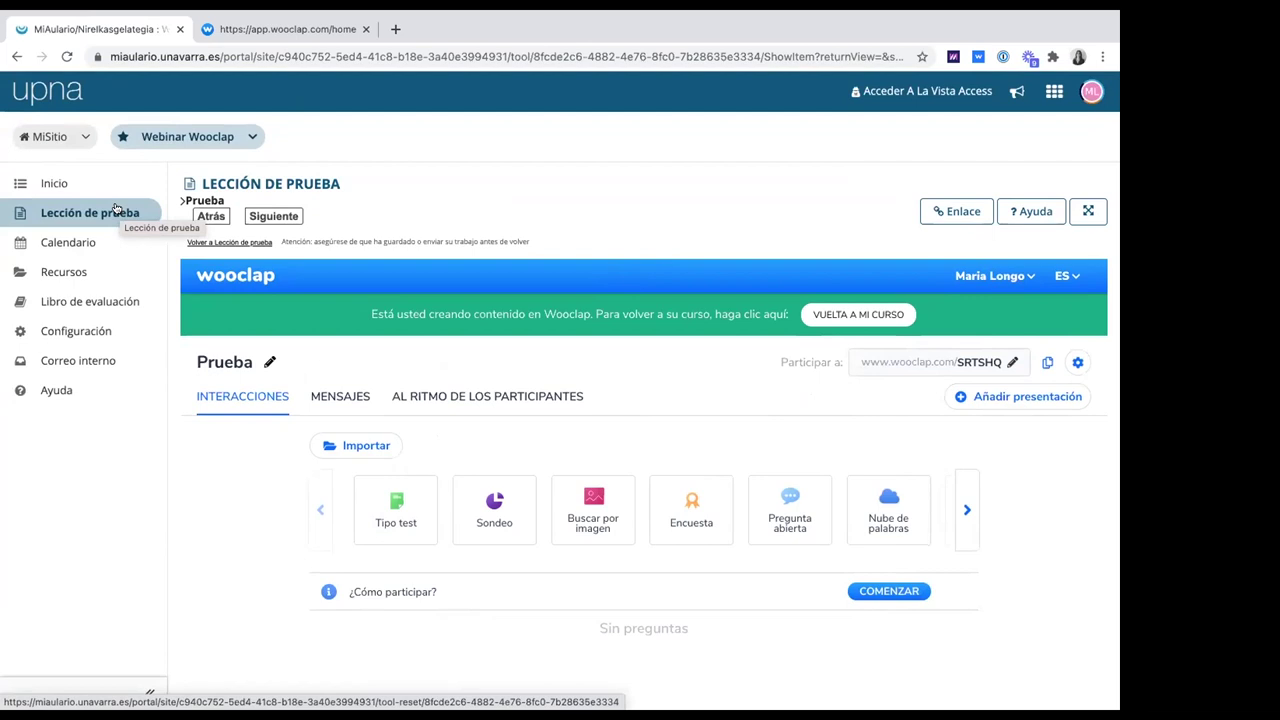
Leave Lección de prueba for the course Calendario, confirming with Quitter
{"action": "left_click", "coordinate": [116, 211]}
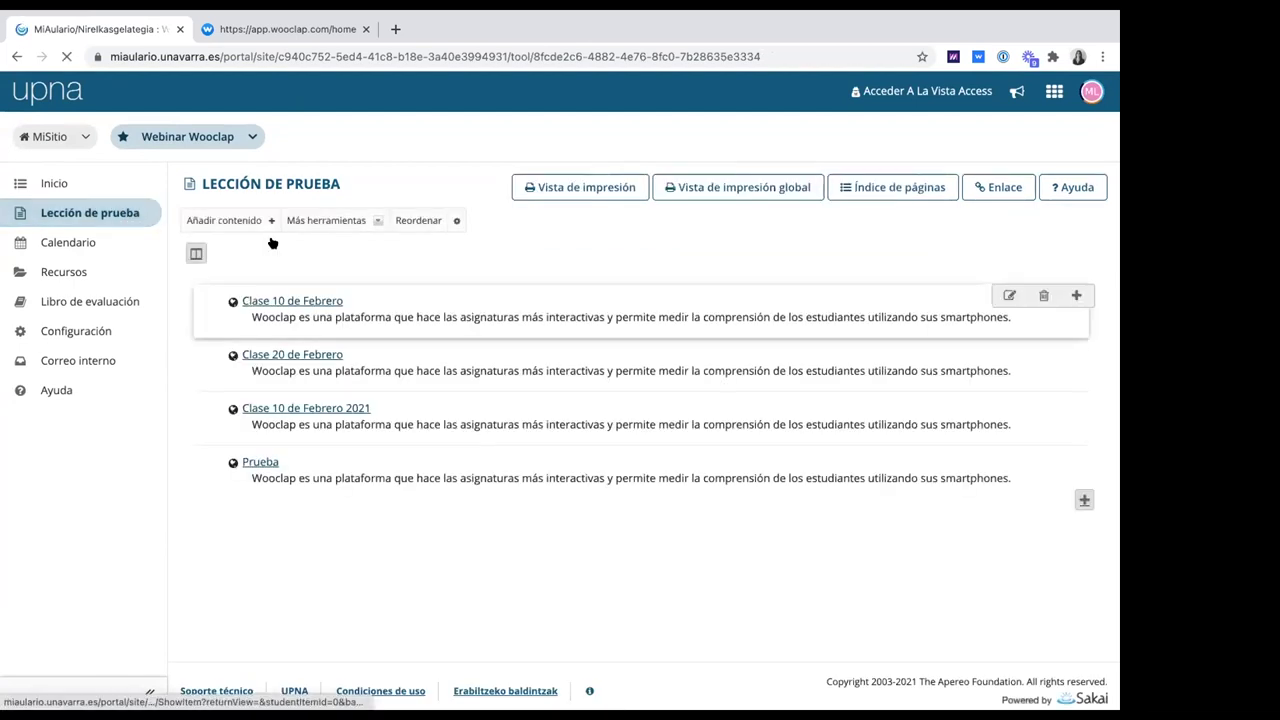
{"action": "left_click", "coordinate": [76, 240]}
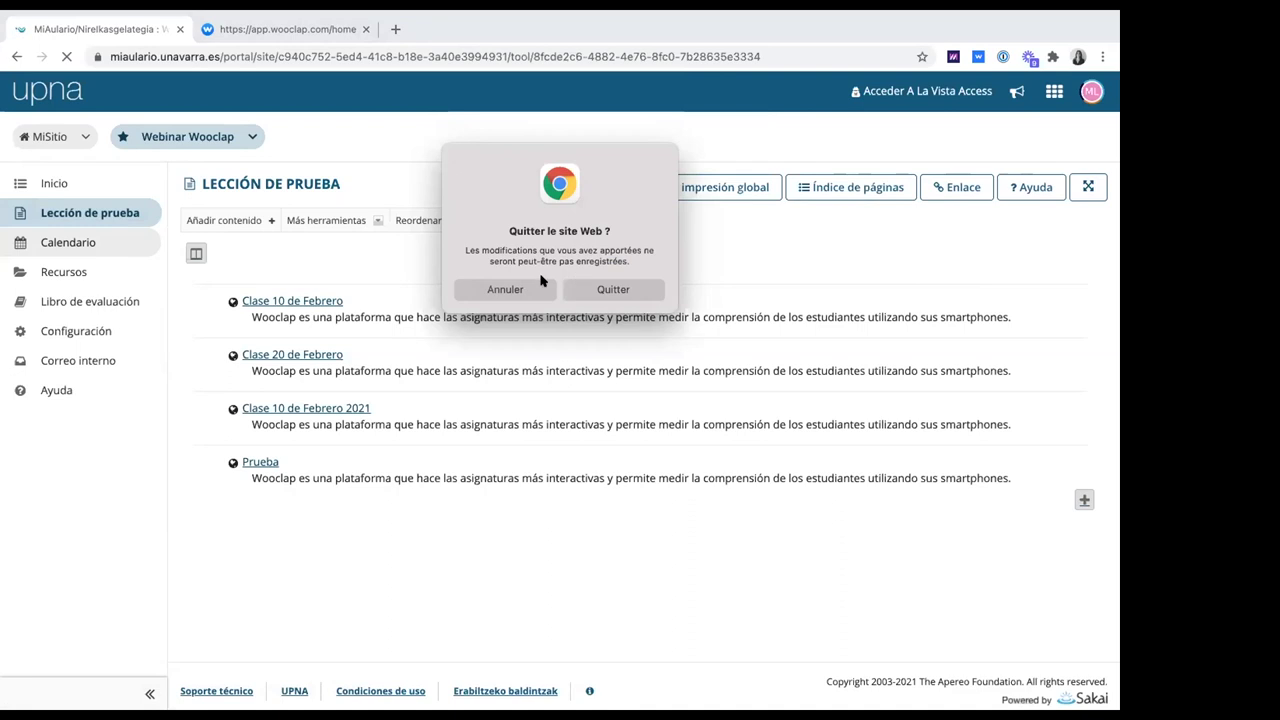
{"action": "left_click", "coordinate": [612, 290]}
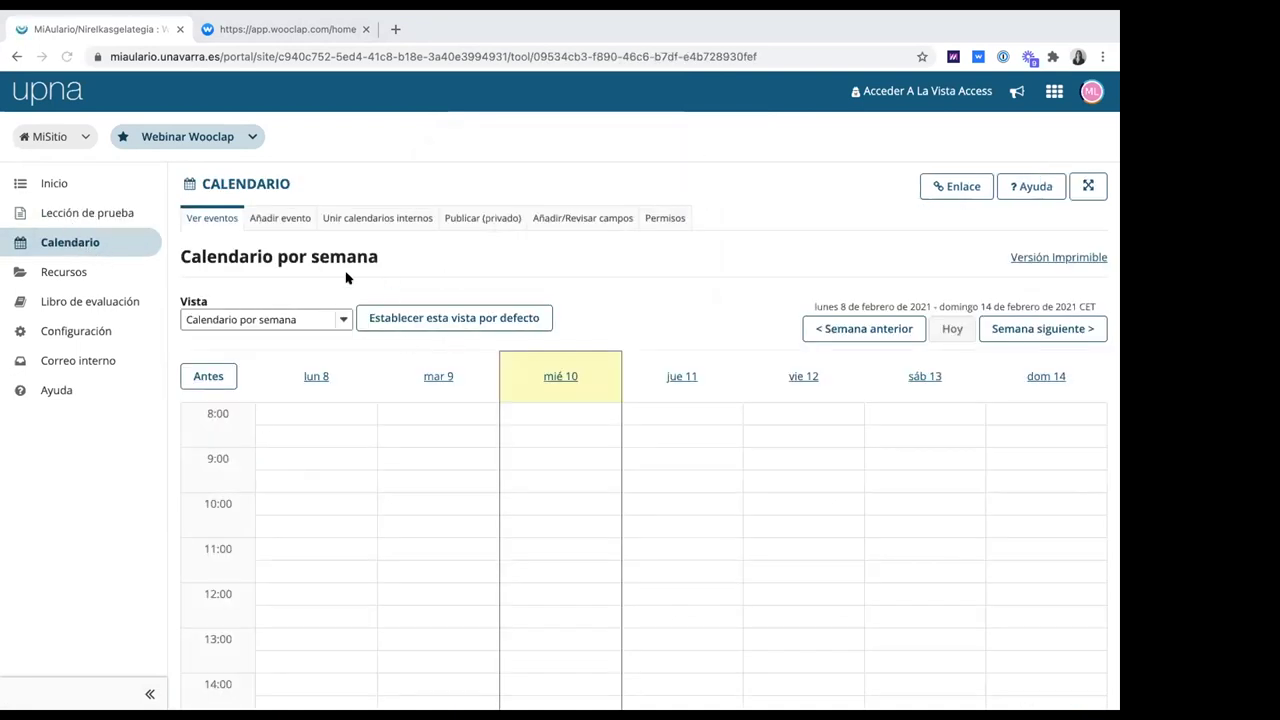
{"action": "scroll", "coordinate": [640, 300], "scroll_direction": "down", "scroll_amount": 3}
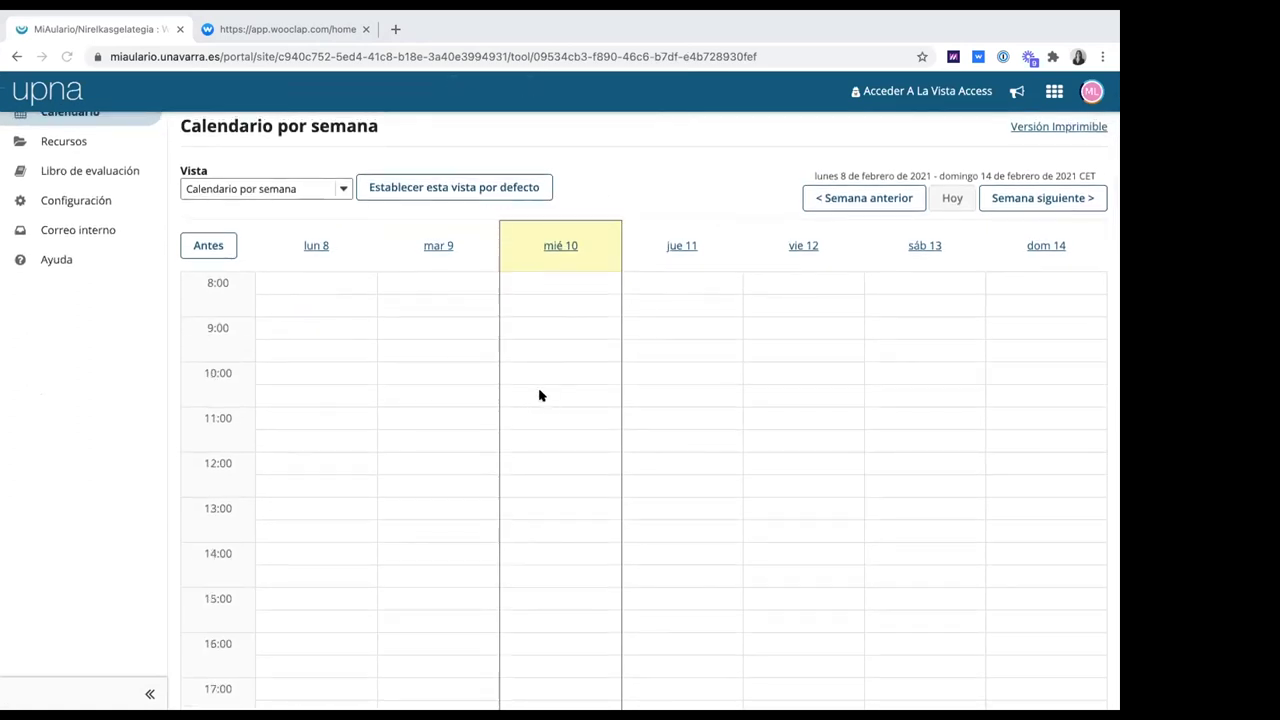
{"action": "scroll", "coordinate": [191, 197], "scroll_direction": "up", "scroll_amount": 2}
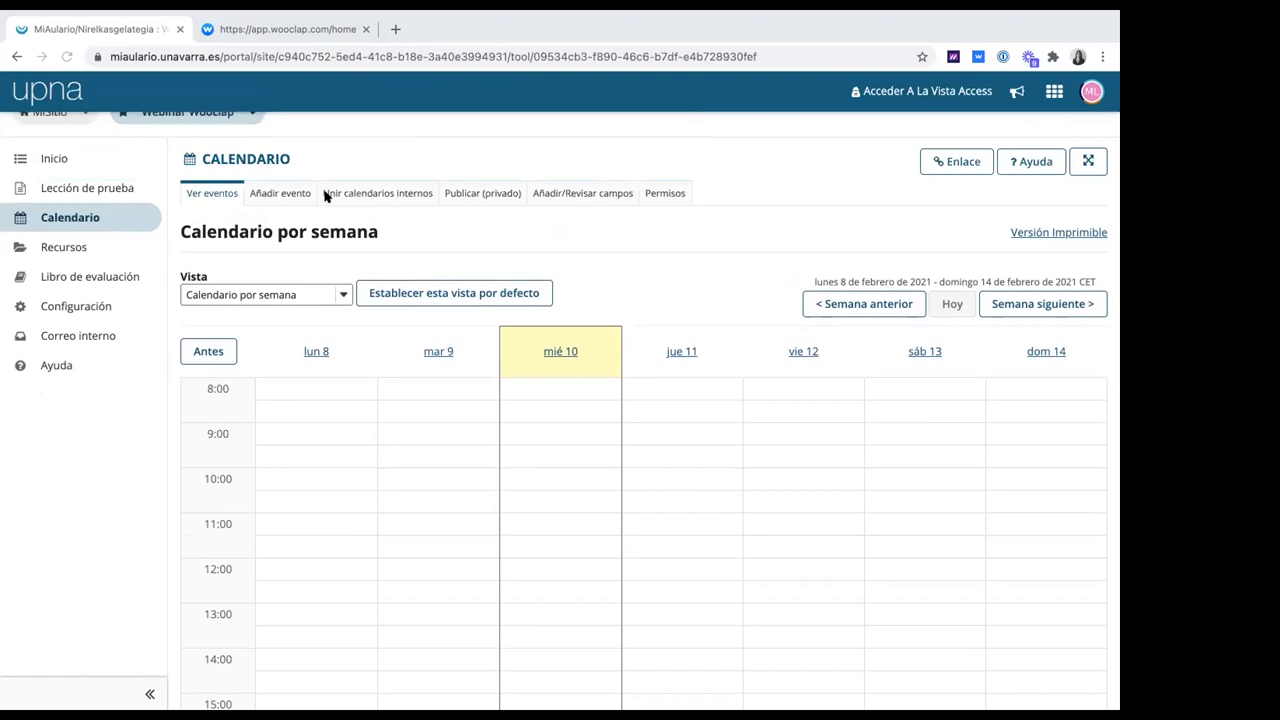
Start a new calendar event and bring up the content item picker for its message
{"action": "left_click", "coordinate": [292, 193]}
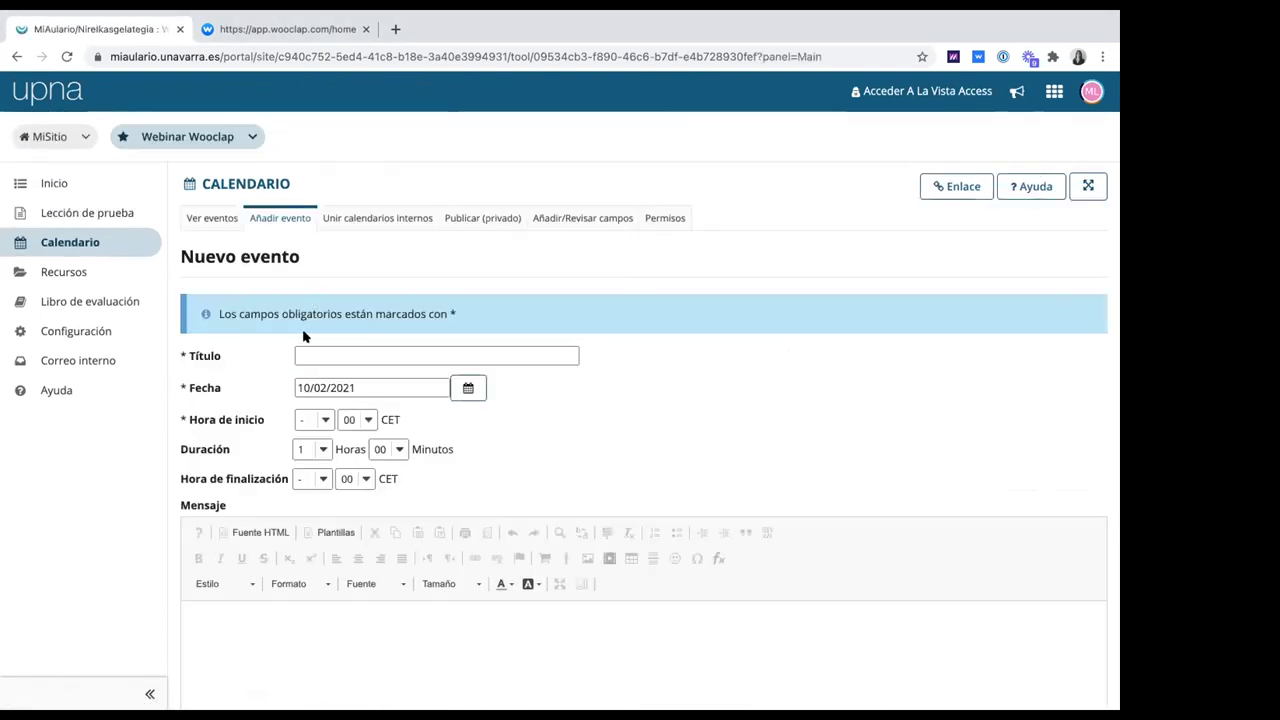
{"action": "scroll", "coordinate": [306, 330], "scroll_direction": "down", "scroll_amount": 1}
{"action": "left_click", "coordinate": [345, 556]}
{"action": "scroll", "coordinate": [337, 565], "scroll_direction": "down", "scroll_amount": 1}
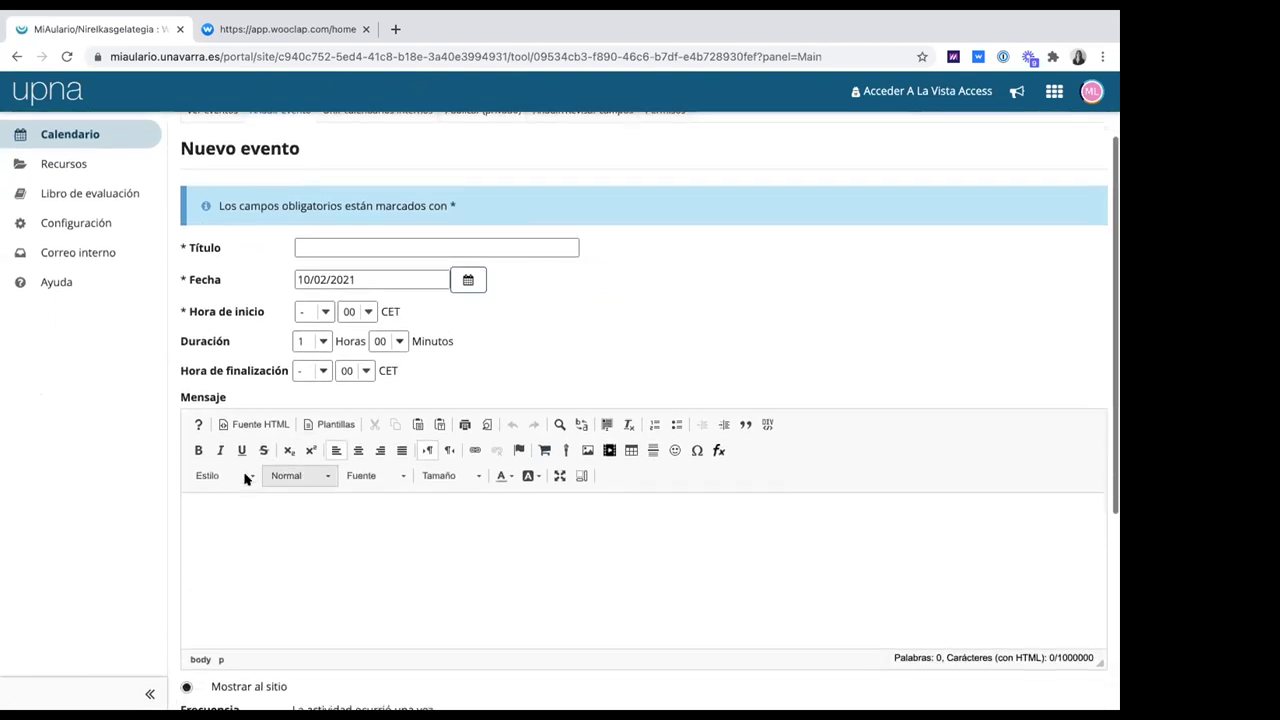
{"action": "scroll", "coordinate": [285, 487], "scroll_direction": "down", "scroll_amount": 1}
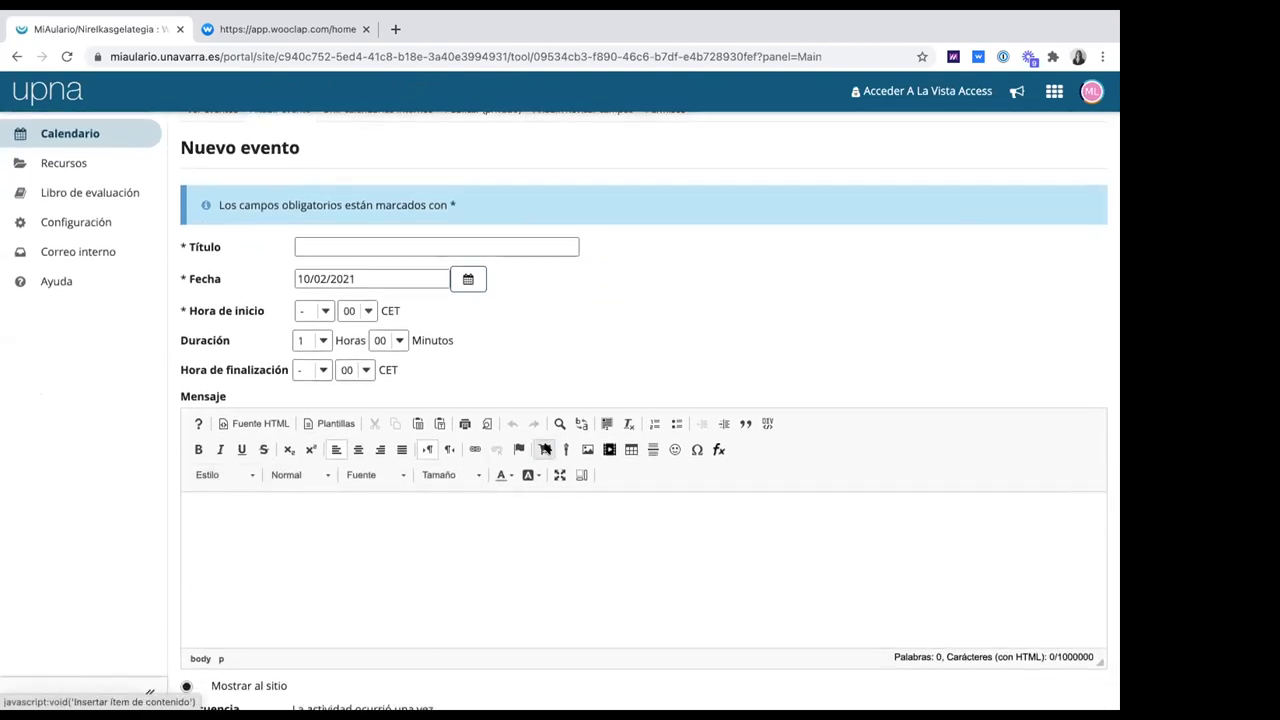
{"action": "left_click", "coordinate": [545, 451]}
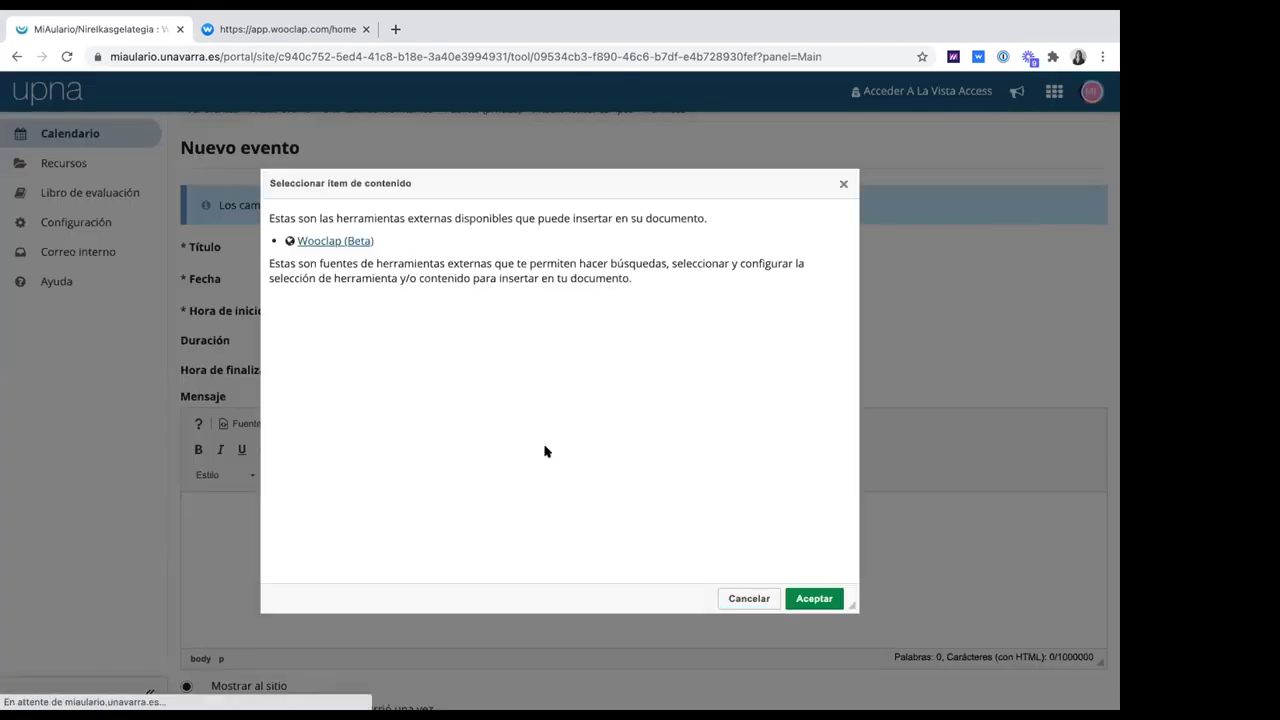
Set up a Wooclap (Beta) link titled 'Prueba 2' and confirm it with Aceptar
{"action": "left_click", "coordinate": [345, 242]}
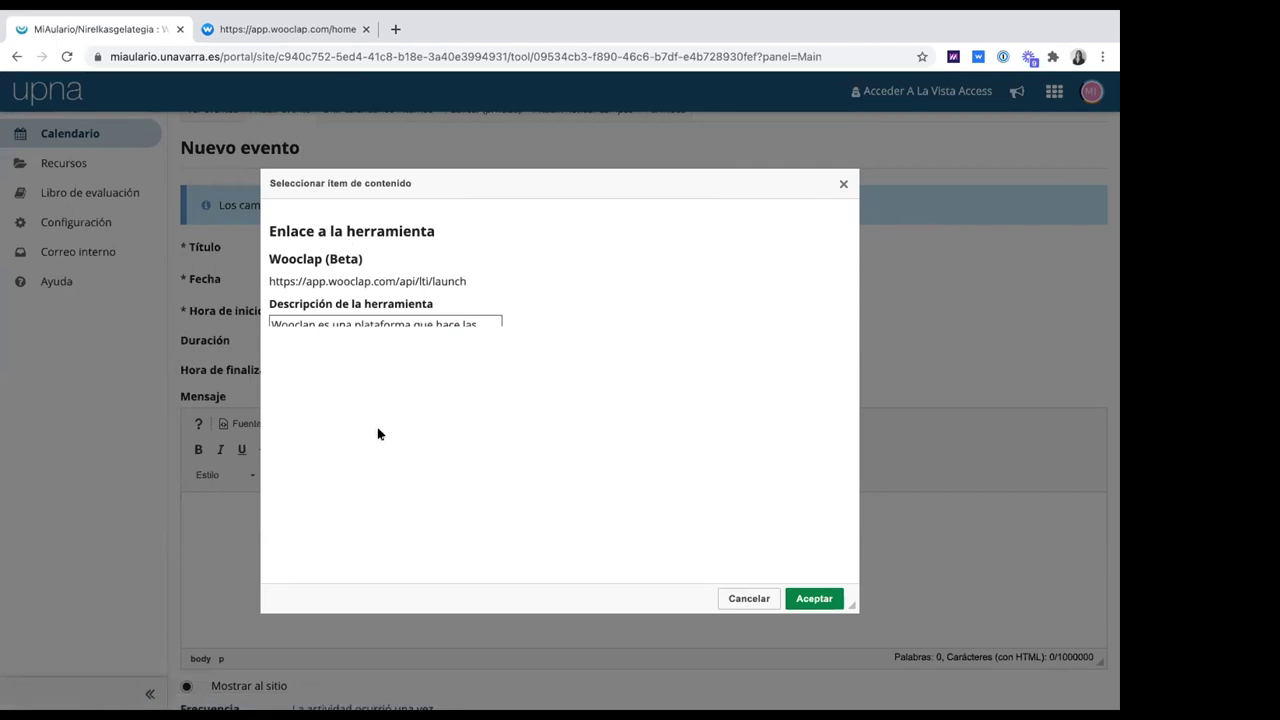
{"action": "scroll", "coordinate": [380, 290], "scroll_direction": "down", "scroll_amount": 10}
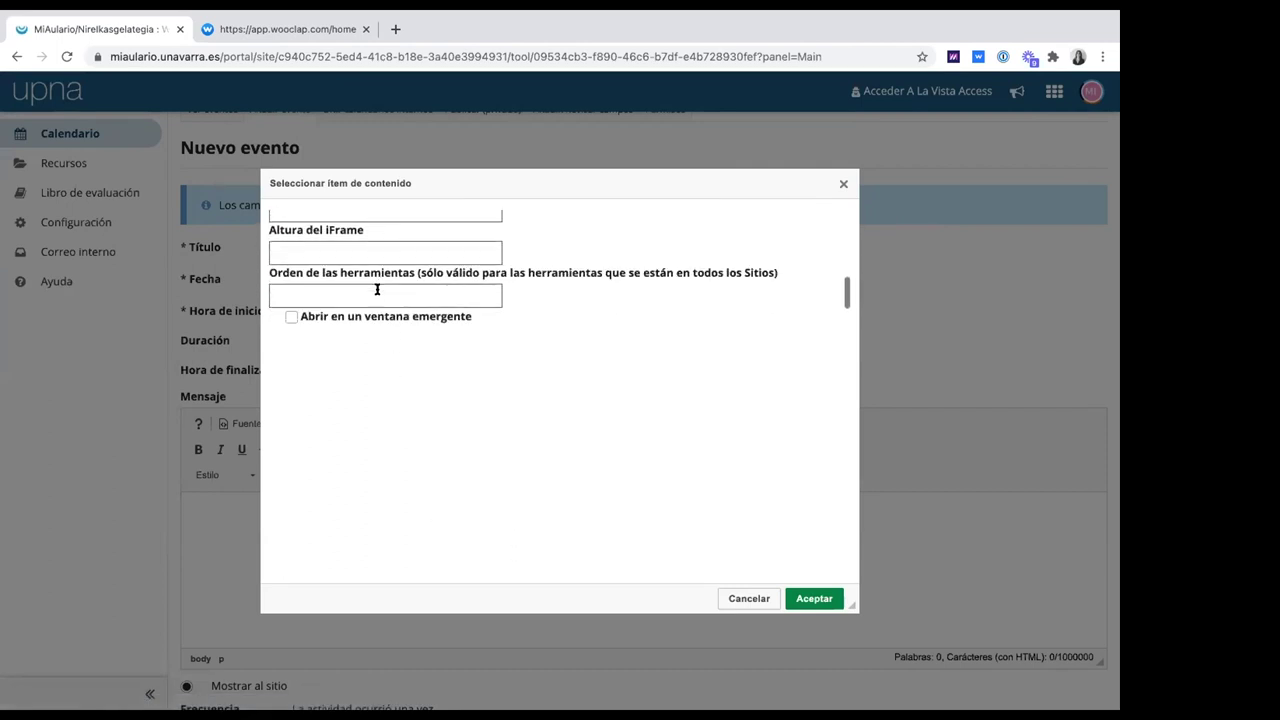
{"action": "scroll", "coordinate": [378, 289], "scroll_direction": "down", "scroll_amount": 2}
{"action": "scroll", "coordinate": [375, 290], "scroll_direction": "up", "scroll_amount": 5}
{"action": "left_click", "coordinate": [372, 290]}
{"action": "type", "text": "Prueba 2"}
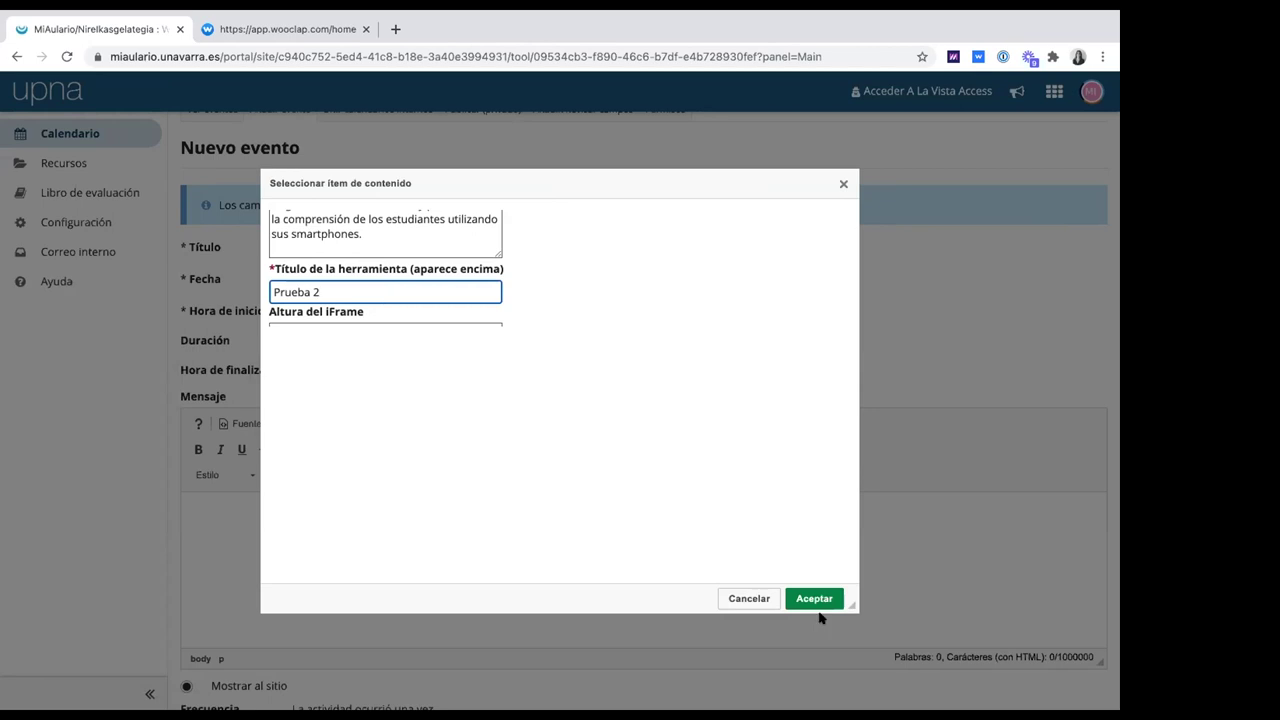
{"action": "left_click", "coordinate": [815, 600]}
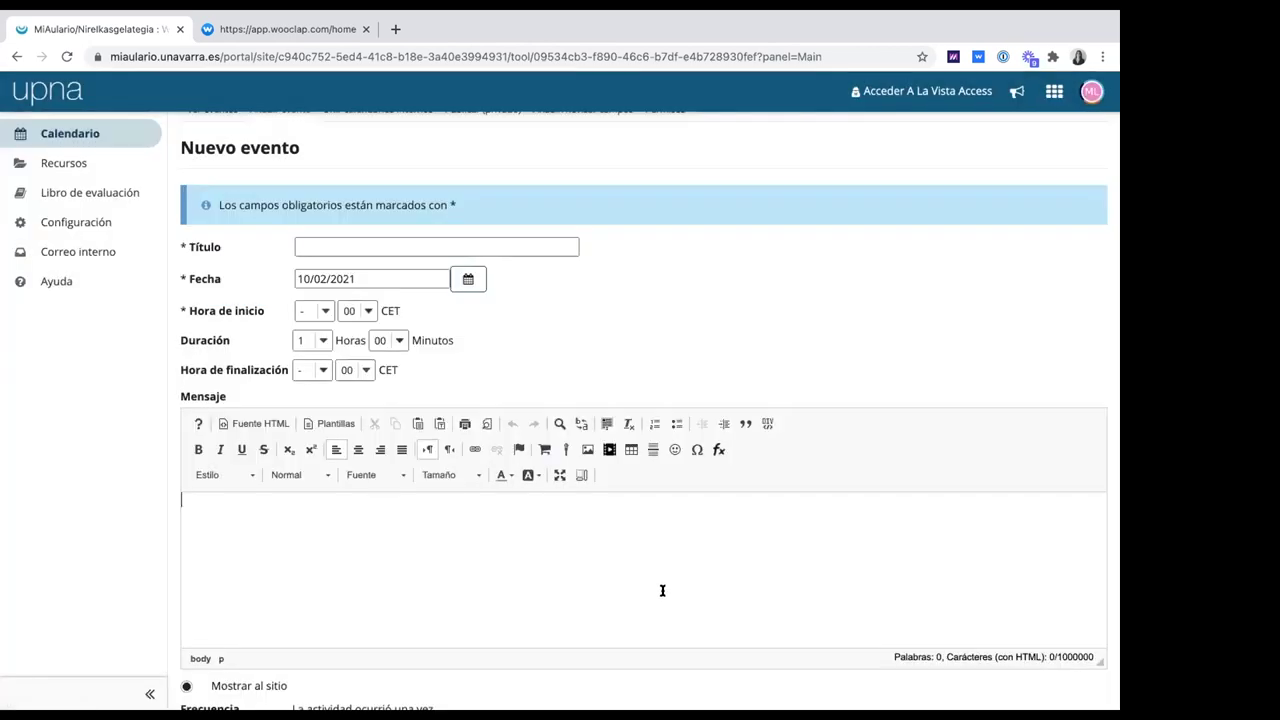
Submit the new calendar event with Guardar evento
{"action": "scroll", "coordinate": [660, 592], "scroll_direction": "down", "scroll_amount": 1}
{"action": "scroll", "coordinate": [350, 605], "scroll_direction": "down", "scroll_amount": 2}
{"action": "scroll", "coordinate": [354, 604], "scroll_direction": "down", "scroll_amount": 2}
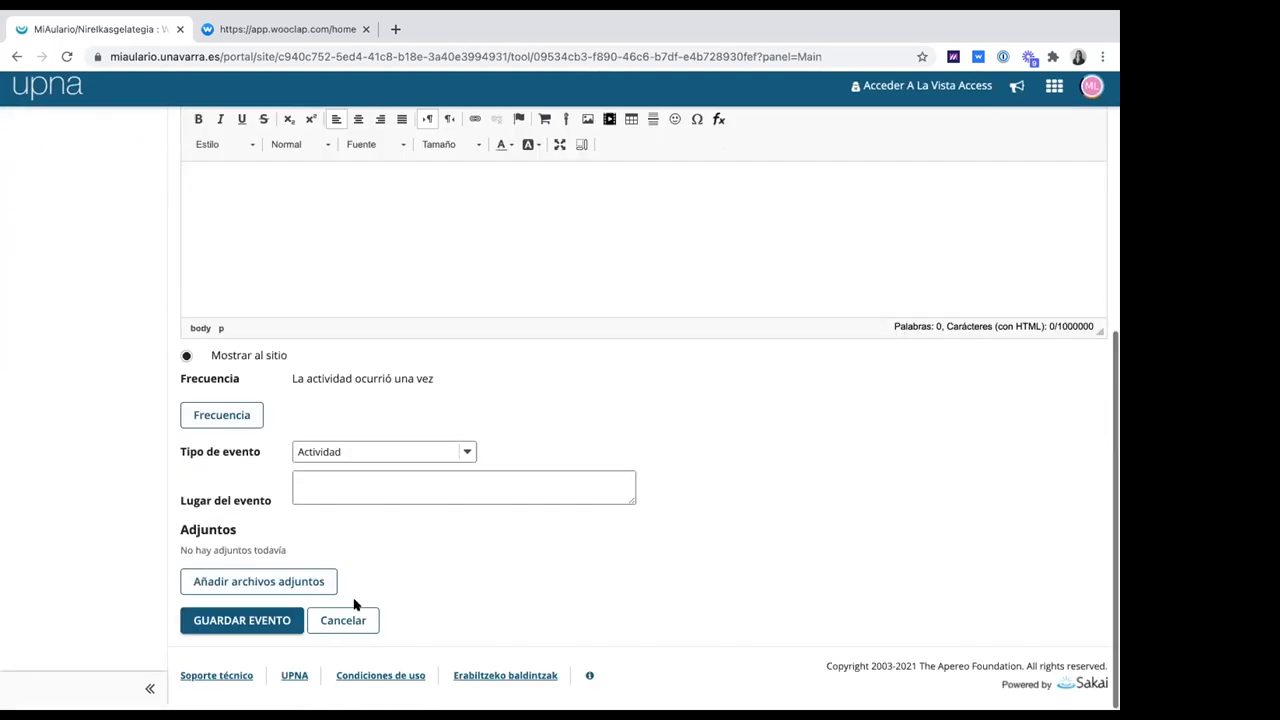
{"action": "left_click", "coordinate": [241, 625]}
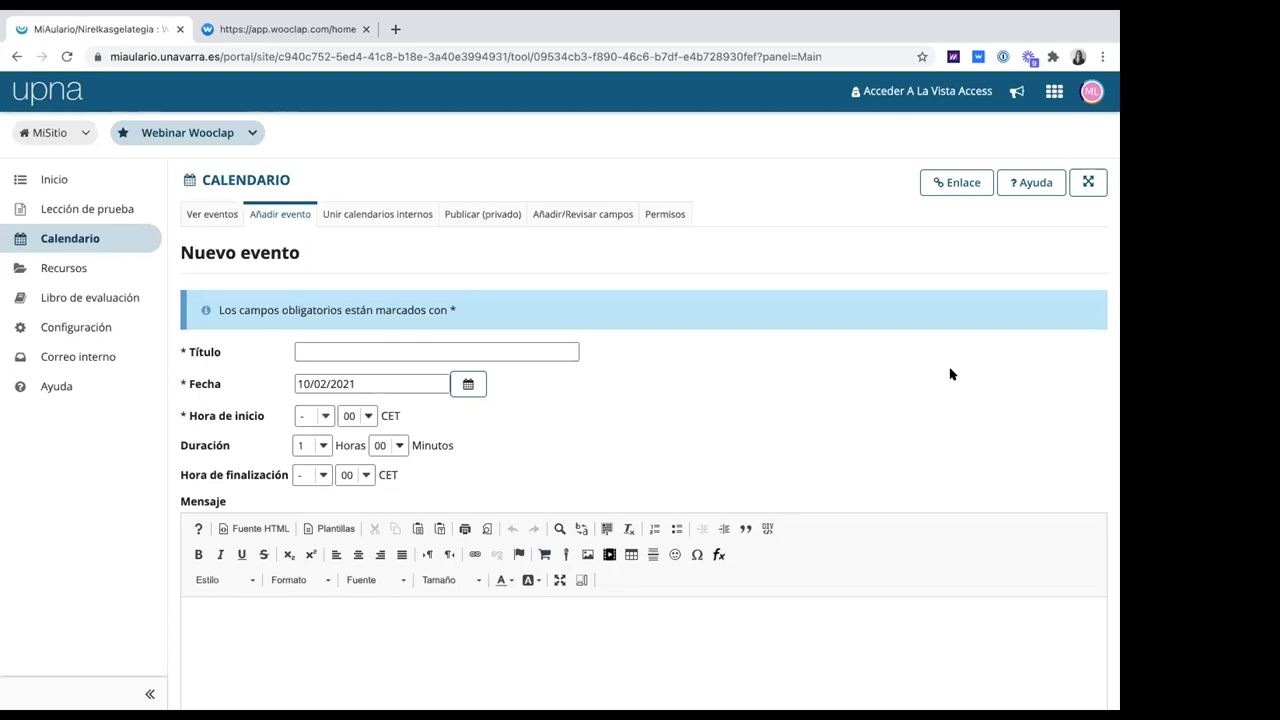
Leave the event form for Lección de prueba and show Clase 10 de Febrero's Wooclap editor without the cookie notice
{"action": "left_click", "coordinate": [68, 207]}
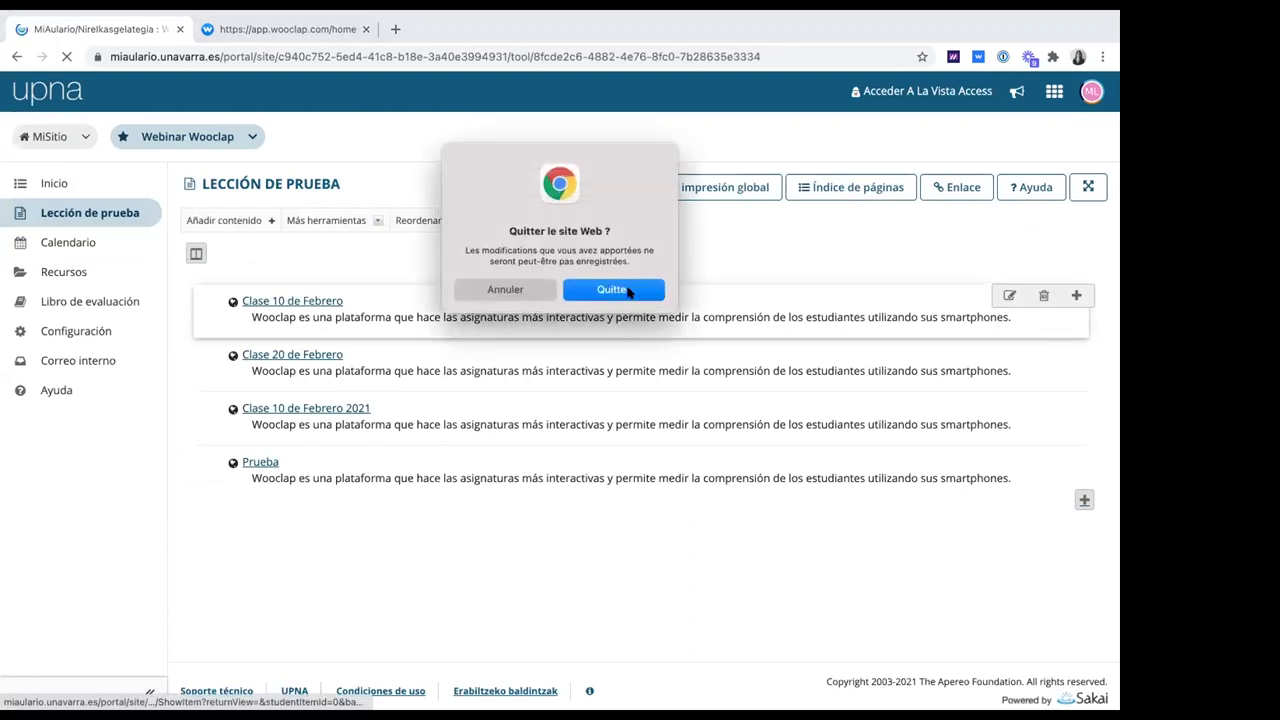
{"action": "left_click", "coordinate": [621, 290]}
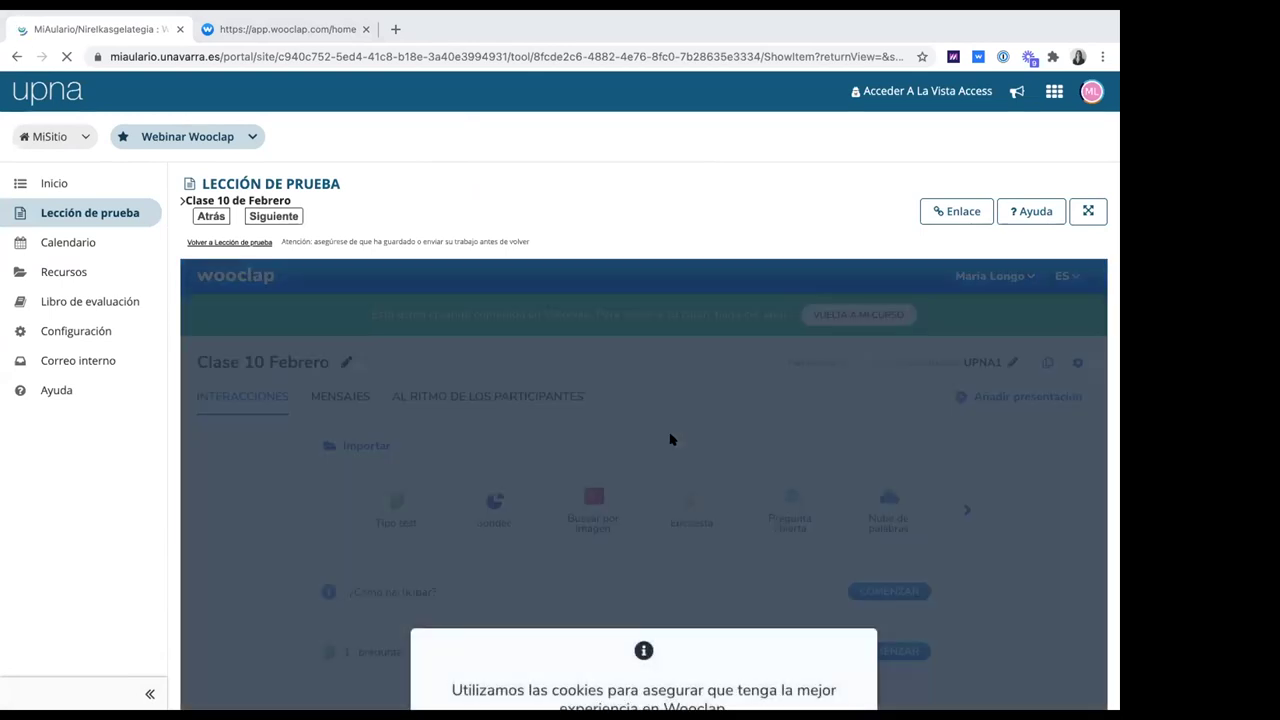
{"action": "scroll", "coordinate": [614, 637], "scroll_direction": "down", "scroll_amount": 2}
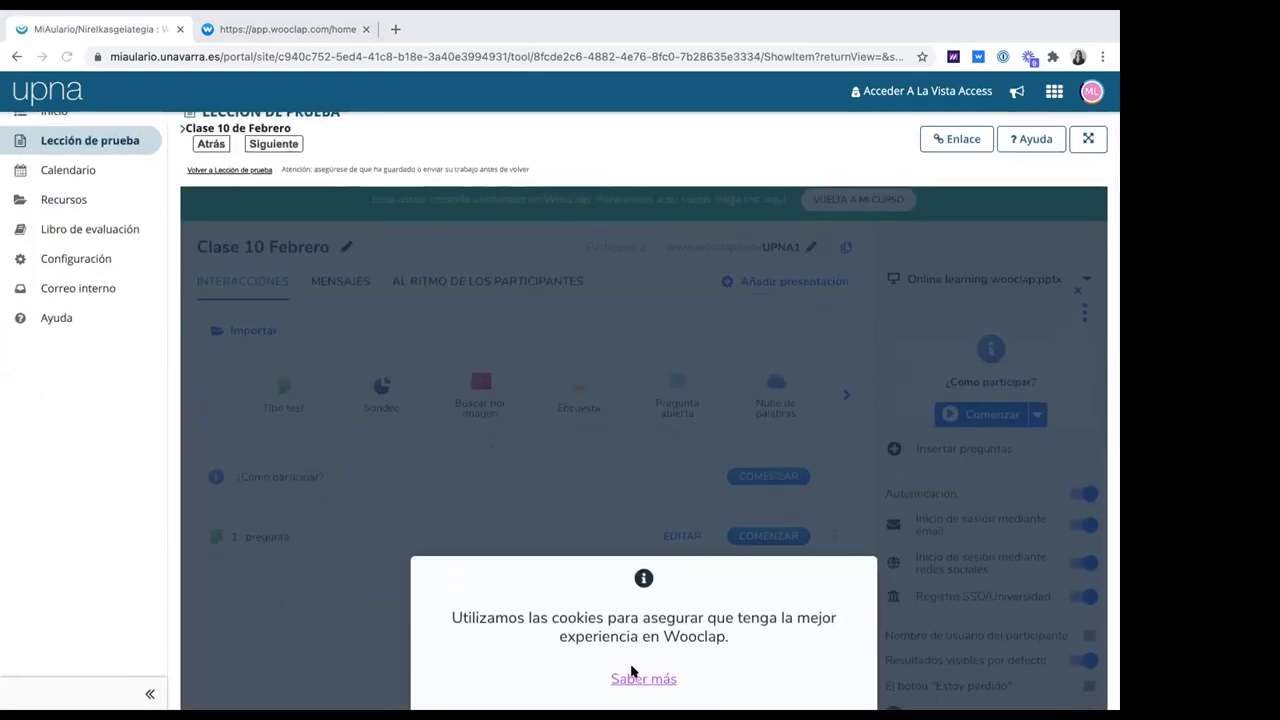
{"action": "scroll", "coordinate": [632, 672], "scroll_direction": "down", "scroll_amount": 2}
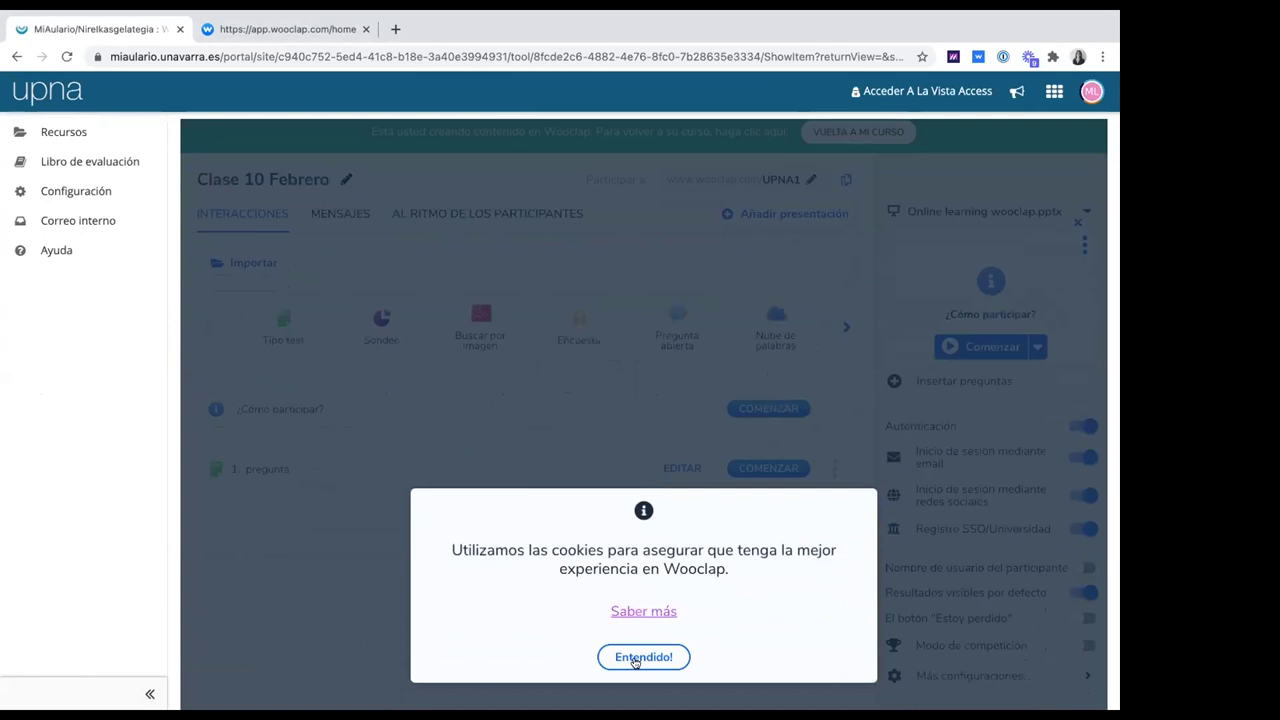
{"action": "left_click", "coordinate": [643, 657]}
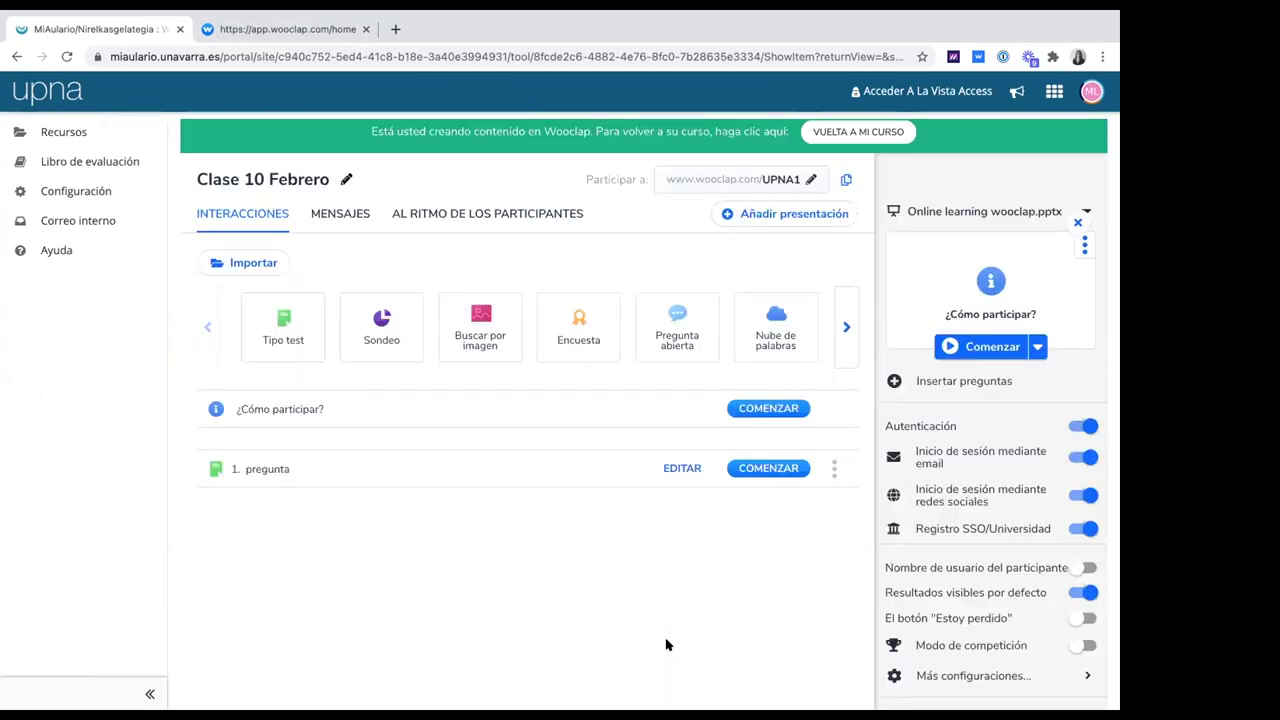
{"action": "left_click", "coordinate": [790, 213]}
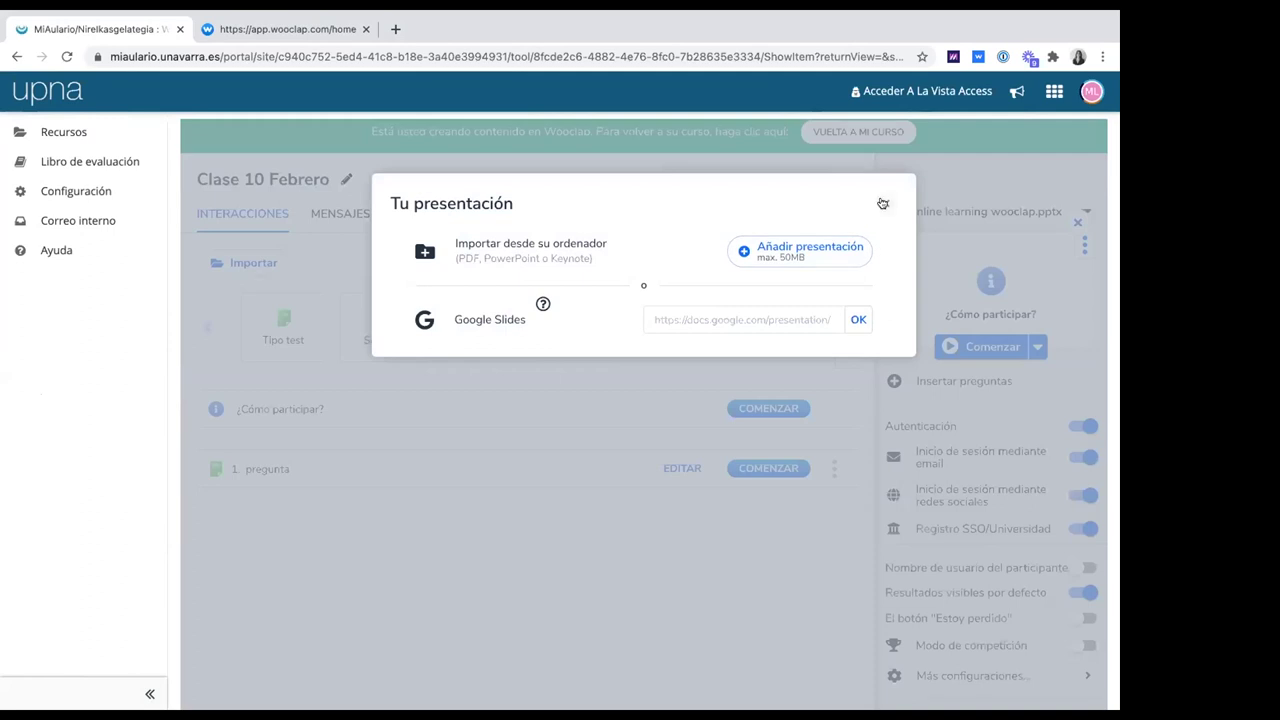
{"action": "left_click", "coordinate": [882, 203]}
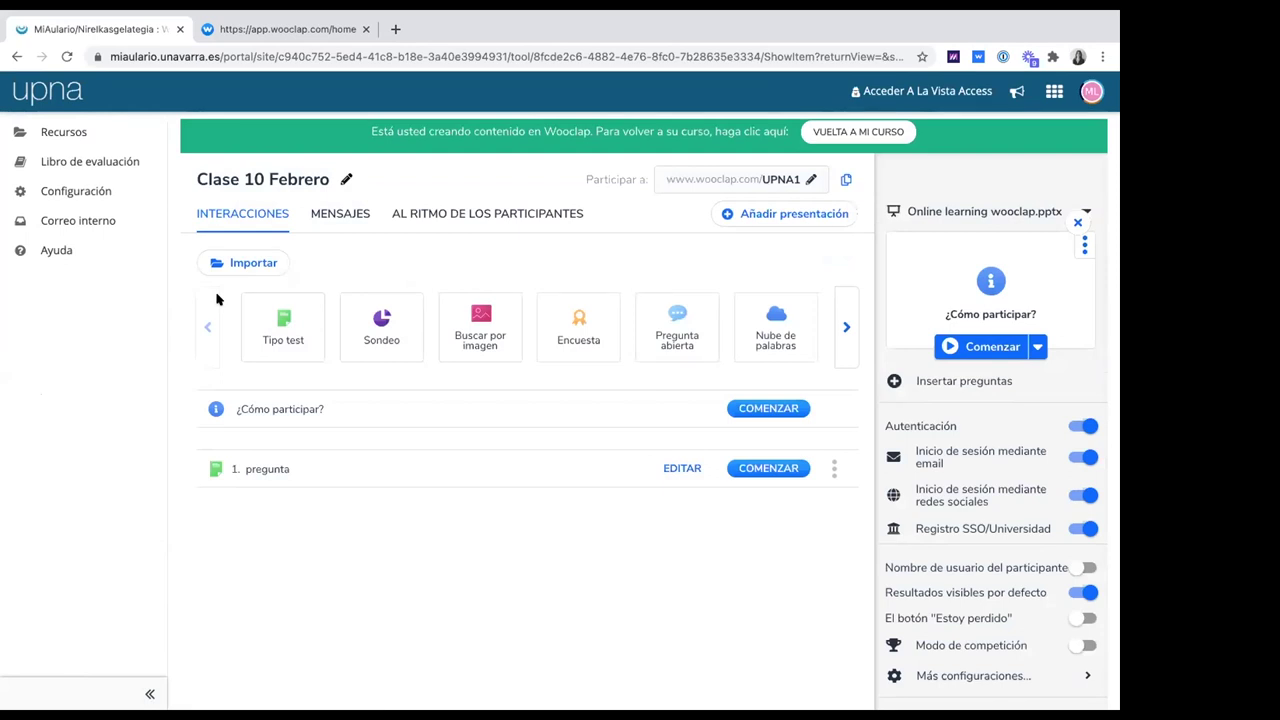
{"action": "left_click", "coordinate": [230, 33]}
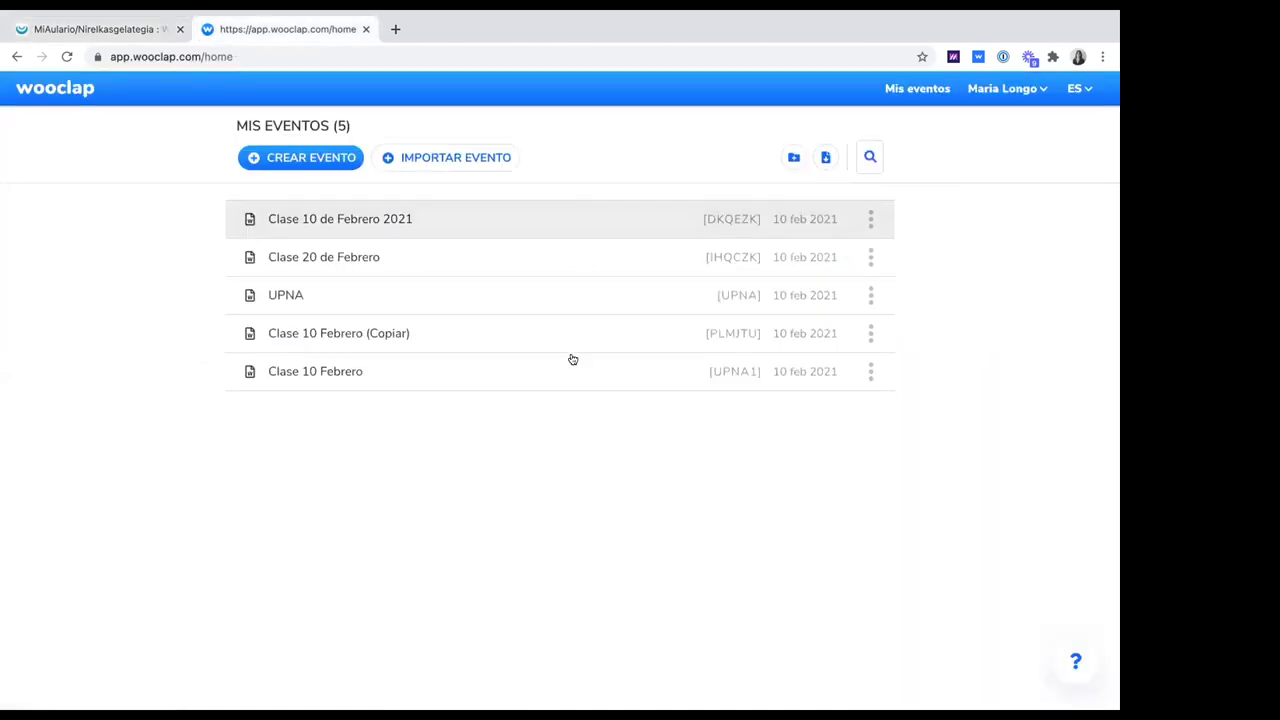
{"action": "left_click", "coordinate": [133, 33]}
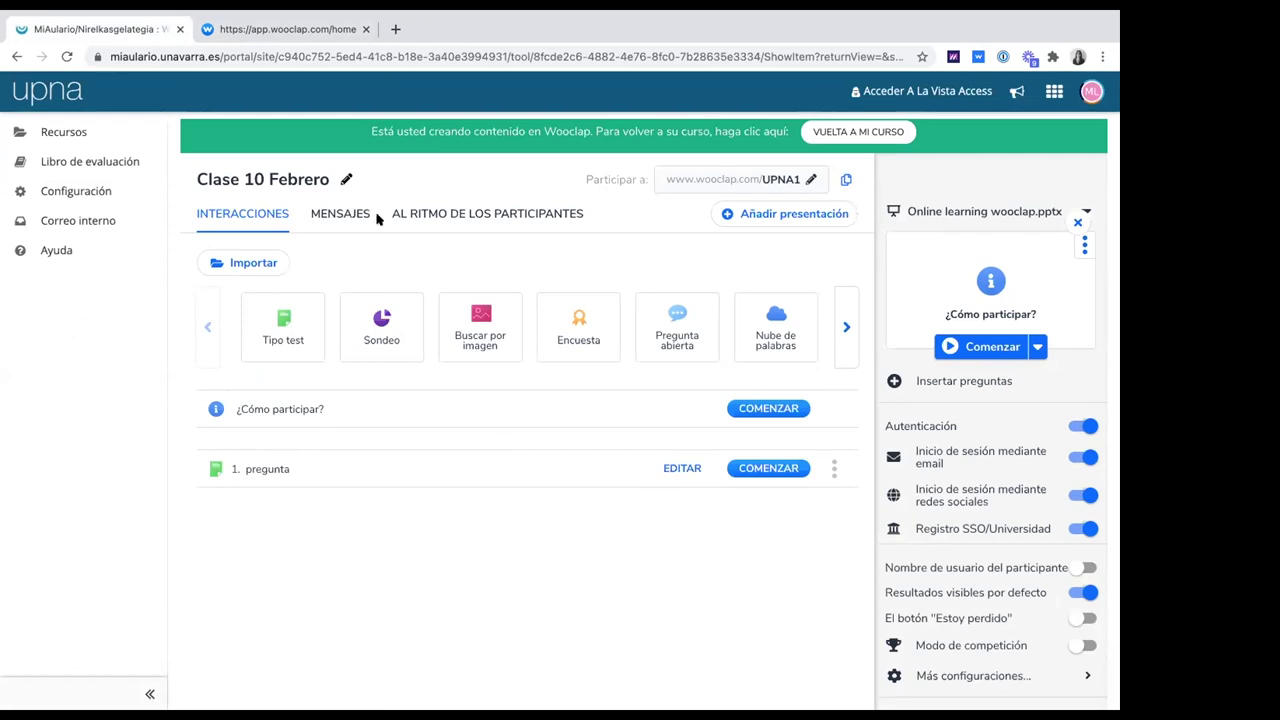
In a new tab, search 'wooclap powerpoint', open the Wooclap PowerPoint add-in article, then return to the course
{"action": "left_click", "coordinate": [141, 56]}
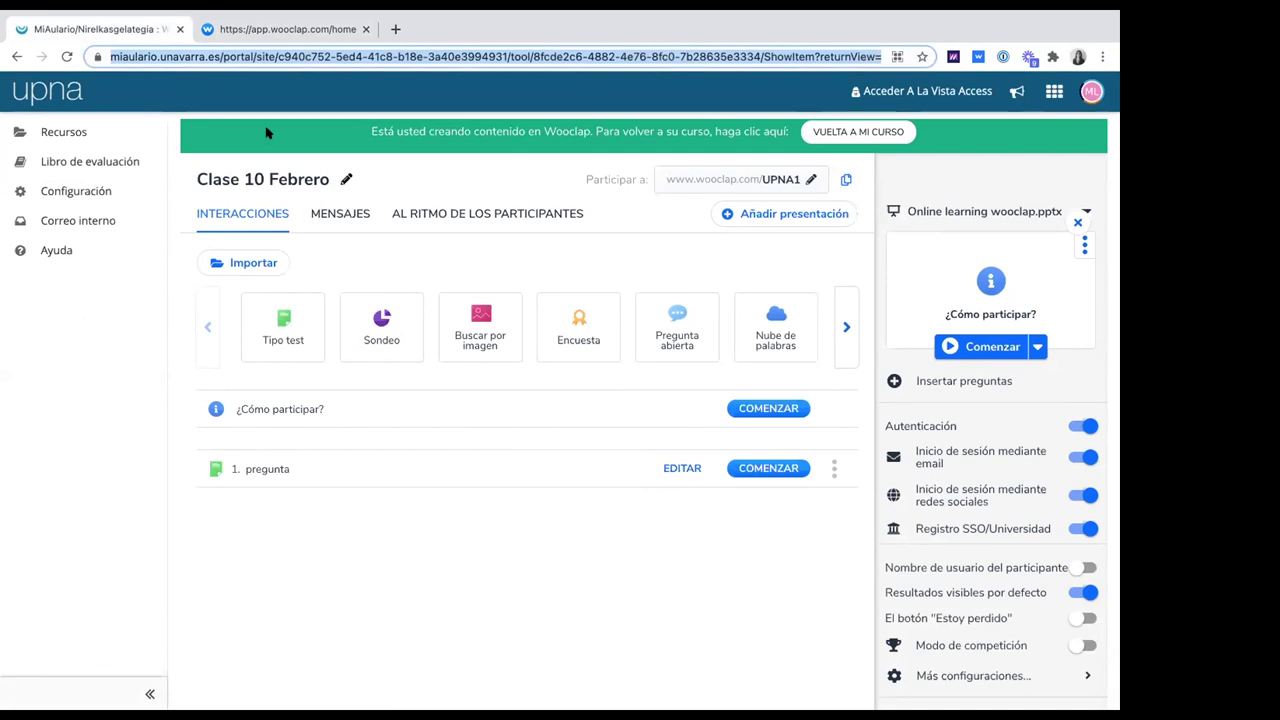
{"action": "key", "text": "ctrl+t"}
{"action": "type", "text": "wooclap pao"}
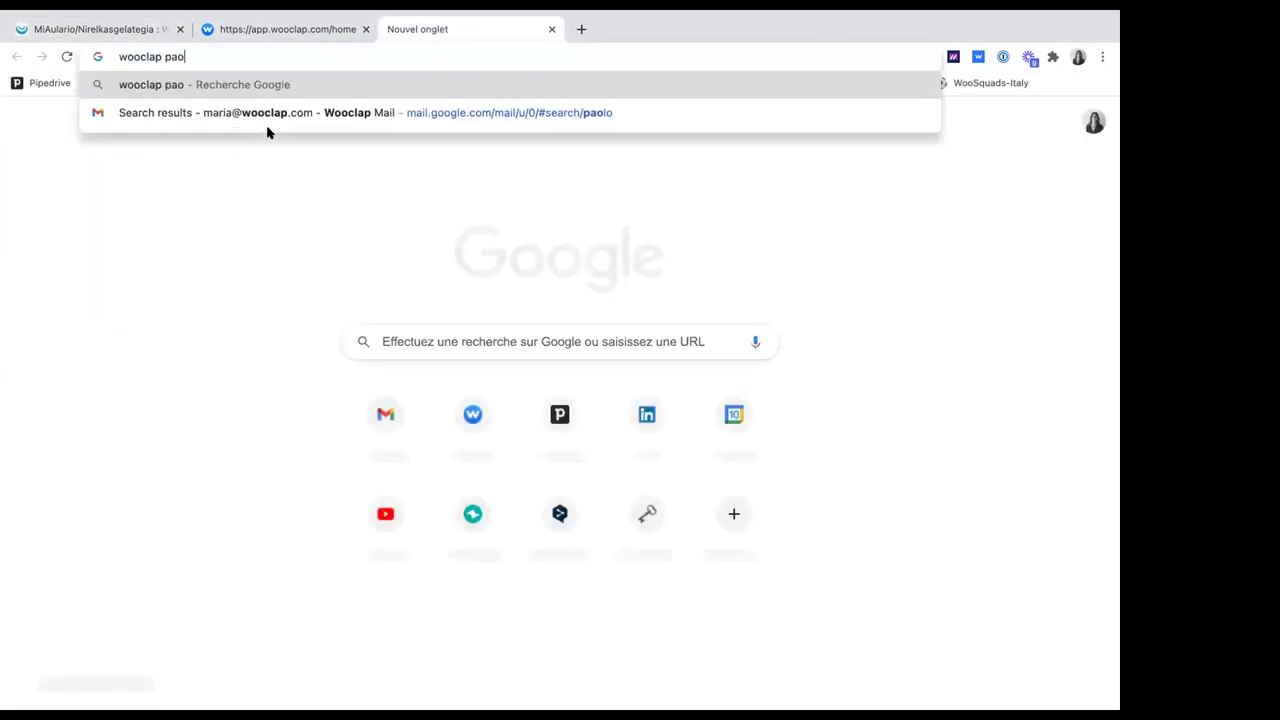
{"action": "key", "text": "BackSpace"}
{"action": "key", "text": "BackSpace"}
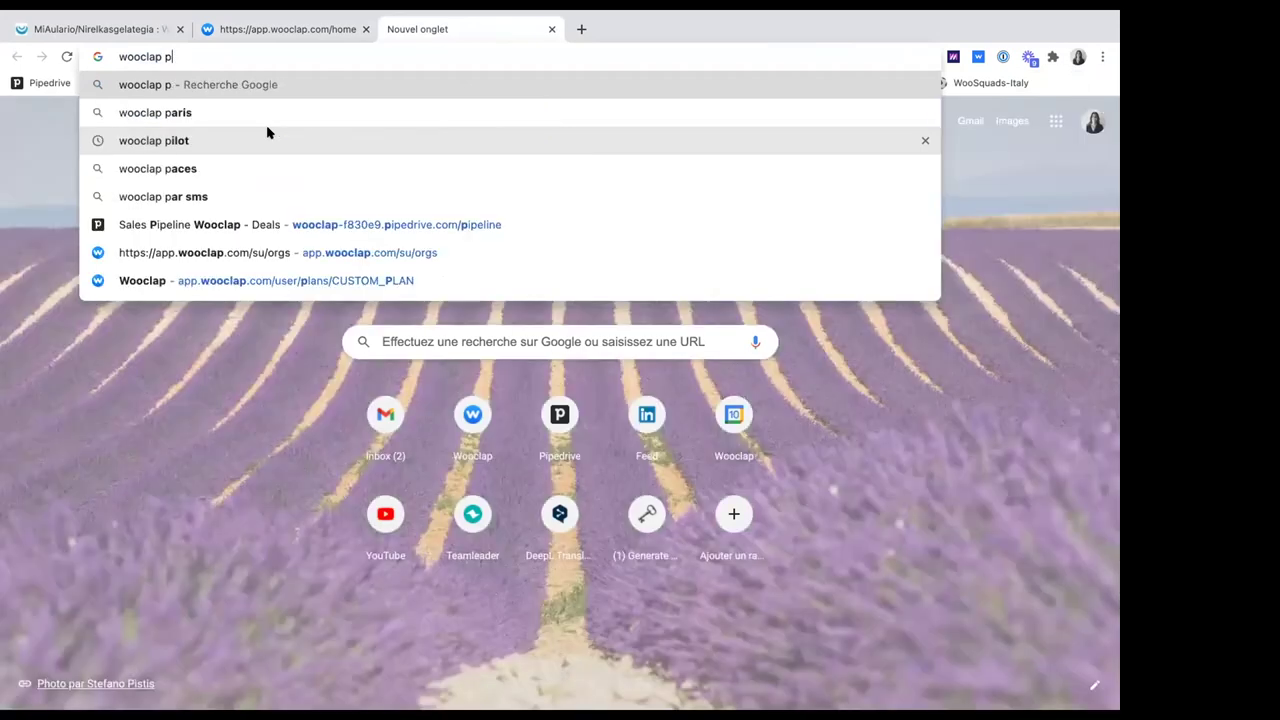
{"action": "type", "text": "ow"}
{"action": "key", "text": "Return"}
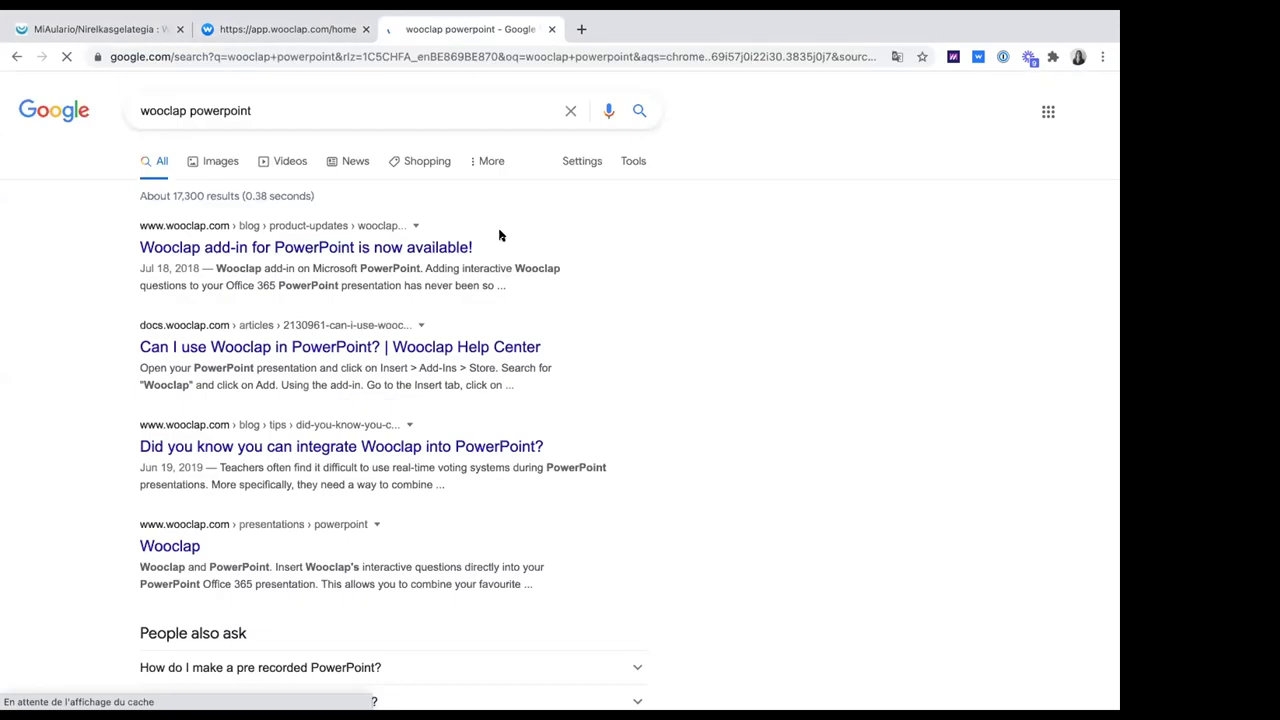
{"action": "left_click", "coordinate": [447, 247]}
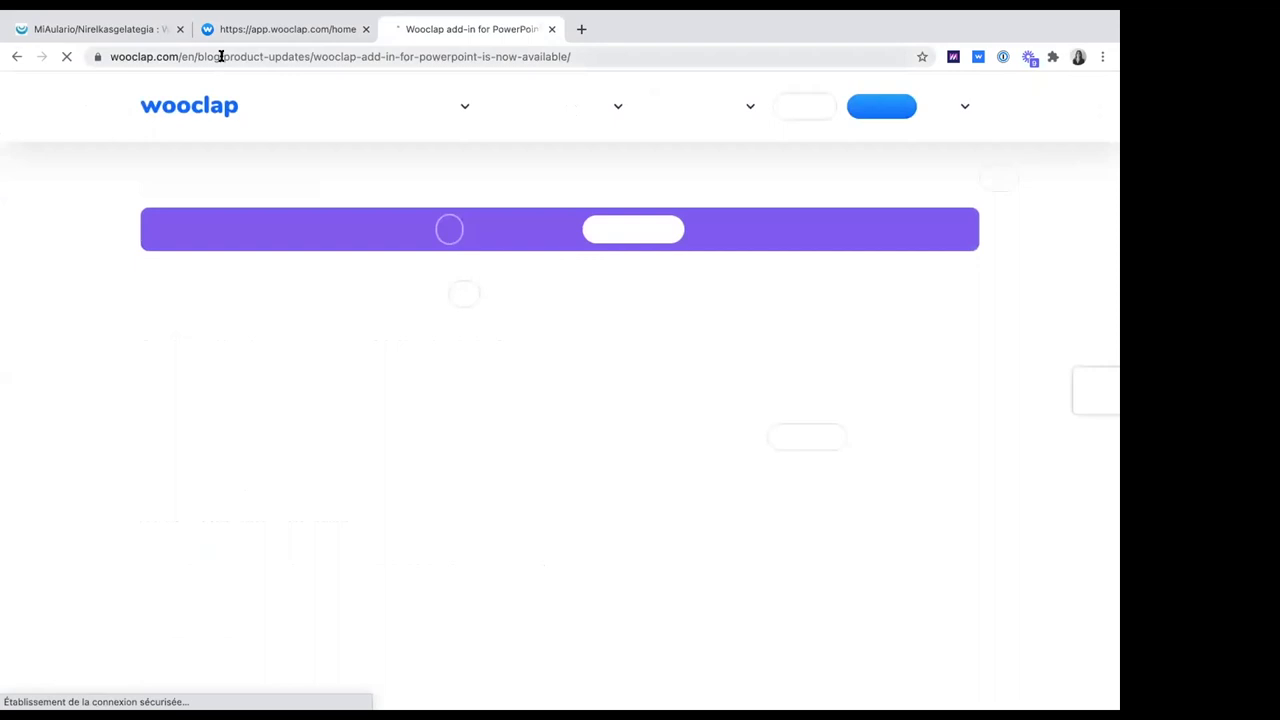
{"action": "left_click", "coordinate": [219, 57]}
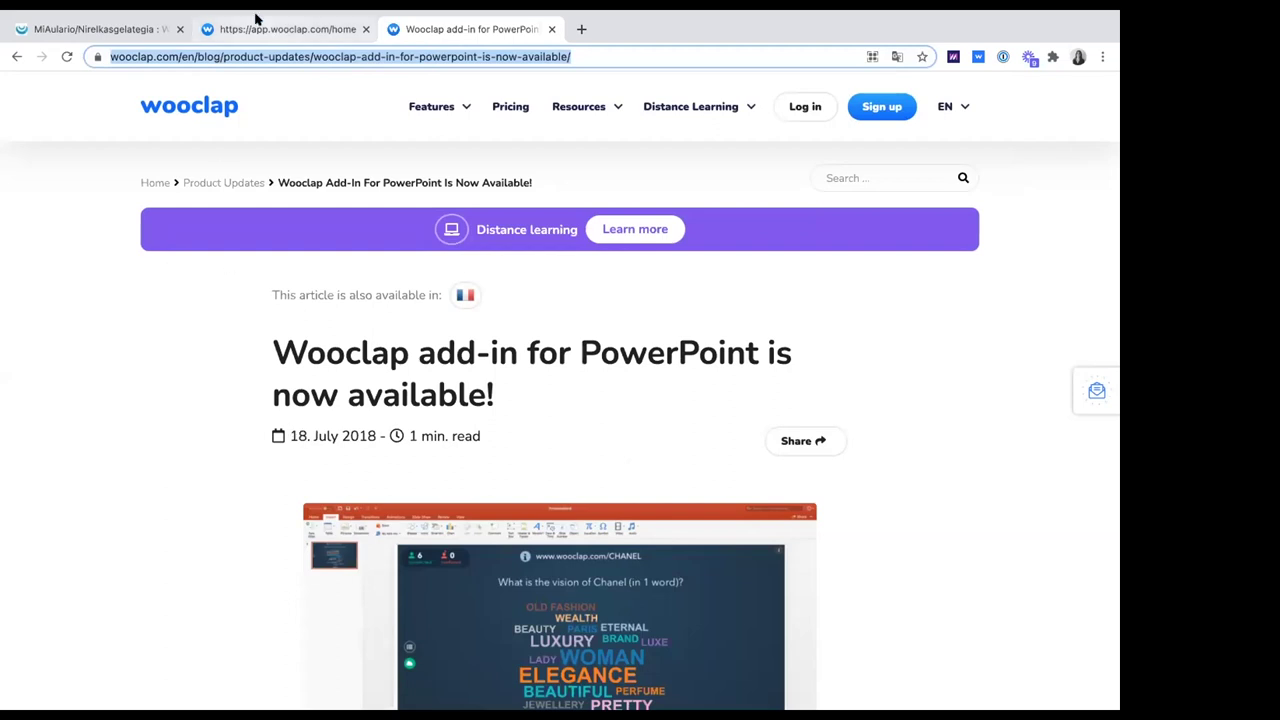
{"action": "left_click", "coordinate": [88, 29]}
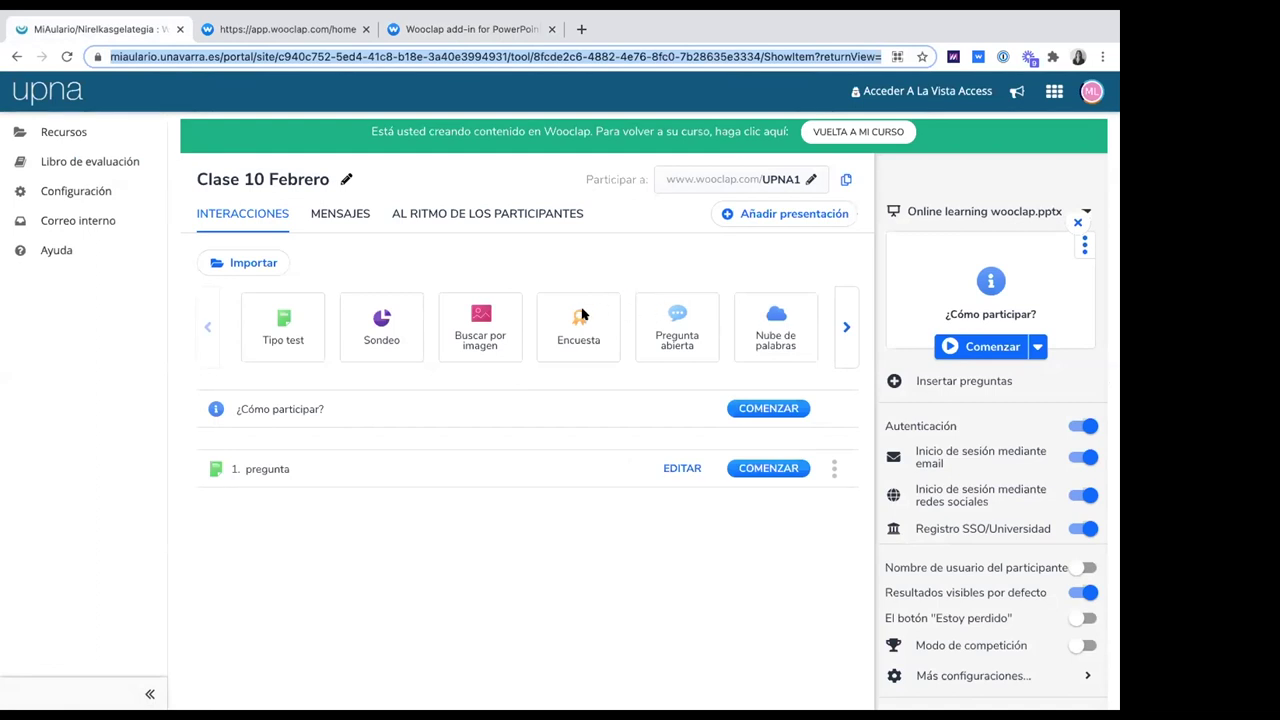
{"action": "left_click", "coordinate": [340, 267]}
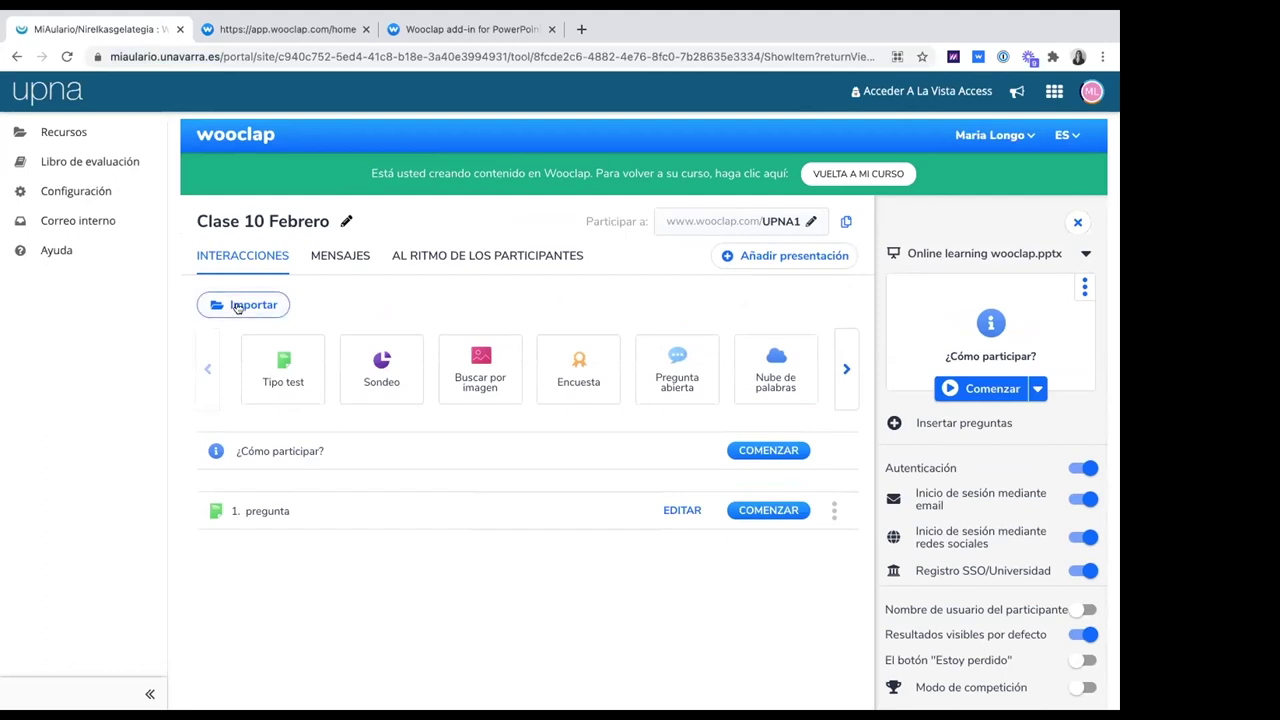
{"action": "left_click", "coordinate": [239, 306]}
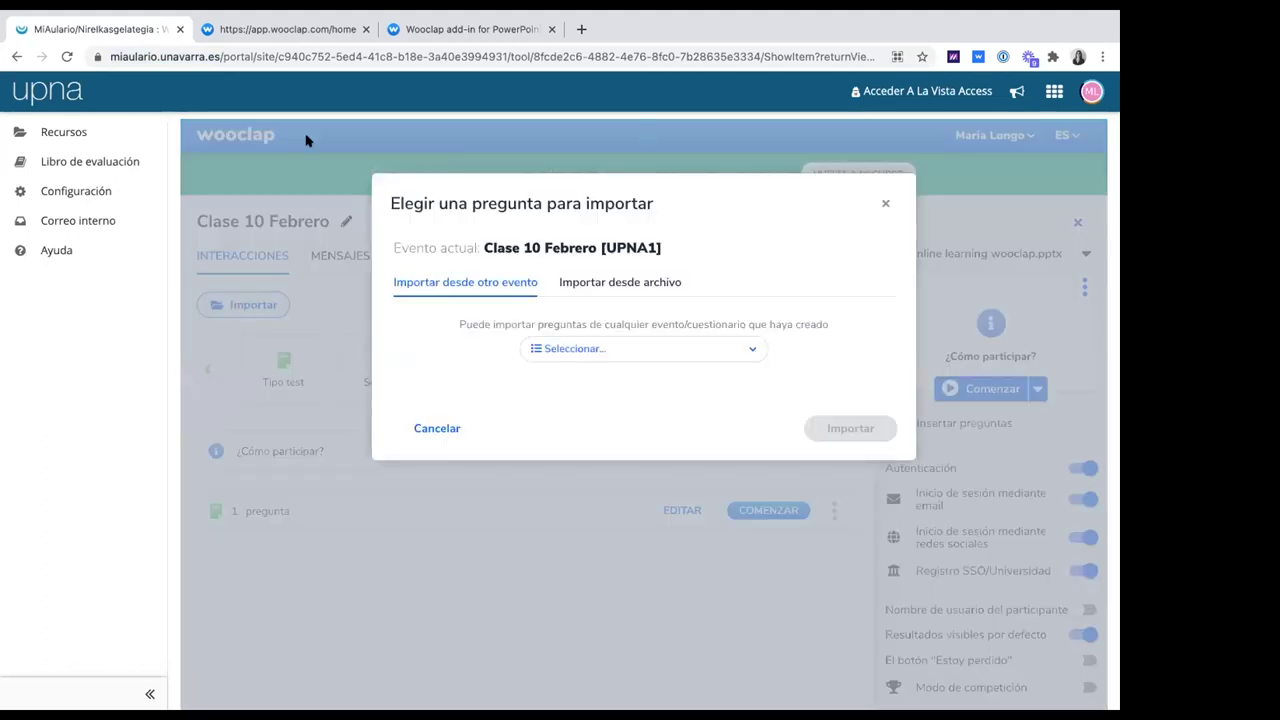
{"action": "left_click", "coordinate": [613, 280]}
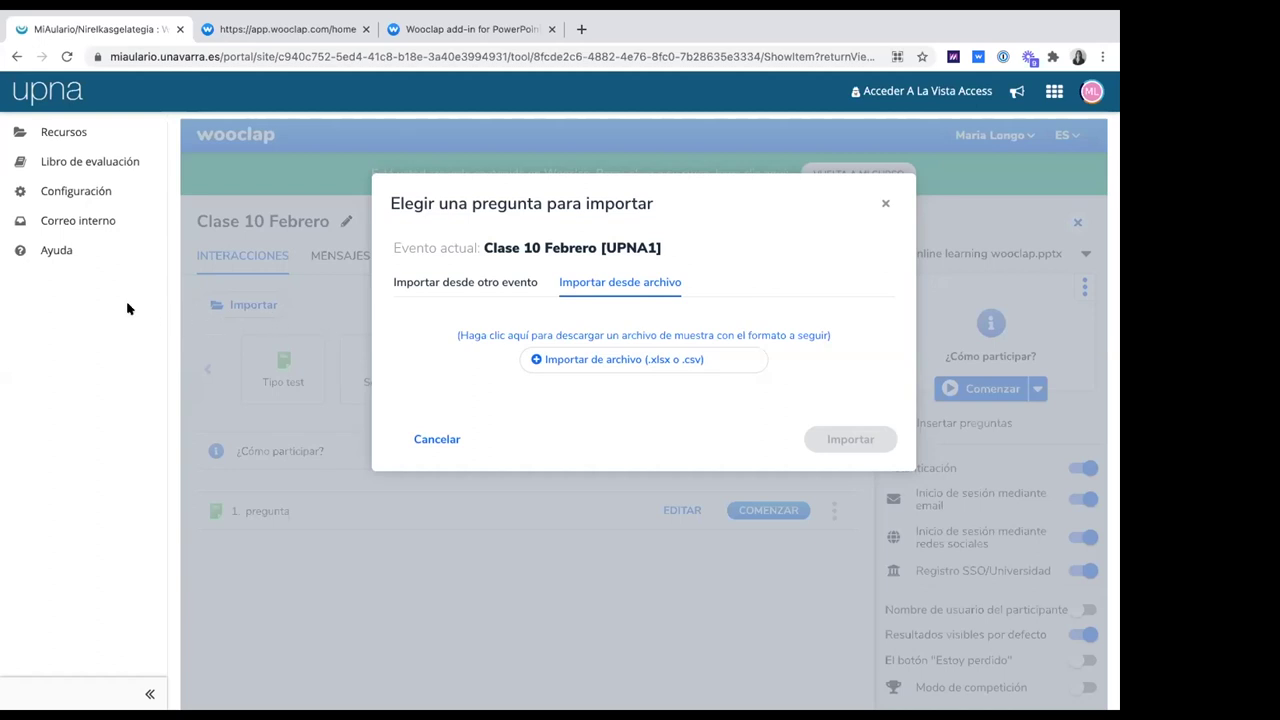
{"action": "left_click", "coordinate": [886, 203]}
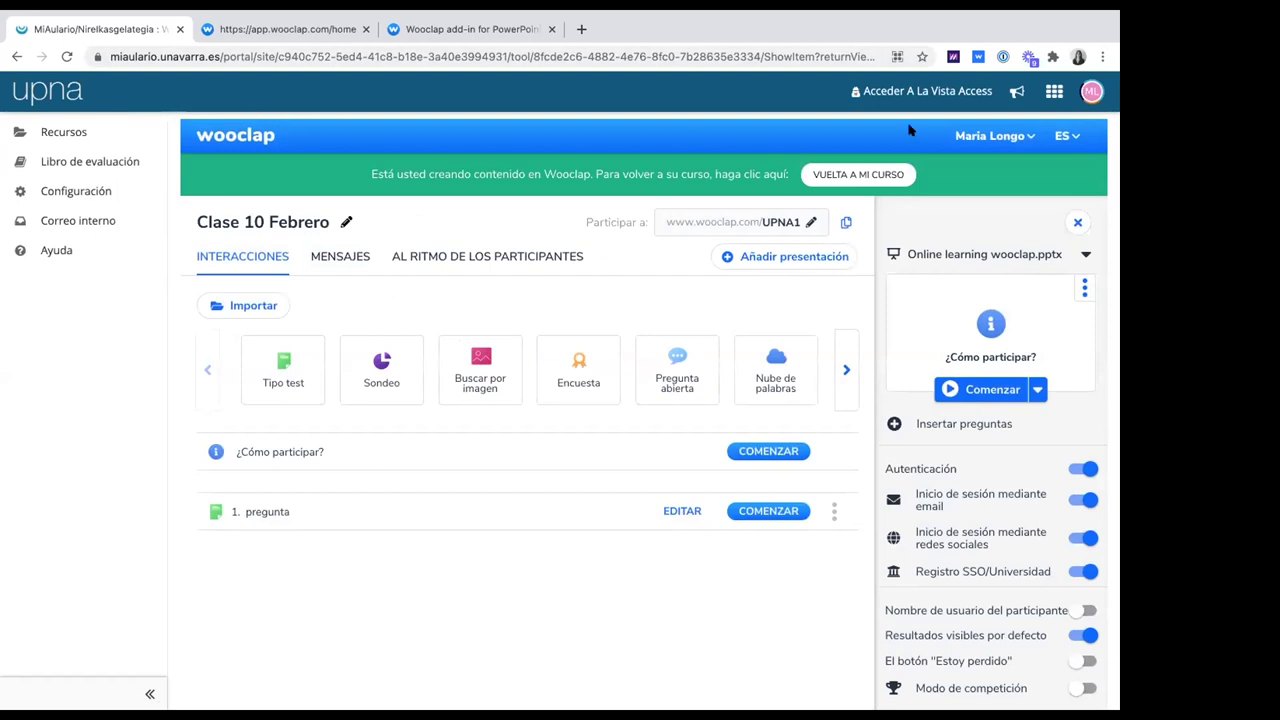
{"action": "scroll", "coordinate": [366, 340], "scroll_direction": "up", "scroll_amount": 3}
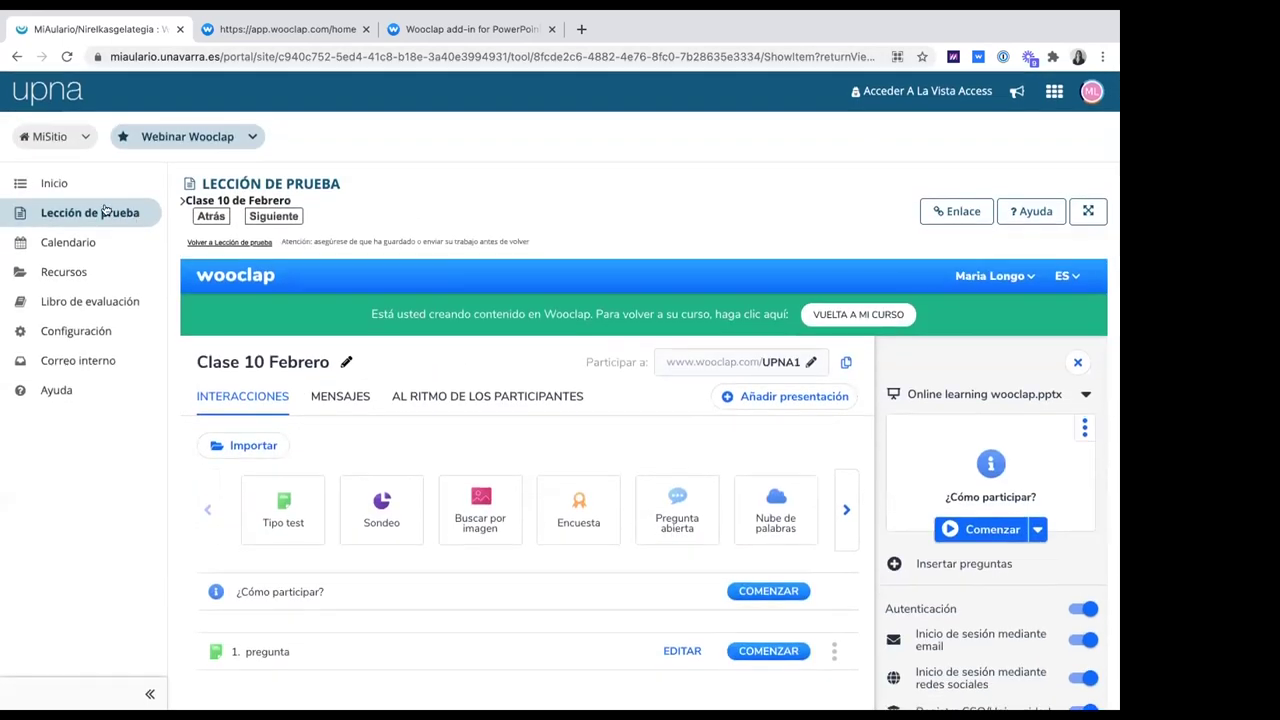
On the Lección de prueba page, choose Añadir herramienta externa from Añadir contenido
{"action": "left_click", "coordinate": [109, 214]}
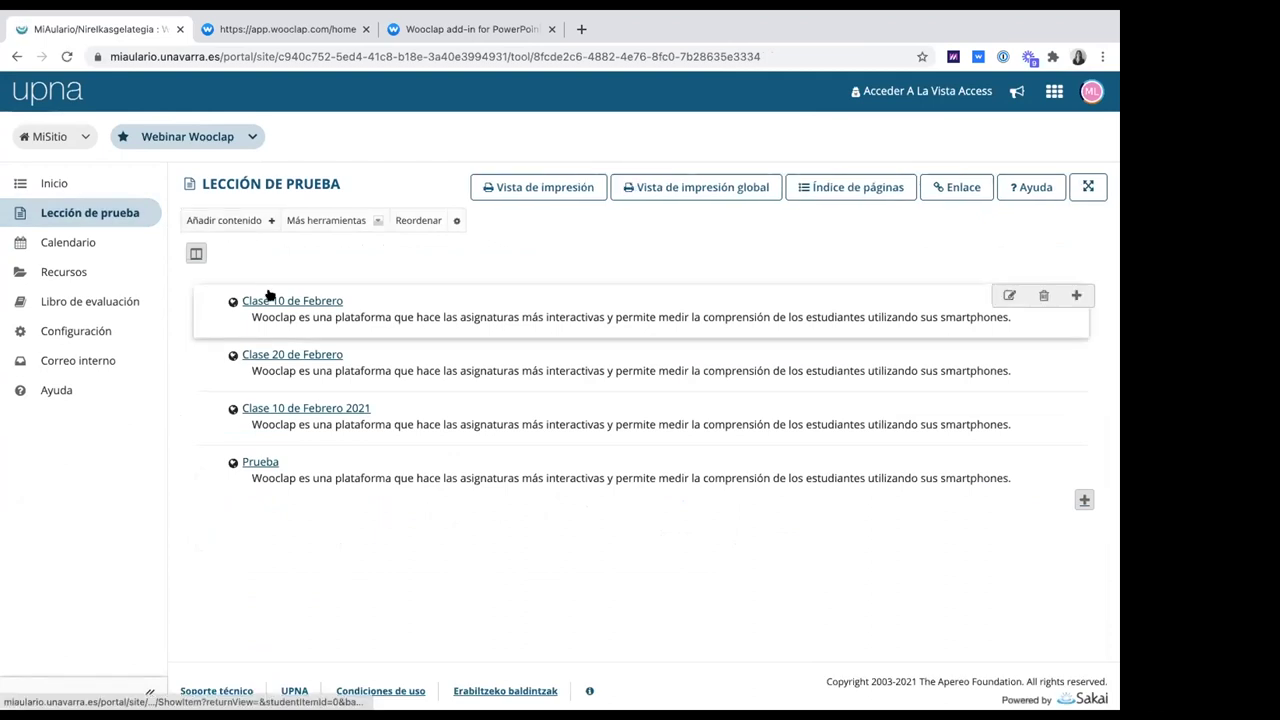
{"action": "left_click", "coordinate": [257, 228]}
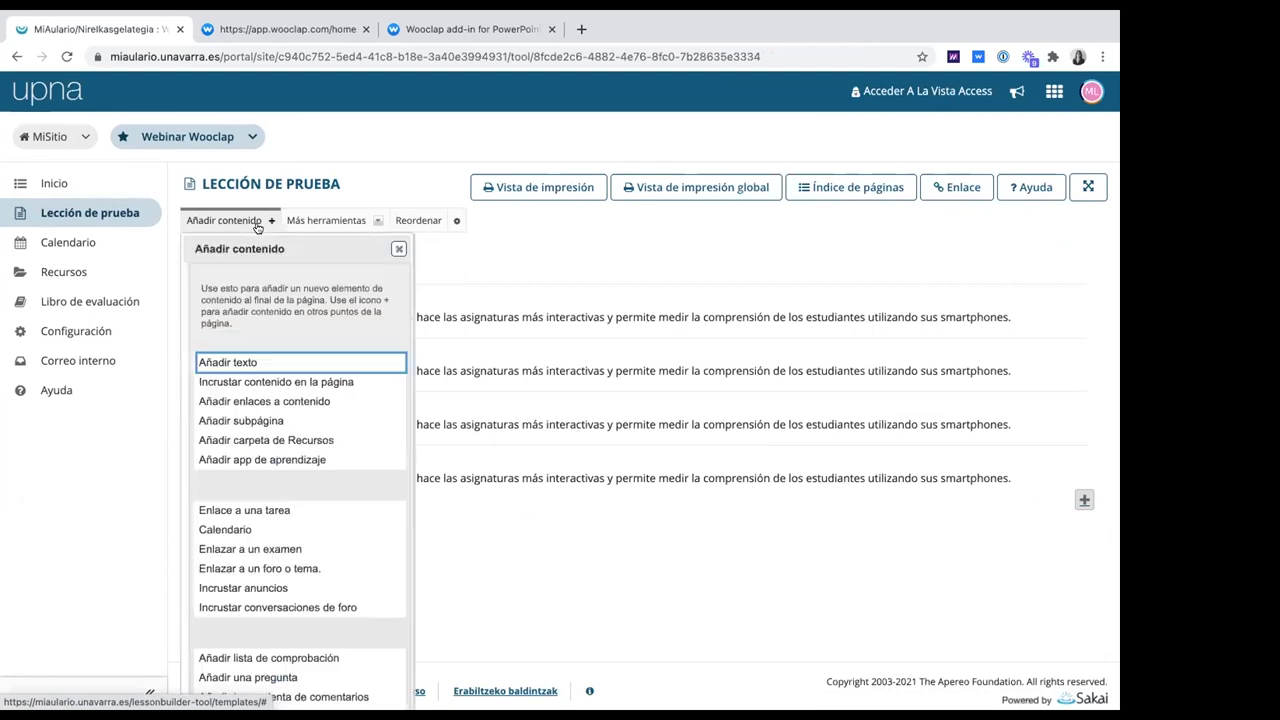
{"action": "scroll", "coordinate": [255, 481], "scroll_direction": "down", "scroll_amount": 1}
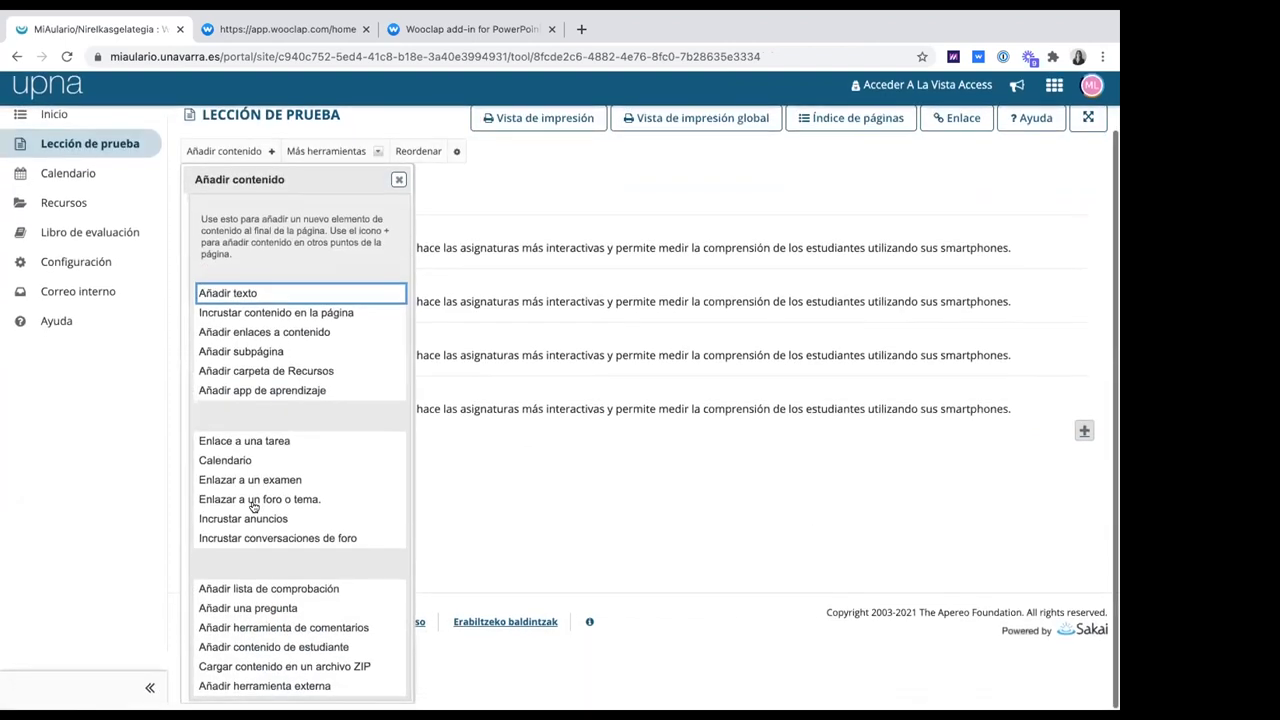
{"action": "left_click", "coordinate": [565, 465]}
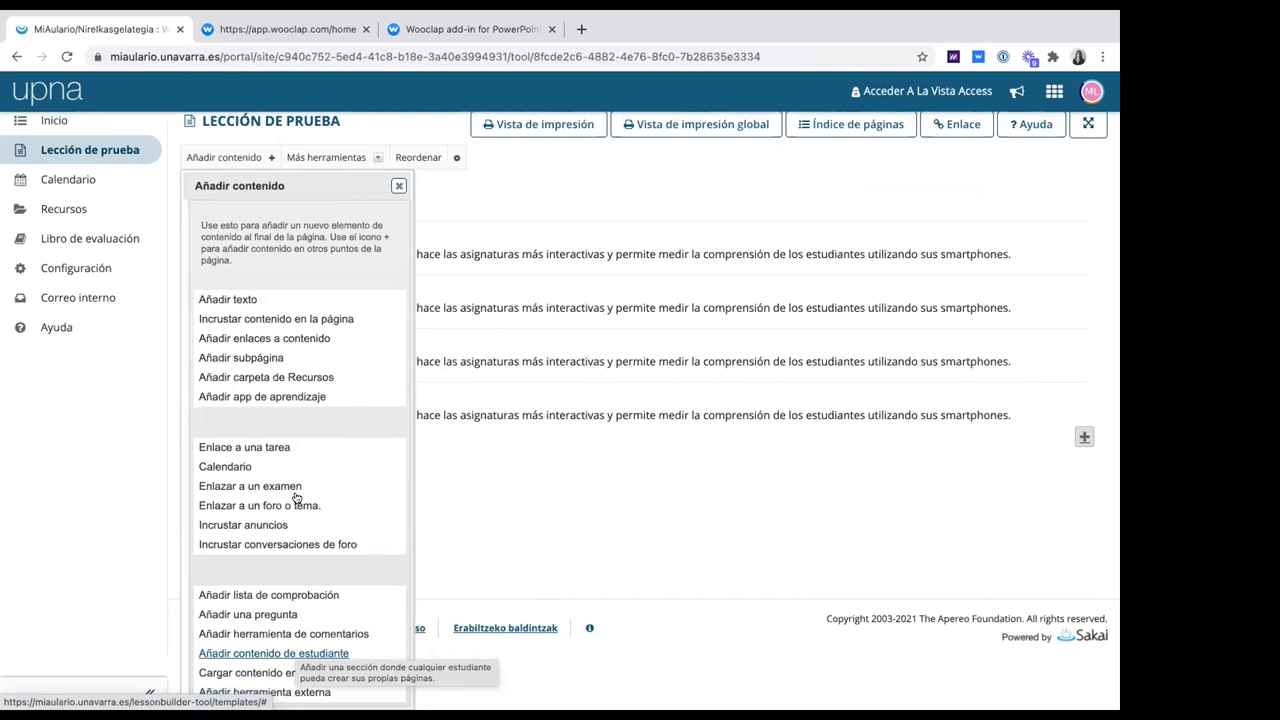
{"action": "left_click", "coordinate": [278, 688]}
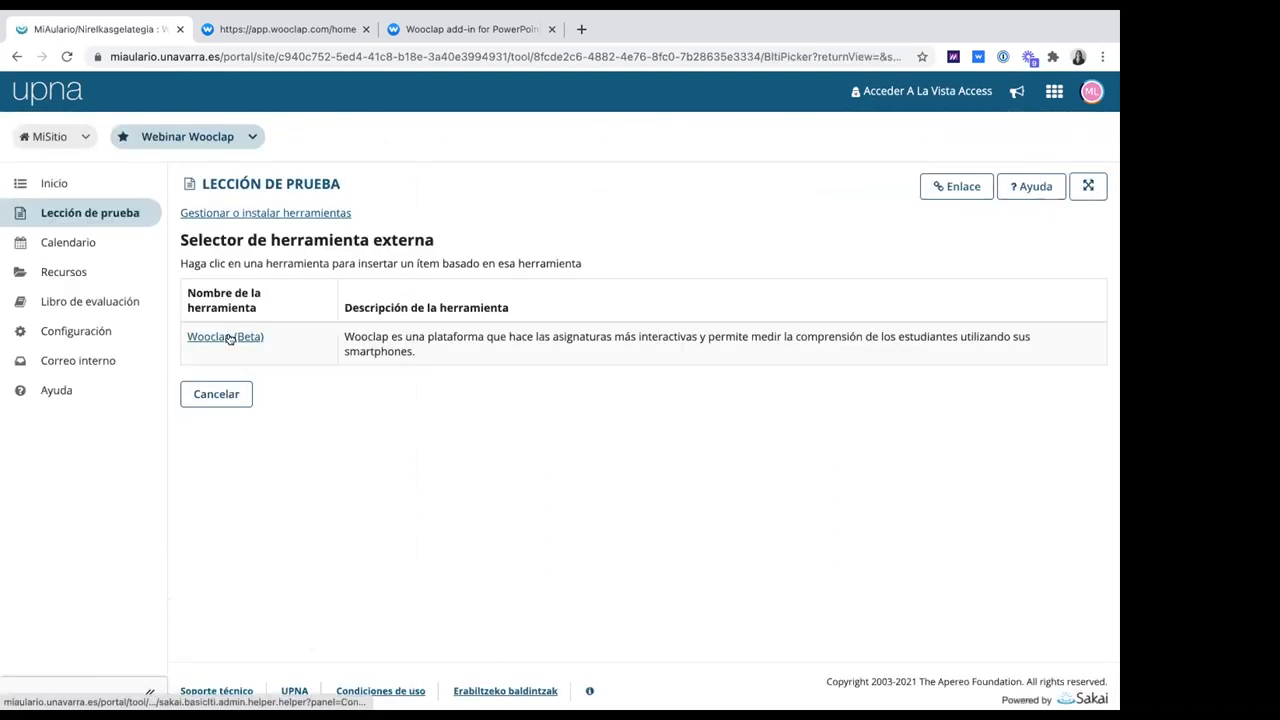
Pick Wooclap (Beta), close the configuration window, and show Lección de prueba's add-item options
{"action": "left_click", "coordinate": [228, 339]}
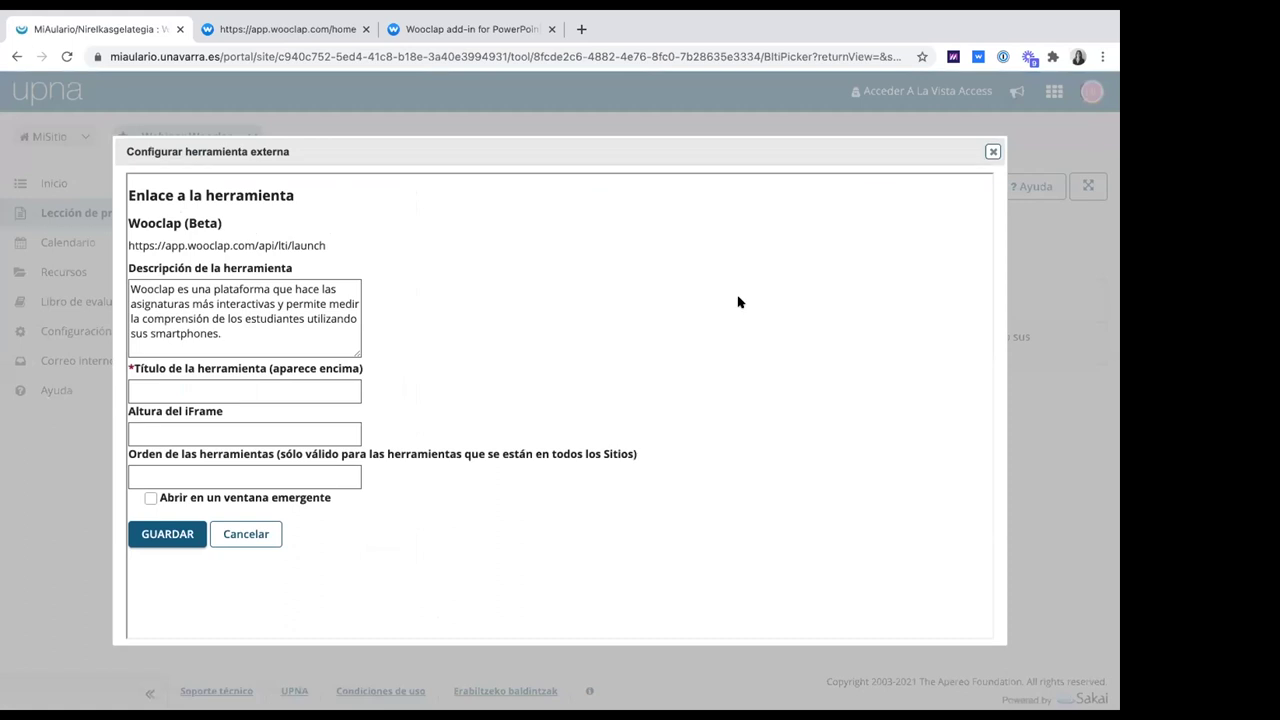
{"action": "left_click", "coordinate": [992, 152]}
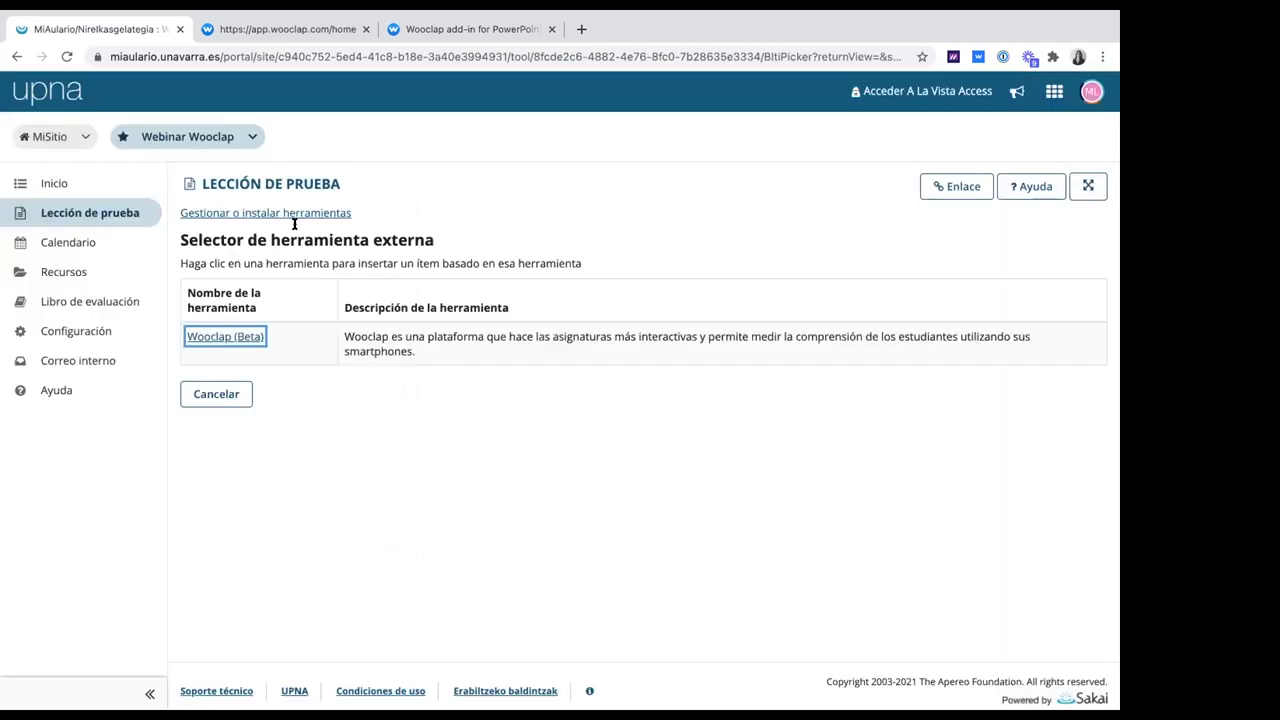
{"action": "left_click", "coordinate": [138, 219]}
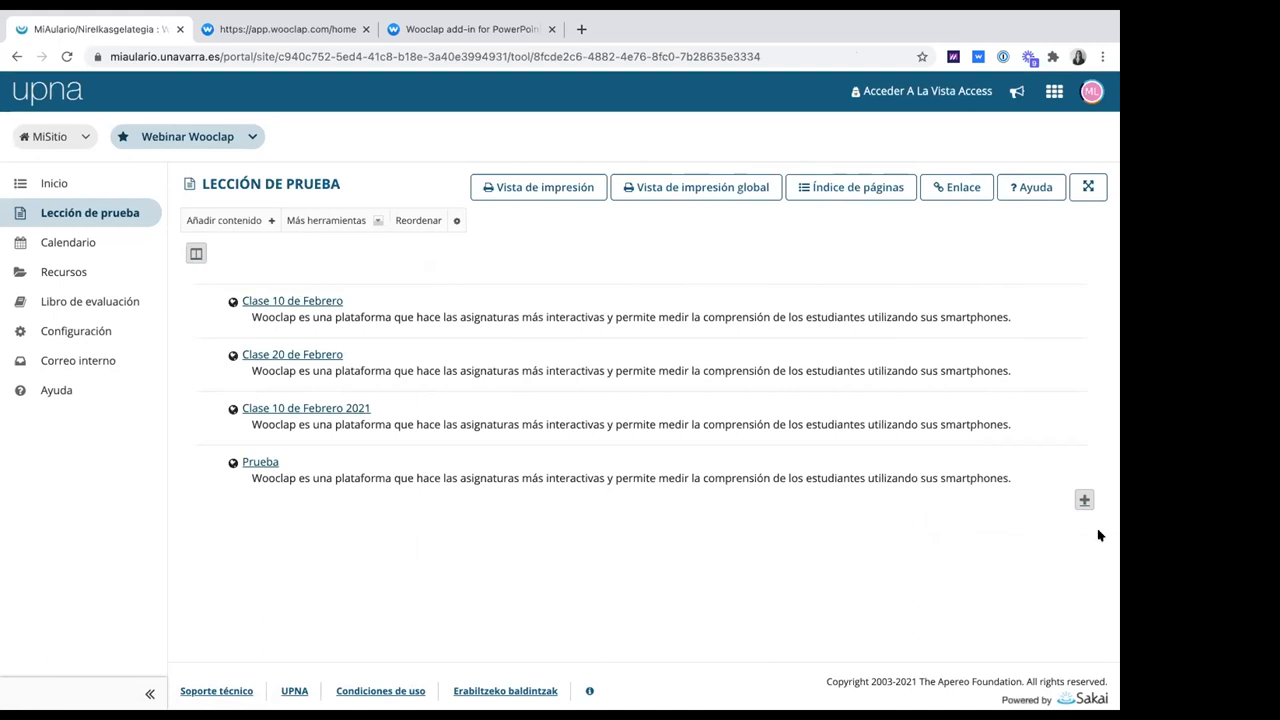
{"action": "left_click", "coordinate": [1080, 500]}
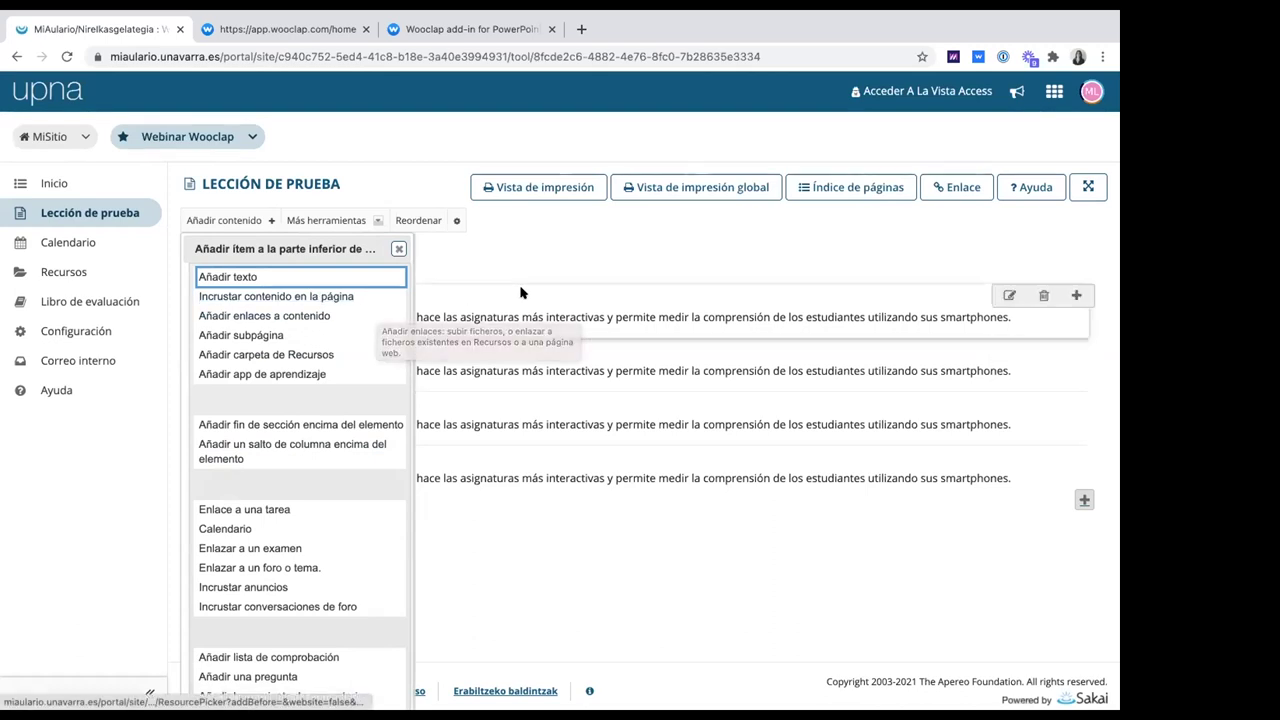
Start a text item, preview the Wooclap (Beta) content-item form, and close it without inserting
{"action": "left_click", "coordinate": [288, 276]}
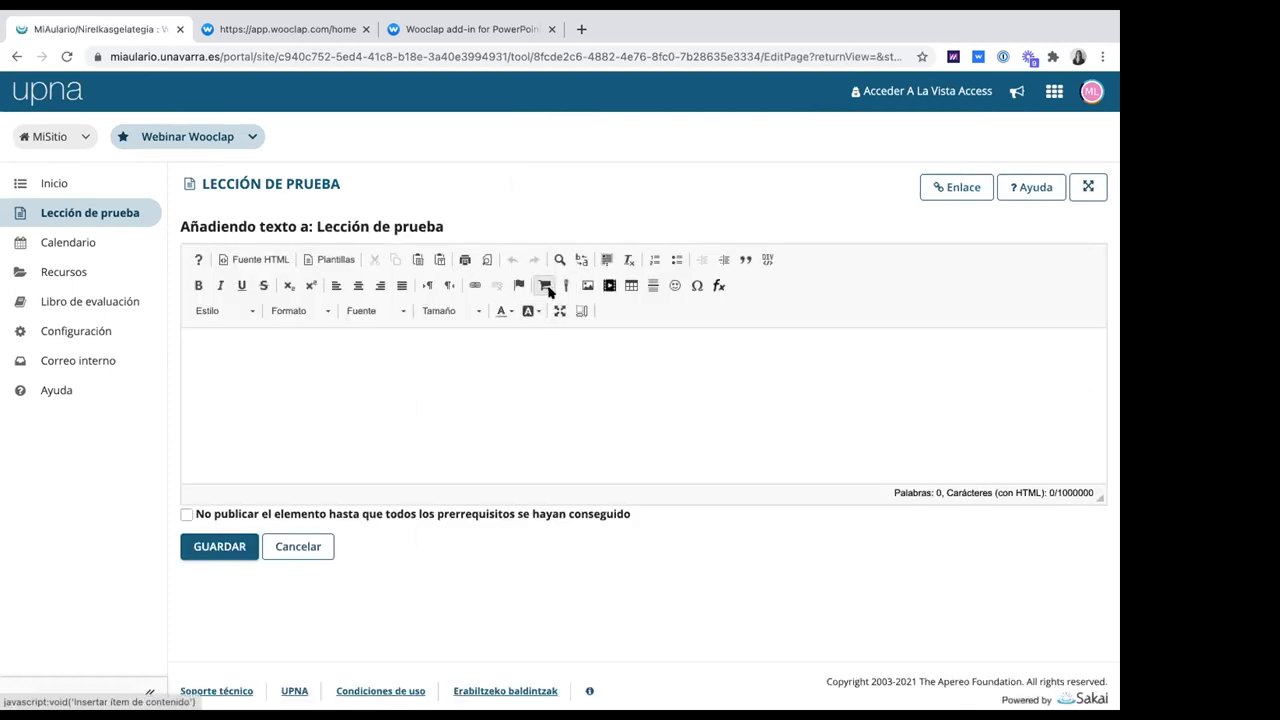
{"action": "left_click", "coordinate": [545, 287]}
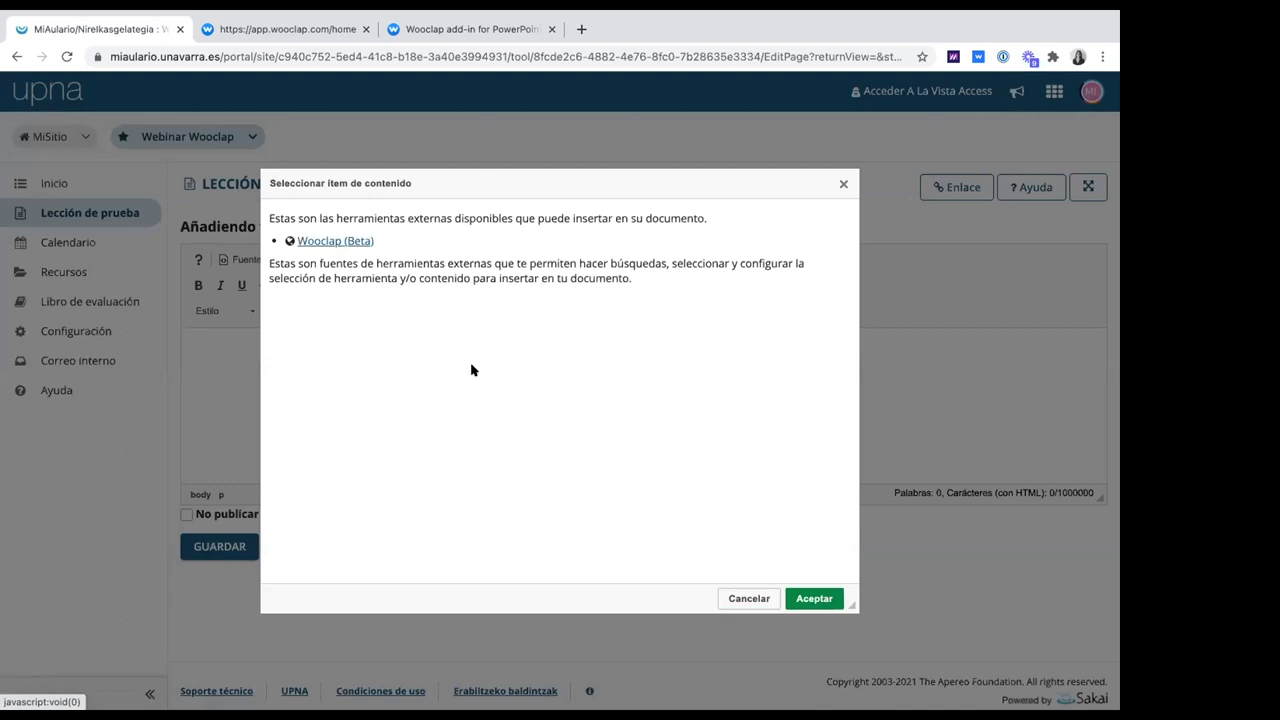
{"action": "left_click", "coordinate": [366, 241]}
{"action": "scroll", "coordinate": [363, 271], "scroll_direction": "down", "scroll_amount": 5}
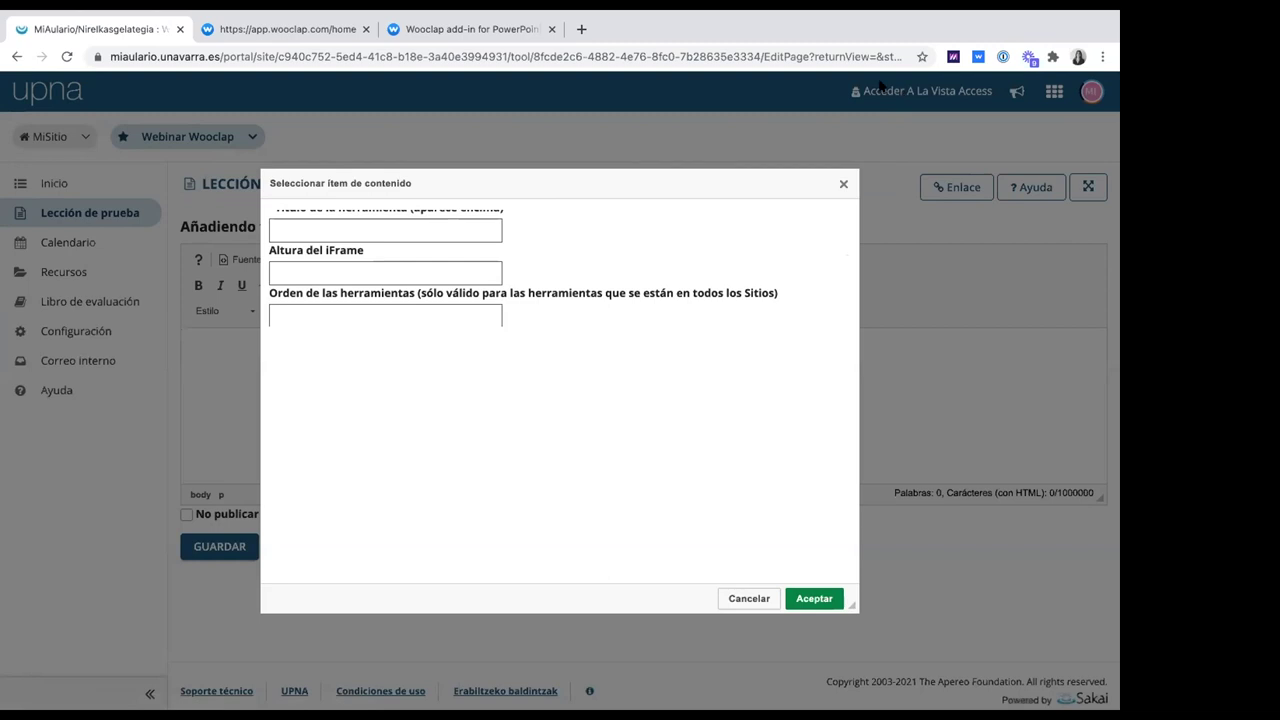
{"action": "scroll", "coordinate": [406, 261], "scroll_direction": "up", "scroll_amount": 5}
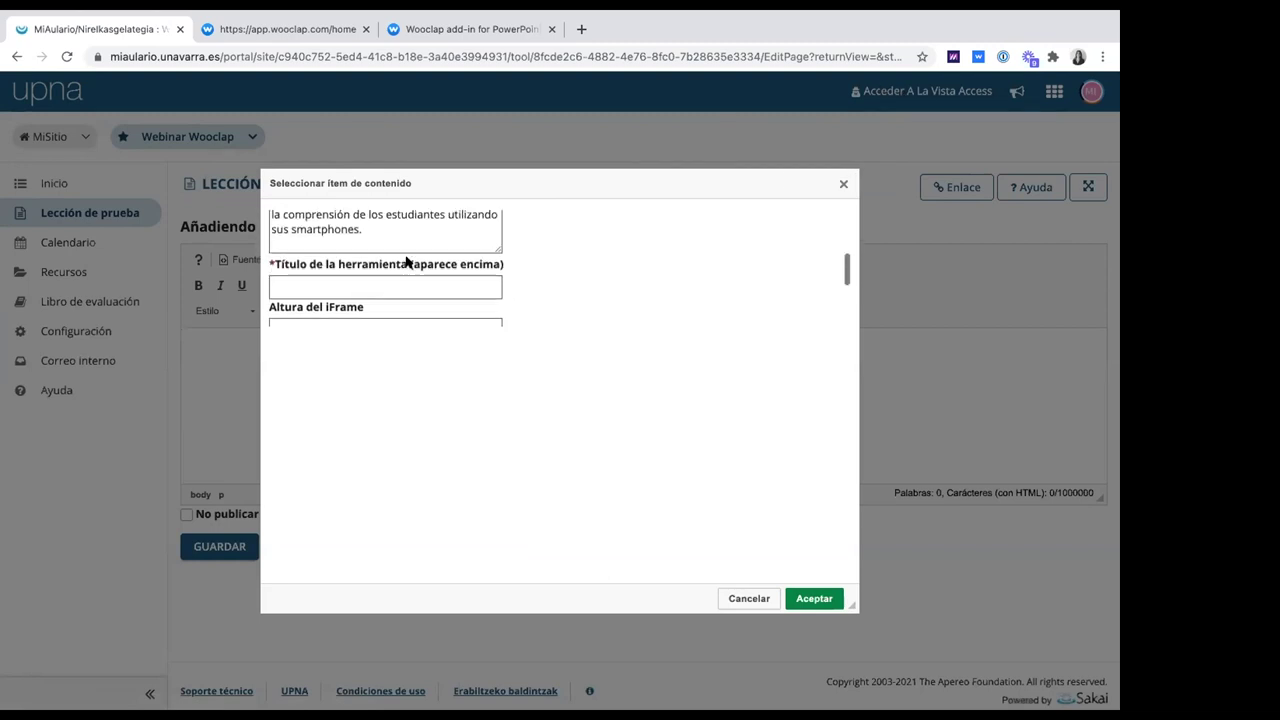
{"action": "scroll", "coordinate": [406, 261], "scroll_direction": "down", "scroll_amount": 5}
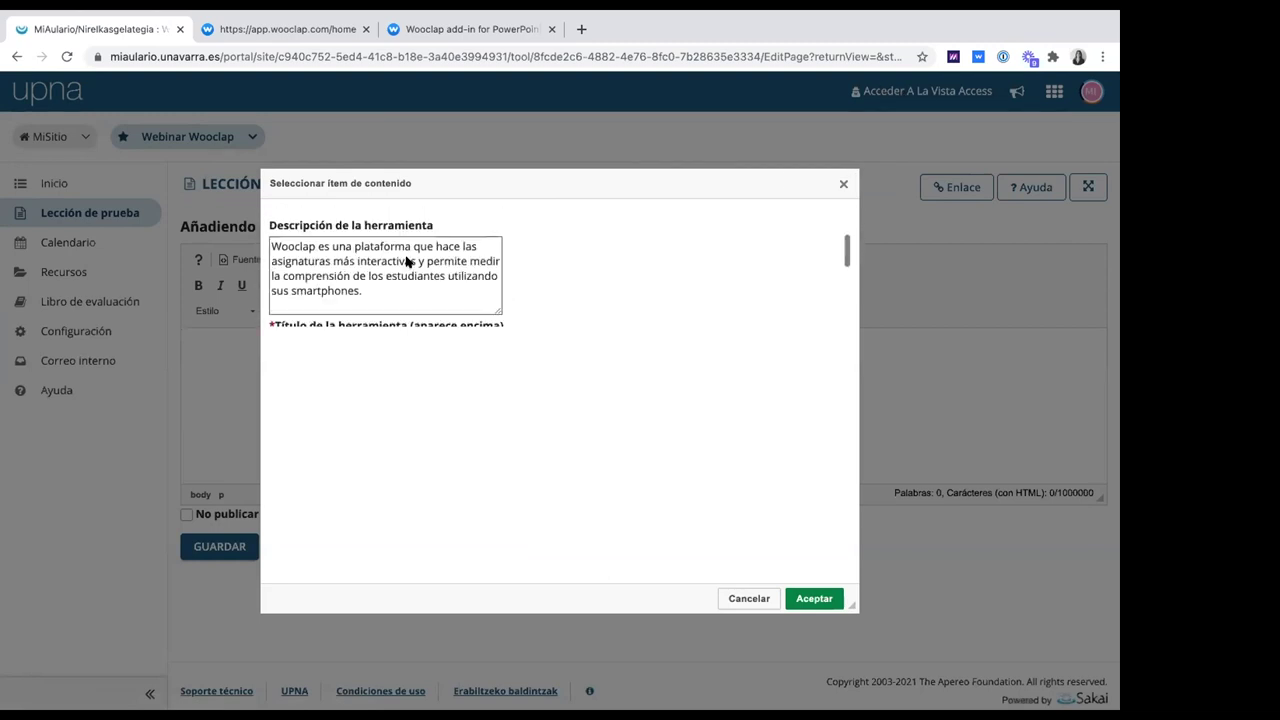
{"action": "left_click", "coordinate": [843, 183]}
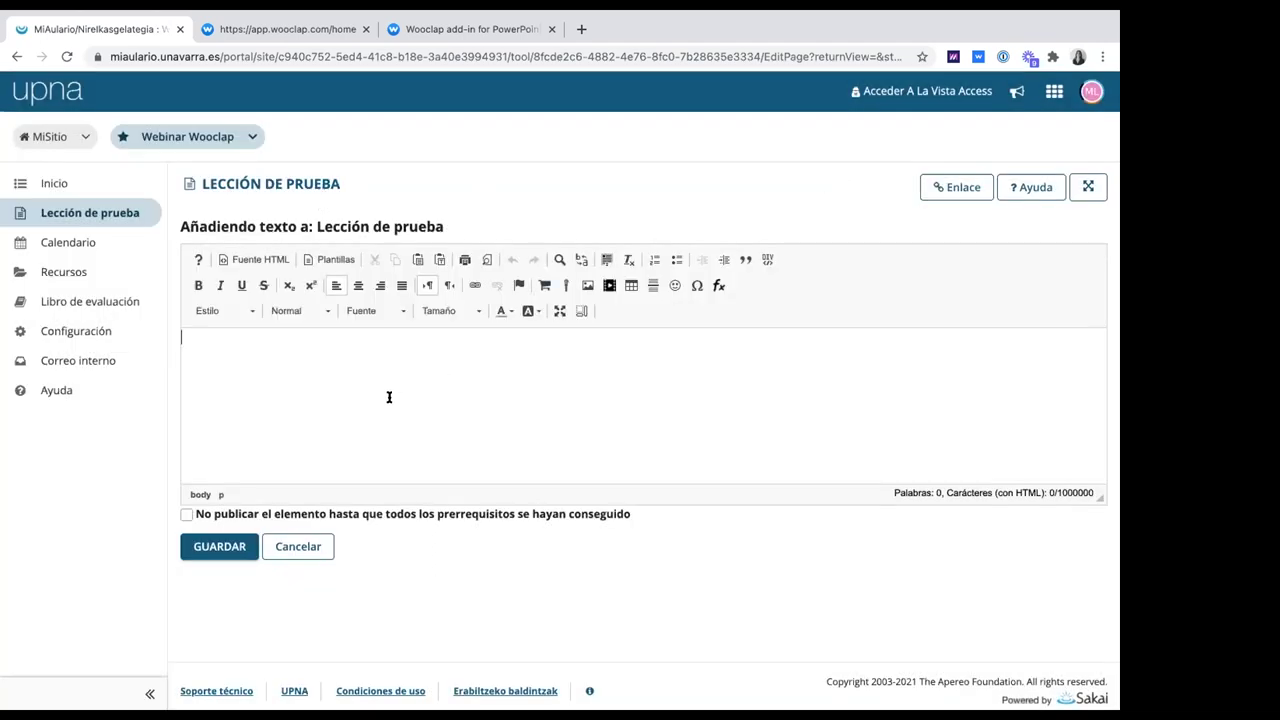
Cancel the text item to return to the Lección de prueba page with its four Wooclap events
{"action": "left_click", "coordinate": [310, 547]}
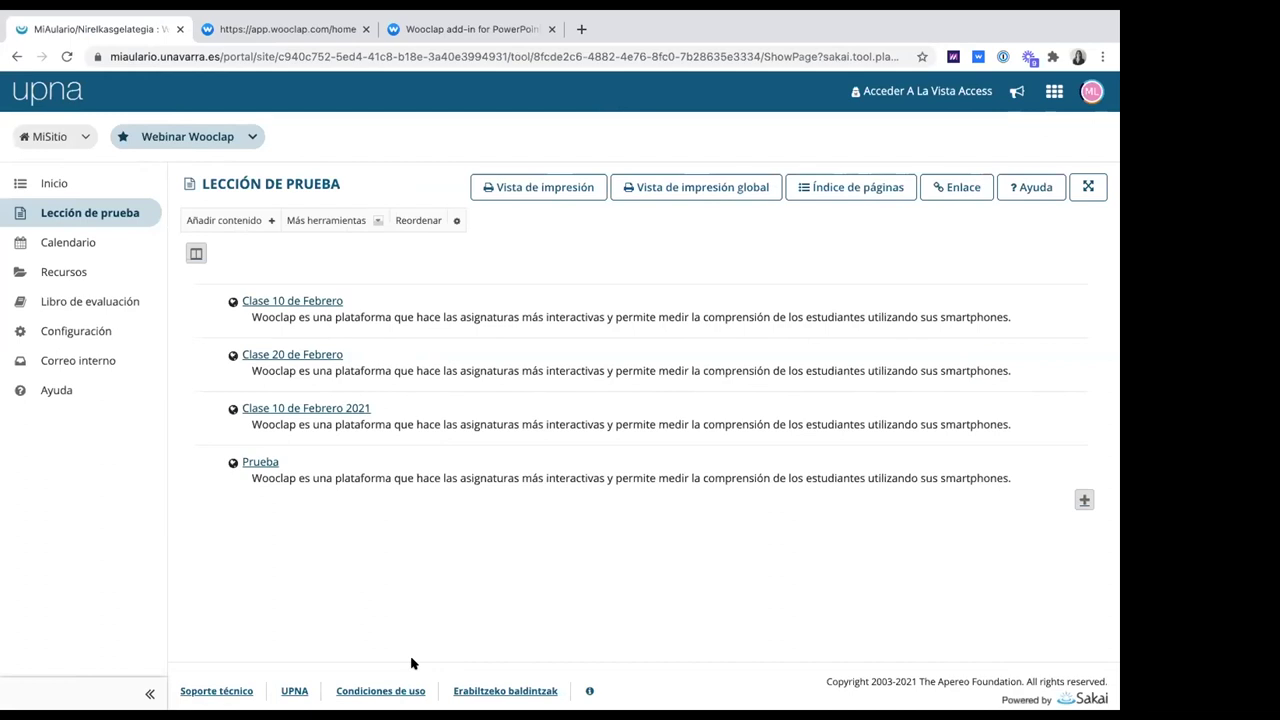
{"action": "mouse_move", "coordinate": [636, 17]}
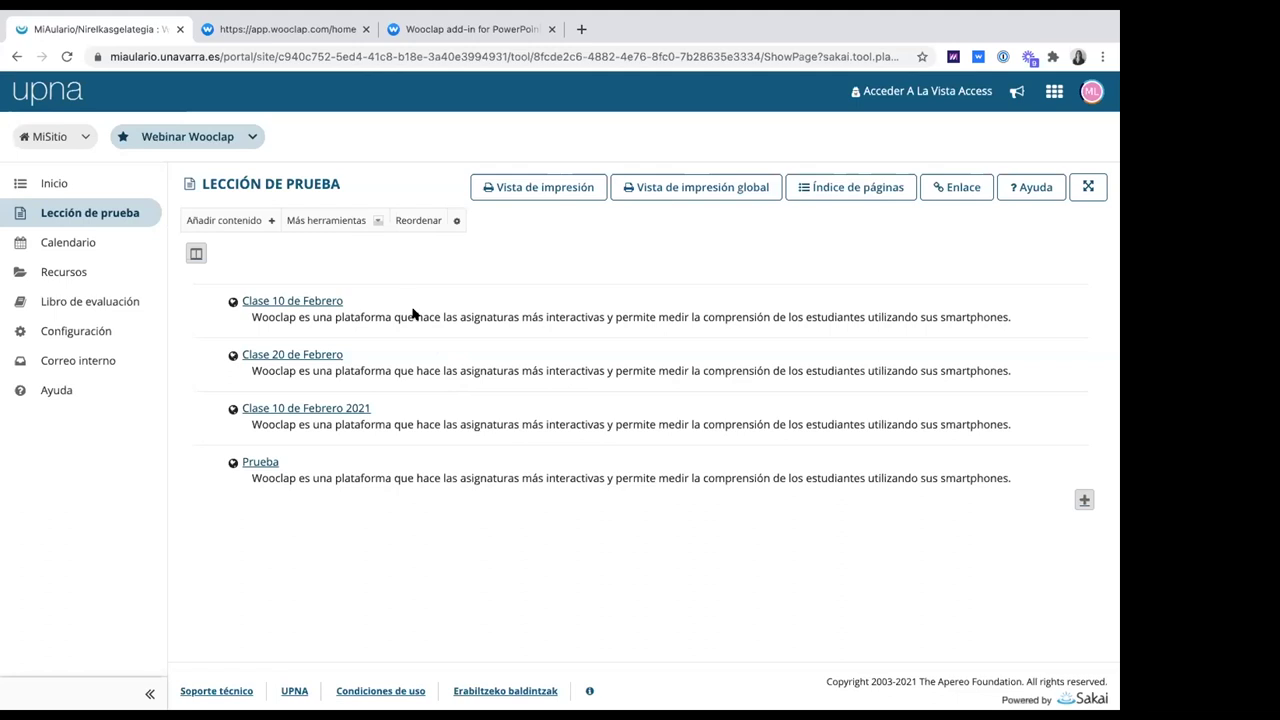
Open the Clase 10 de Febrero Wooclap event and accept the cookie notice
{"action": "left_click", "coordinate": [262, 300]}
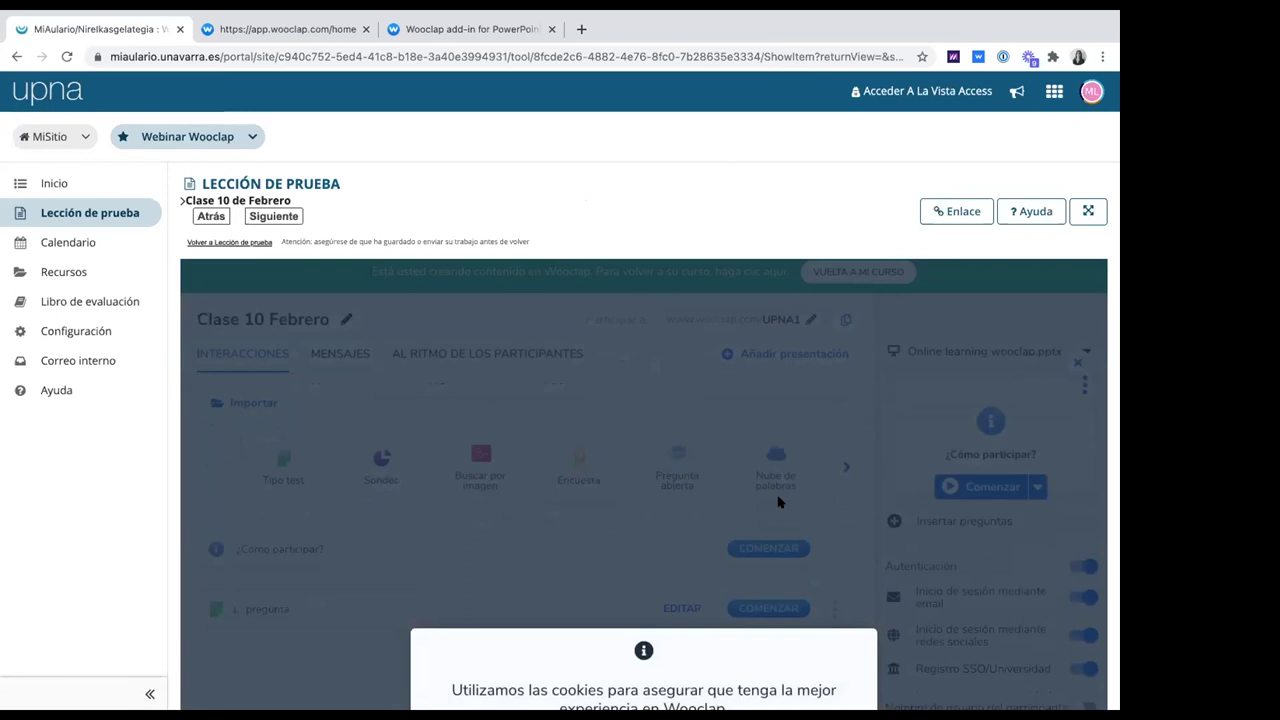
{"action": "scroll", "coordinate": [779, 501], "scroll_direction": "down", "scroll_amount": 3}
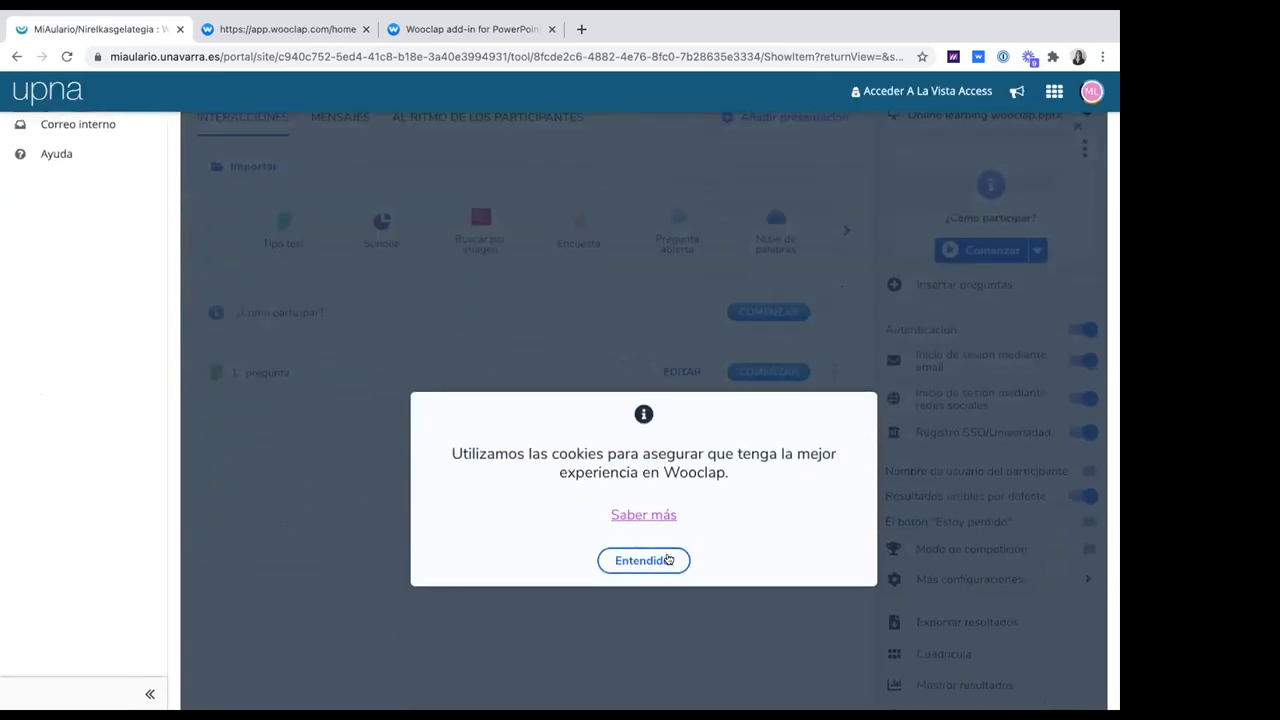
{"action": "left_click", "coordinate": [668, 560]}
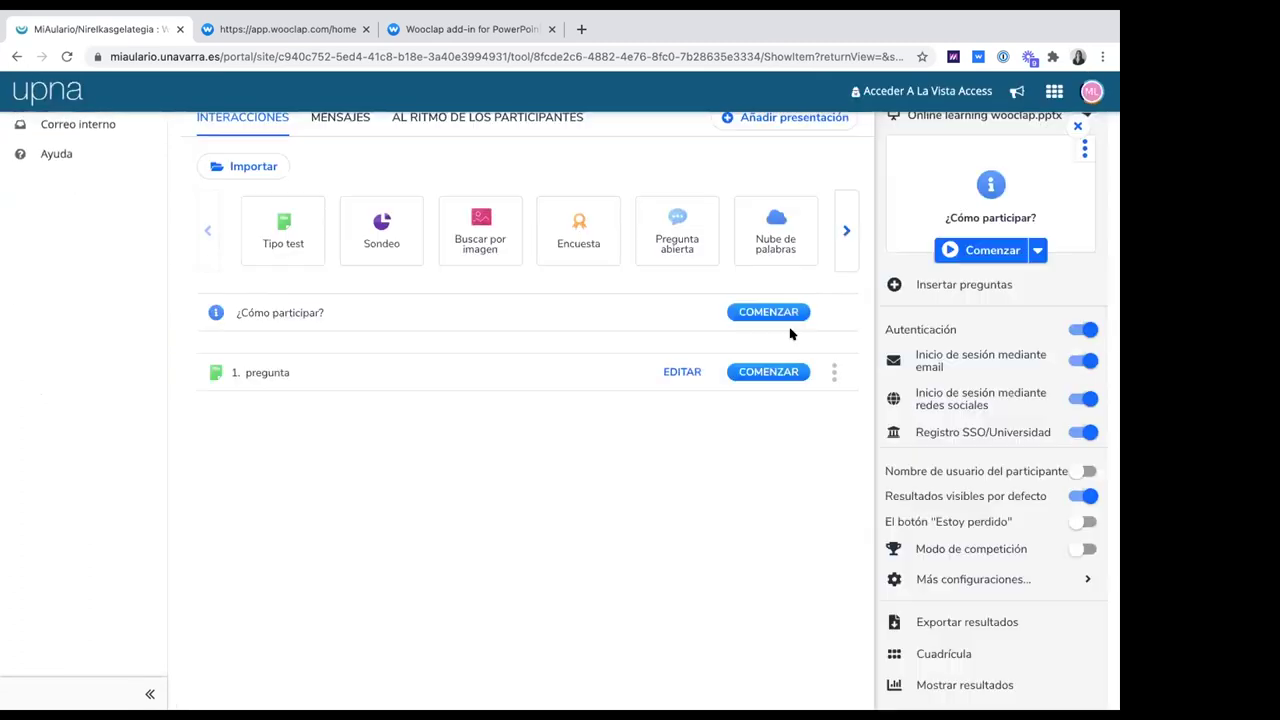
Browse the question types and start a new Audio/Vídeo question, selecting the video URL field
{"action": "left_click", "coordinate": [846, 231]}
{"action": "left_click", "coordinate": [846, 231]}
{"action": "left_click", "coordinate": [846, 231]}
{"action": "left_click", "coordinate": [846, 231]}
{"action": "left_click", "coordinate": [846, 231]}
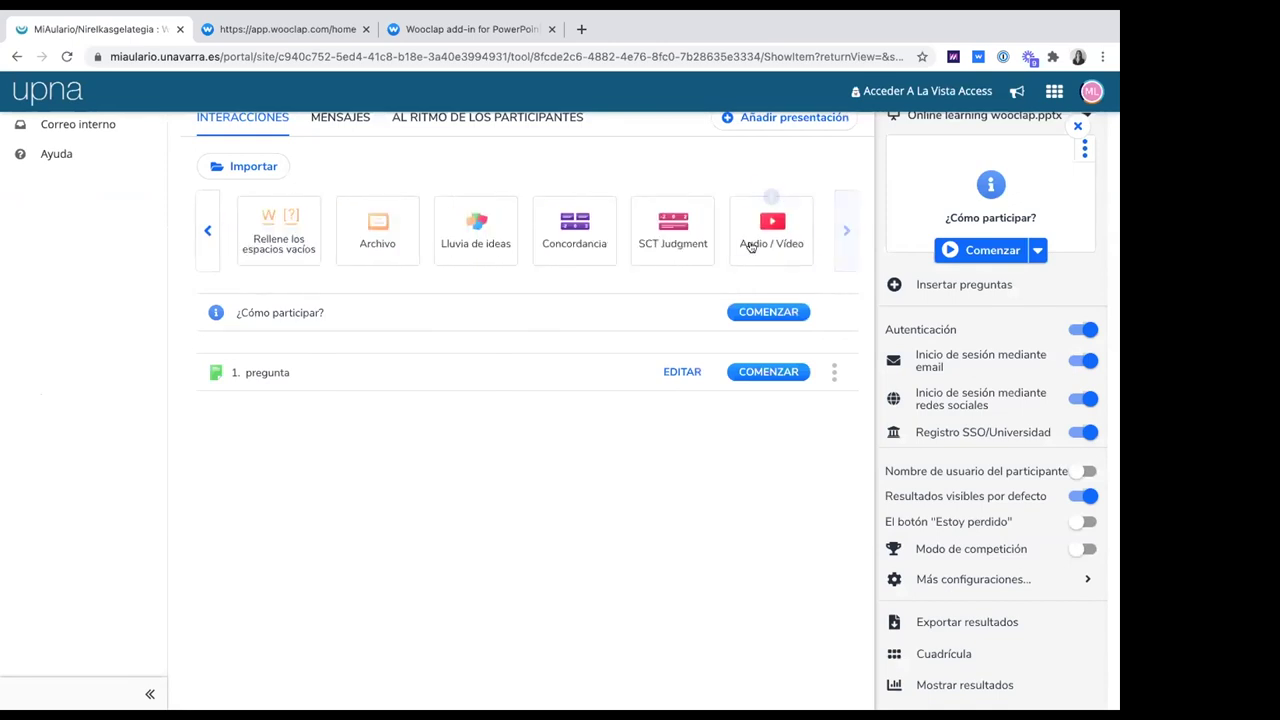
{"action": "left_click", "coordinate": [765, 231]}
{"action": "left_click", "coordinate": [240, 177]}
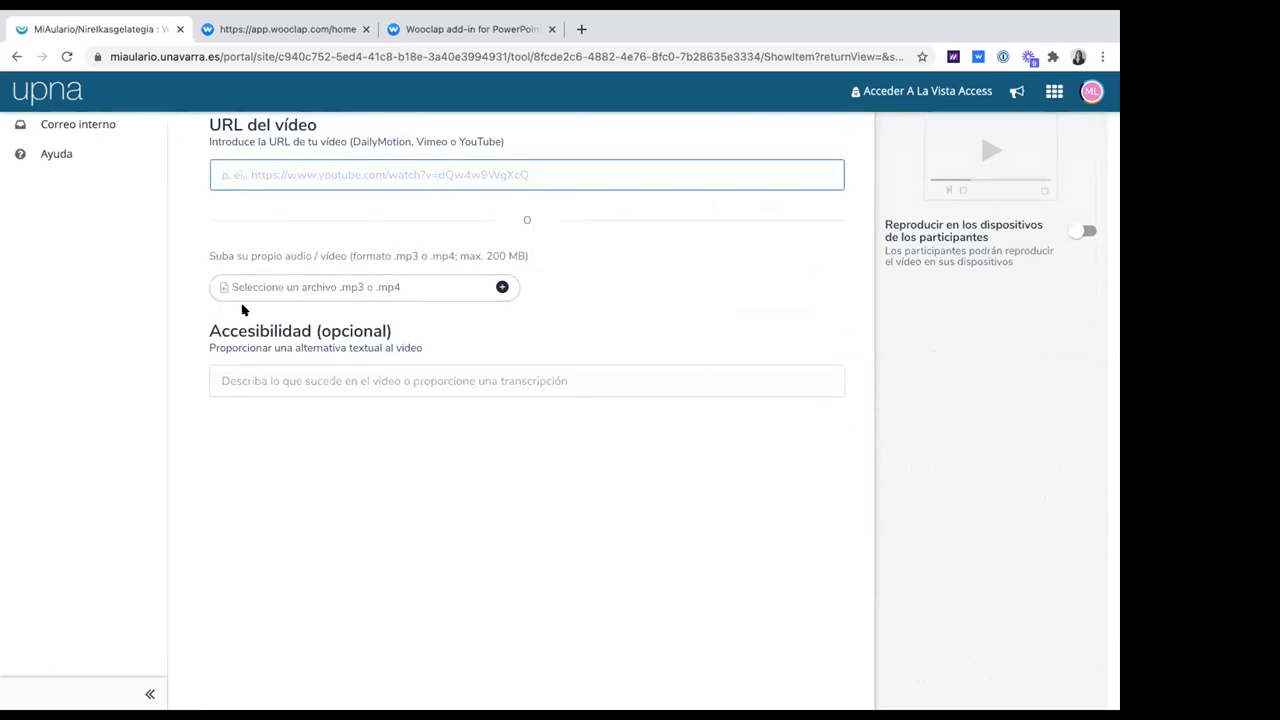
{"action": "scroll", "coordinate": [242, 310], "scroll_direction": "up", "scroll_amount": 2}
Return to the Clase 10 Febrero event and show its Al ritmo de los participantes section
{"action": "scroll", "coordinate": [242, 310], "scroll_direction": "up", "scroll_amount": 3}
{"action": "left_click", "coordinate": [252, 323]}
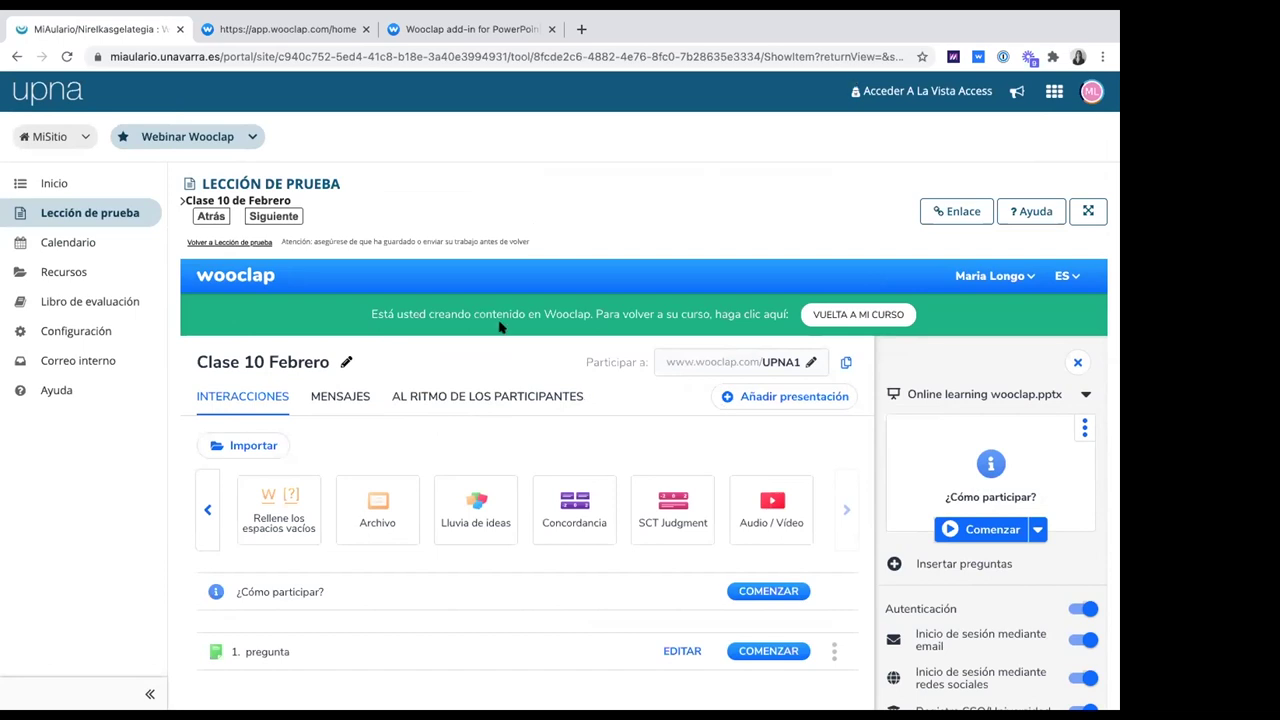
{"action": "left_click", "coordinate": [477, 400]}
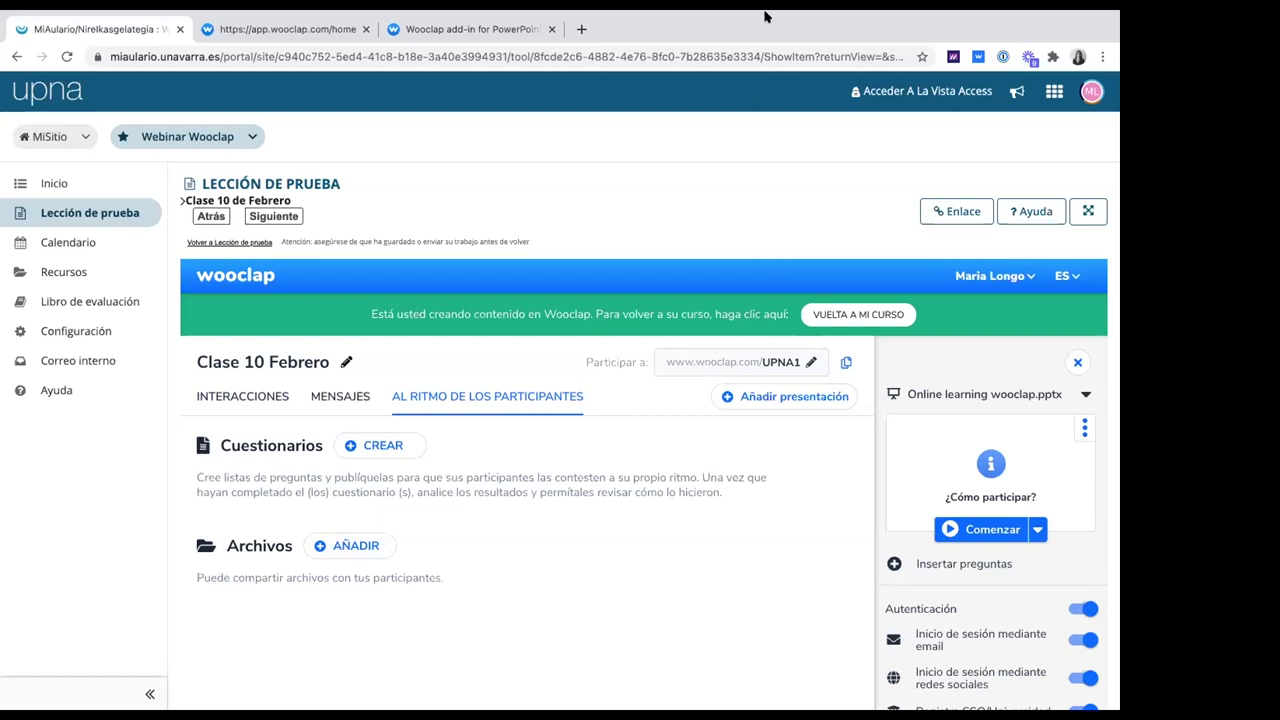
{"action": "mouse_move", "coordinate": [764, 17]}
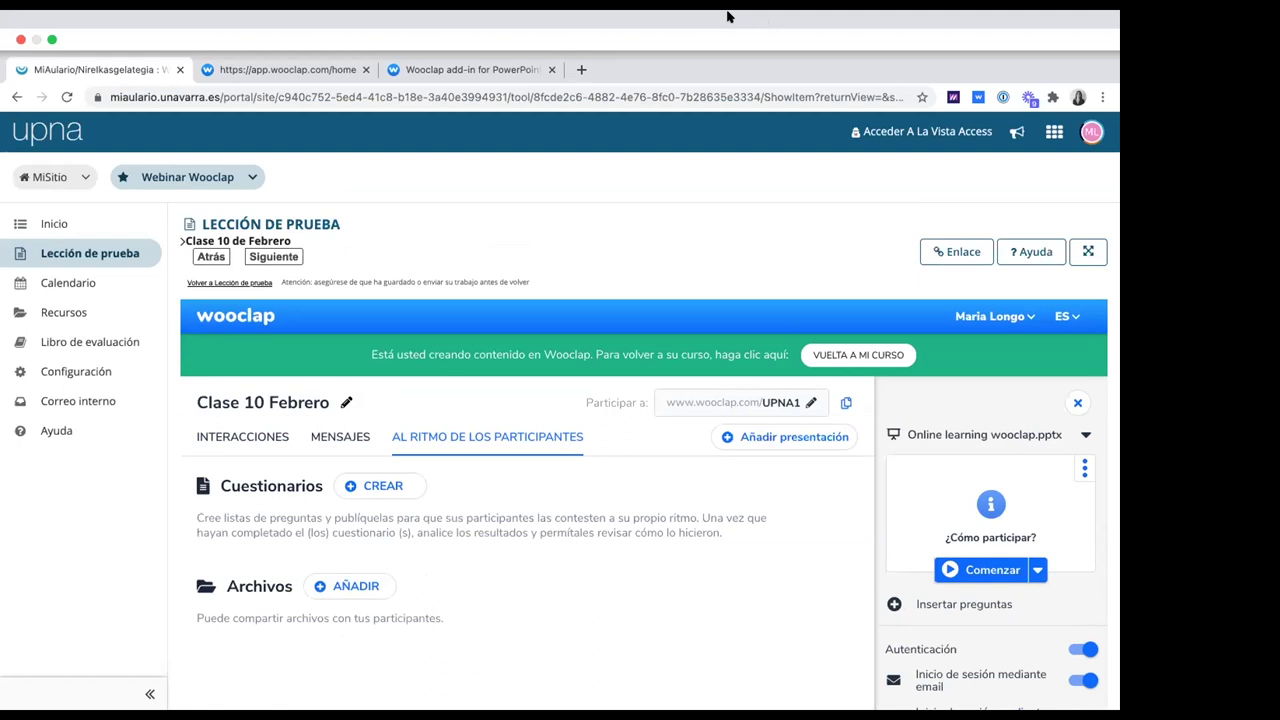